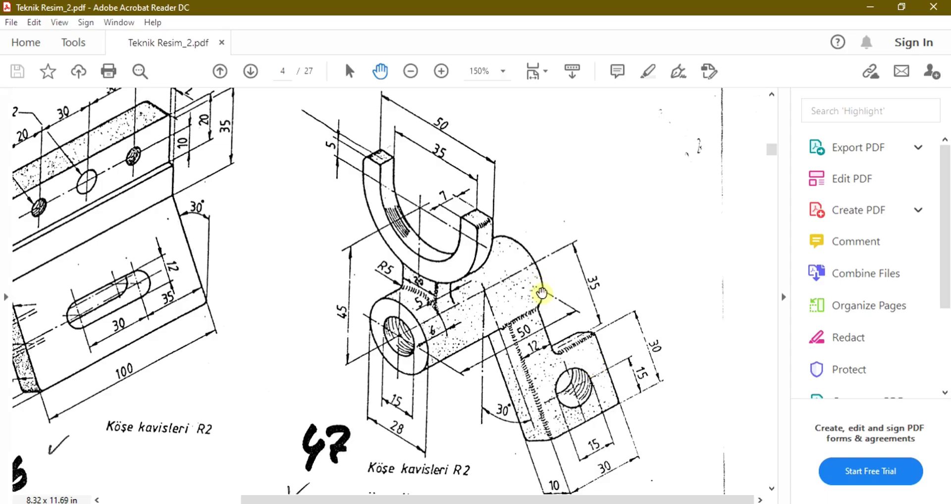
# Step: Examine the bracket drawing in the PDF, including the cylinder's outer and bore diameters, and return to SOLIDWORKS
pyautogui.moveTo(543, 293)
pyautogui.mouseDown()
pyautogui.moveTo(541, 275)
pyautogui.moveTo(541, 286)
pyautogui.mouseUp()
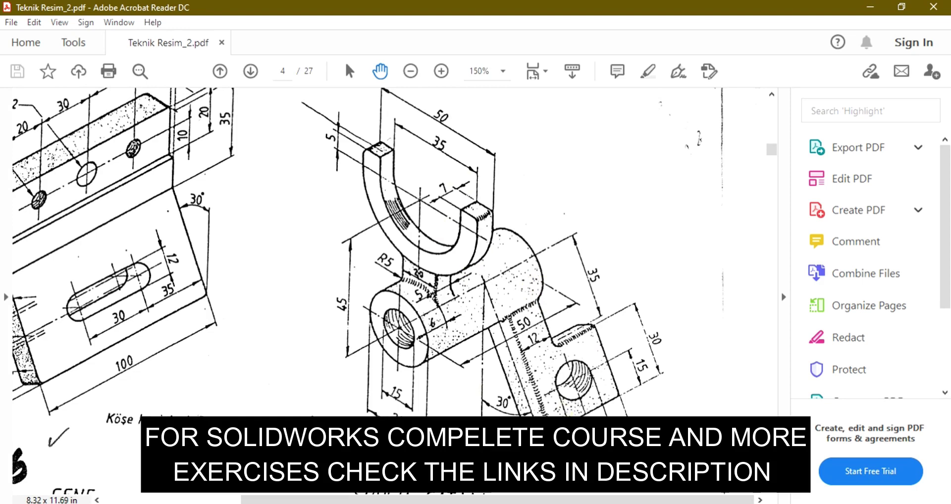
pyautogui.hotkey('alt', 'Tab')
pyautogui.moveTo(460, 281); pyautogui.dragTo(429, 288, button='middle')
pyautogui.hotkey('alt', 'Tab')
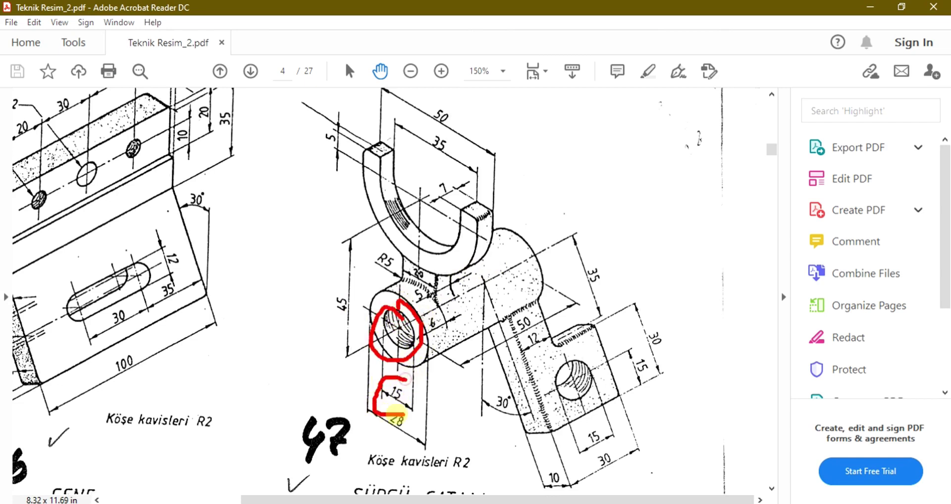
pyautogui.press('Escape')
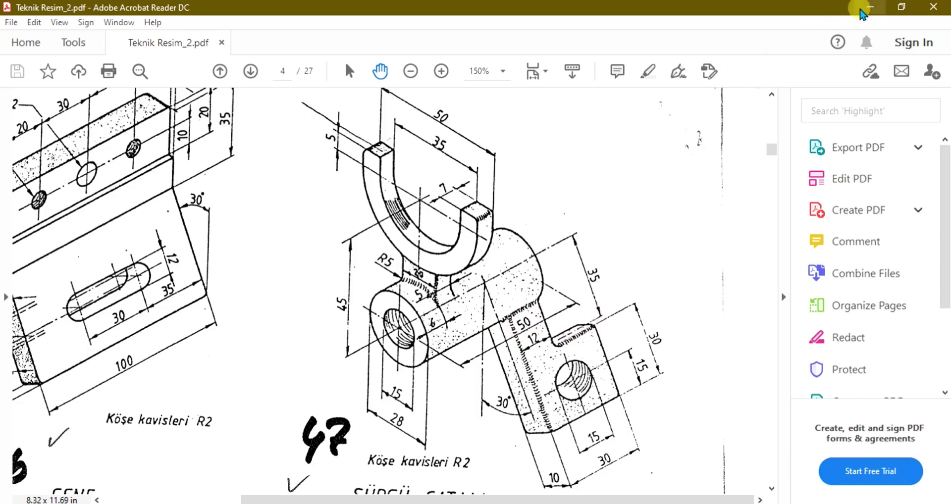
pyautogui.click(868, 8)
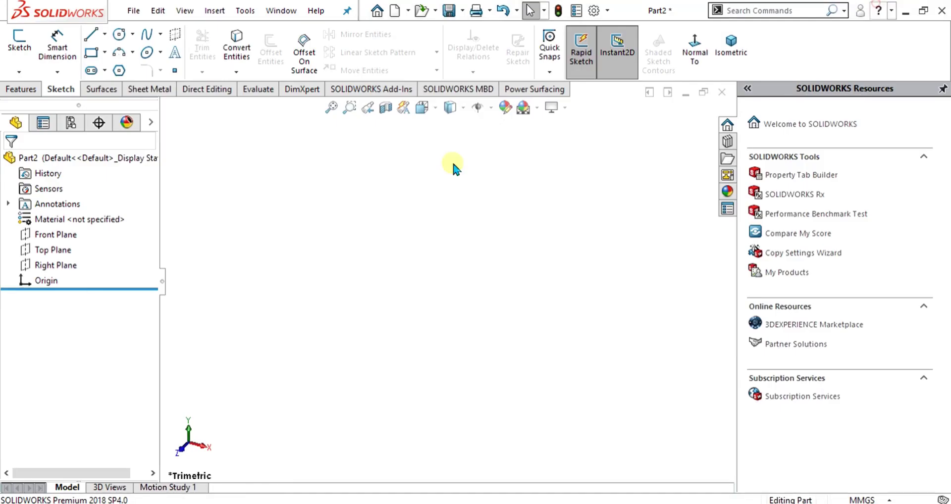
# Step: Sketch two concentric circles centred on the origin of the Front Plane, the outer one about 89 mm in diameter
pyautogui.click(69, 235)
pyautogui.click(19, 43)
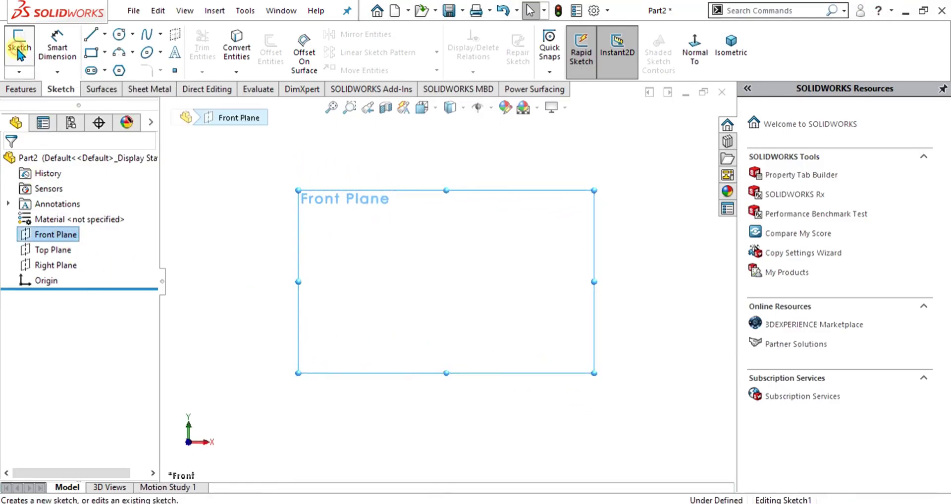
pyautogui.click(119, 34)
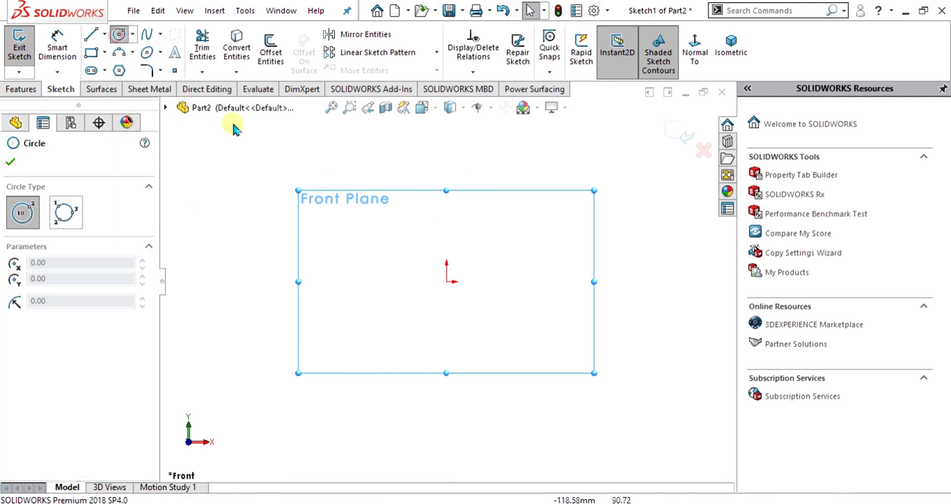
pyautogui.click(446, 282)
pyautogui.click(501, 282)
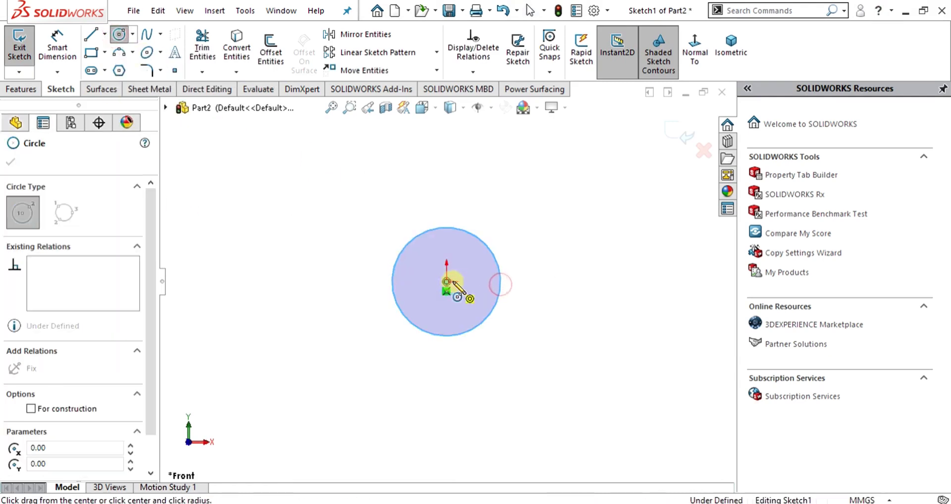
pyautogui.click(446, 281)
pyautogui.click(521, 282)
# Step: Dimension the outer circle's diameter as 28 mm
pyautogui.moveTo(579, 171); pyautogui.dragTo(556, 149, button='right')
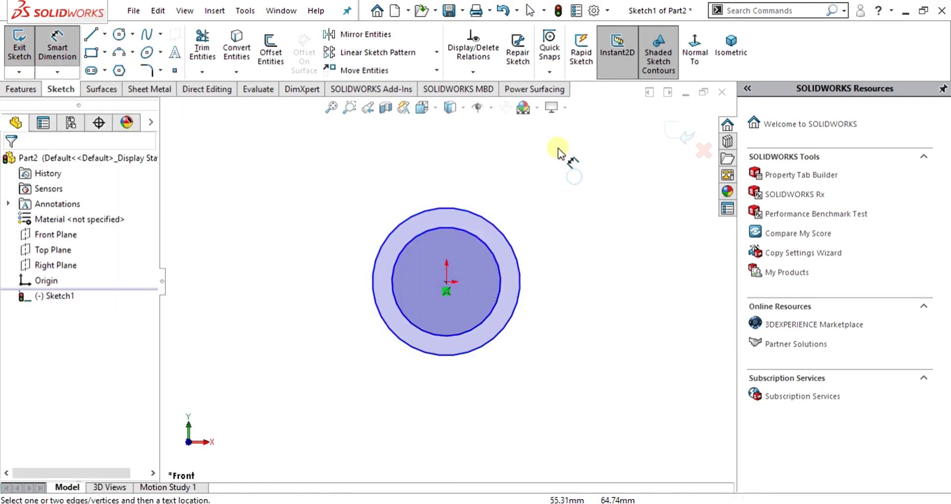
pyautogui.click(488, 219)
pyautogui.click(529, 196)
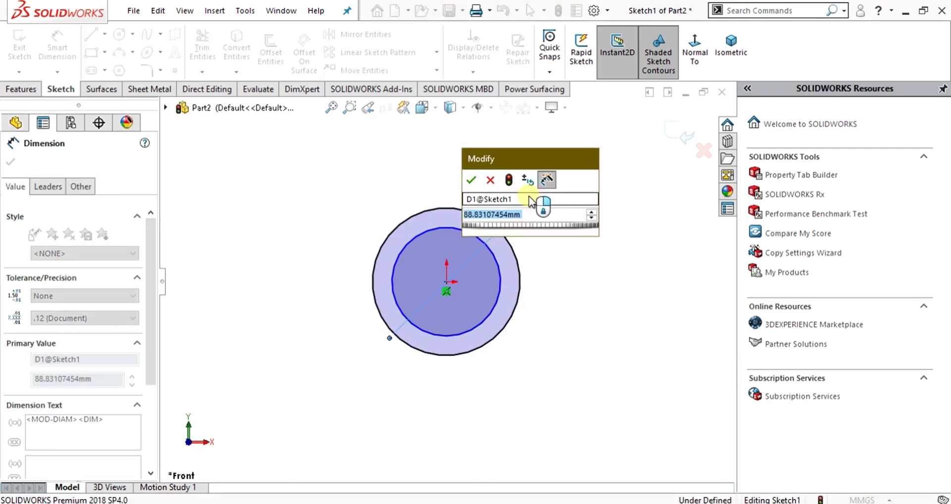
pyautogui.write('28')
pyautogui.press('Return')
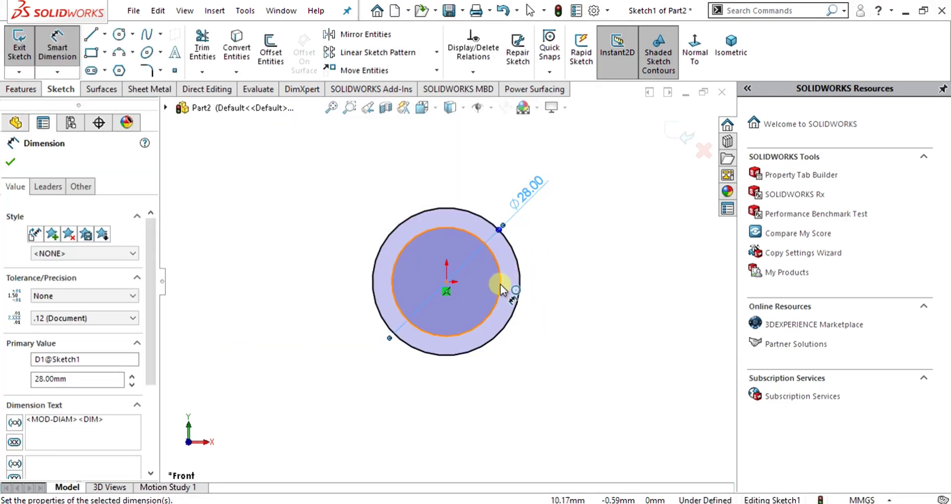
# Step: Dimension the inner circle's diameter as 15 mm
pyautogui.click(501, 284)
pyautogui.click(584, 272)
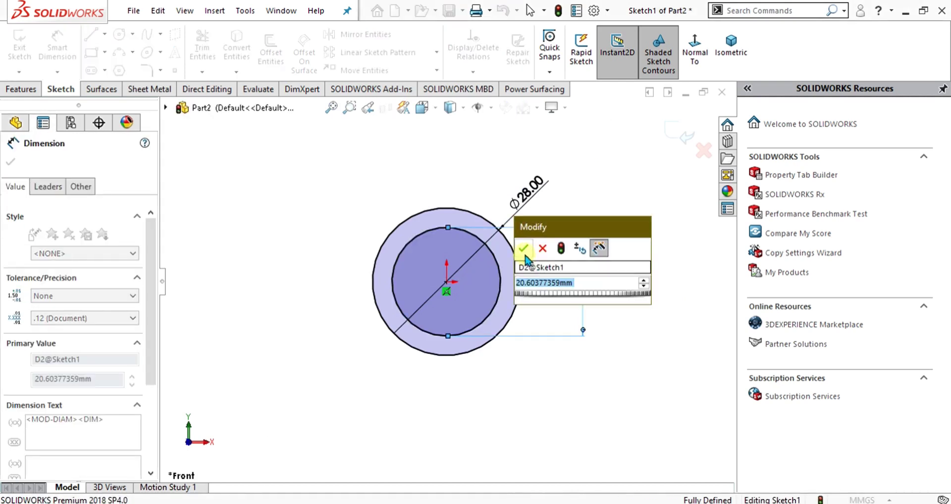
pyautogui.press('Escape')
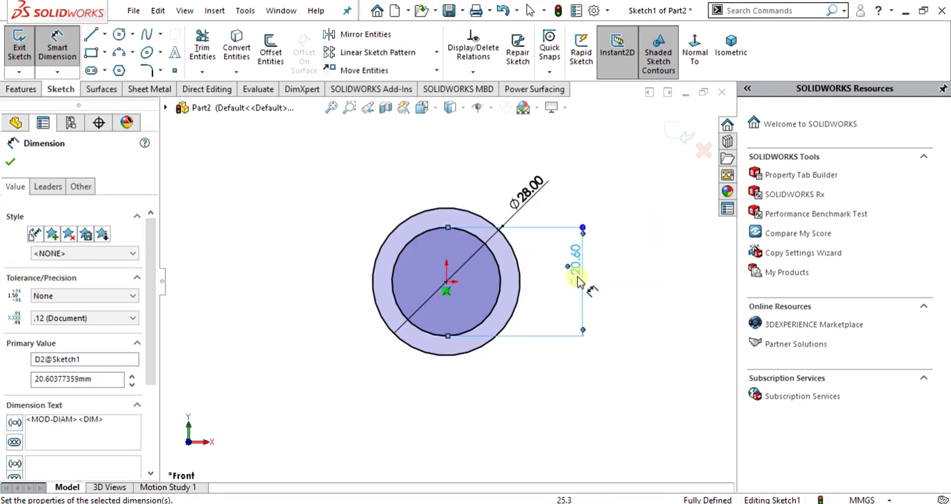
pyautogui.click(577, 268)
pyautogui.write('15')
pyautogui.press('Return')
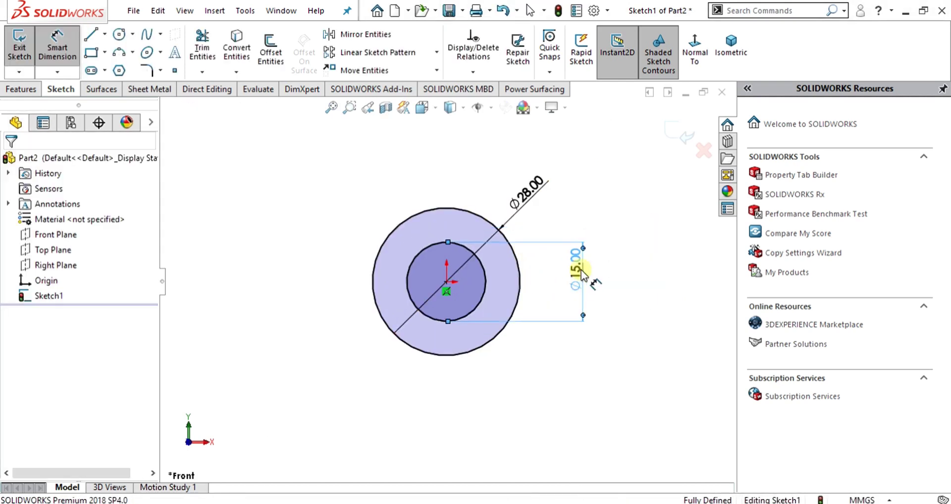
# Step: Extrude the ring profile 50 mm with the Mid Plane end condition to form the hollow cylinder
pyautogui.click(24, 70)
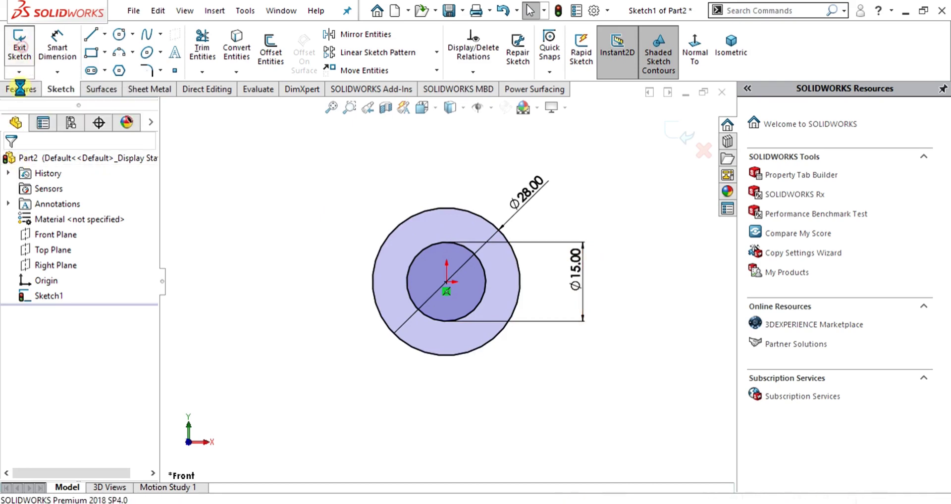
pyautogui.click(24, 54)
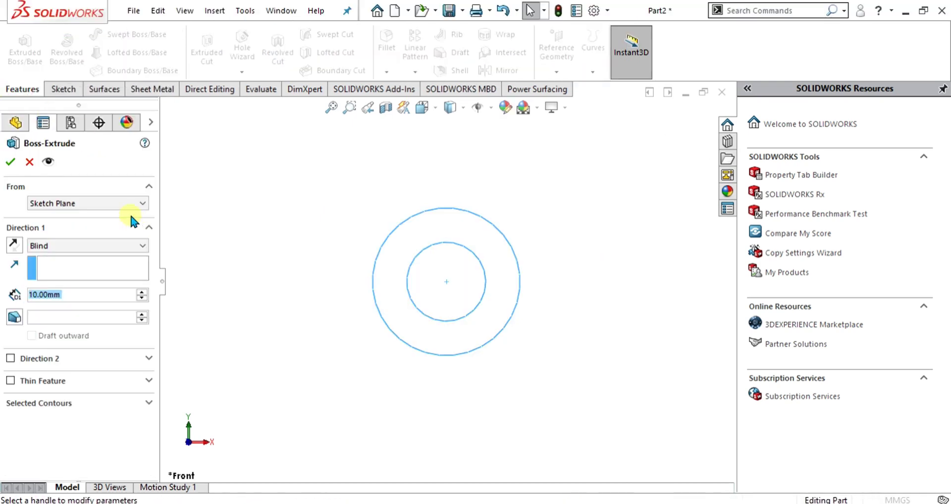
pyautogui.click(66, 243)
pyautogui.click(55, 303)
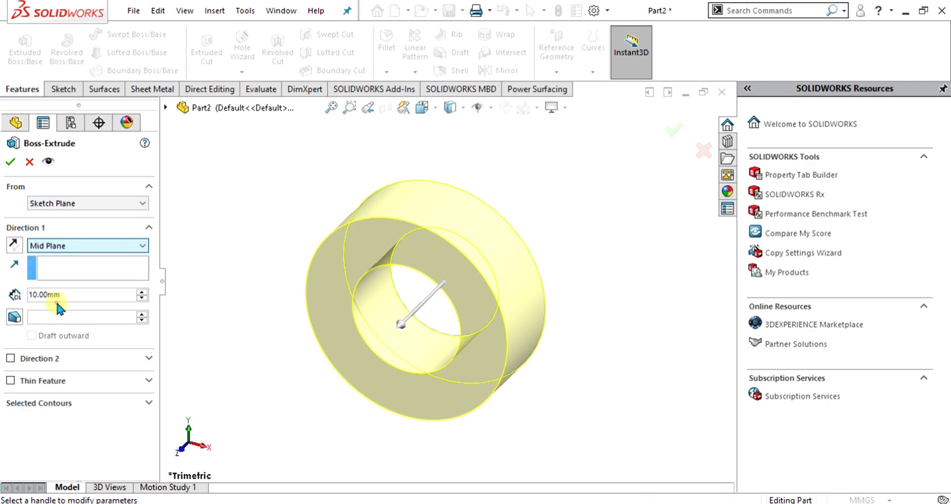
pyautogui.write('50')
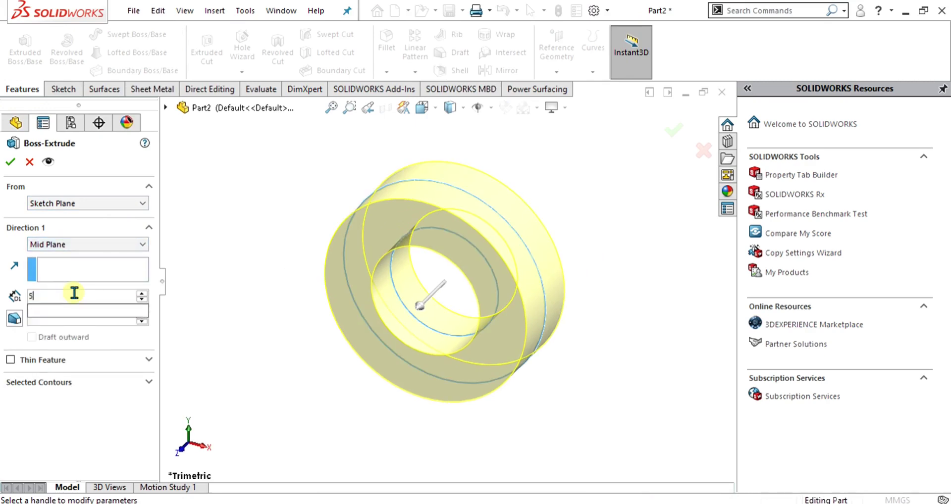
pyautogui.press('Return')
pyautogui.click(6, 161)
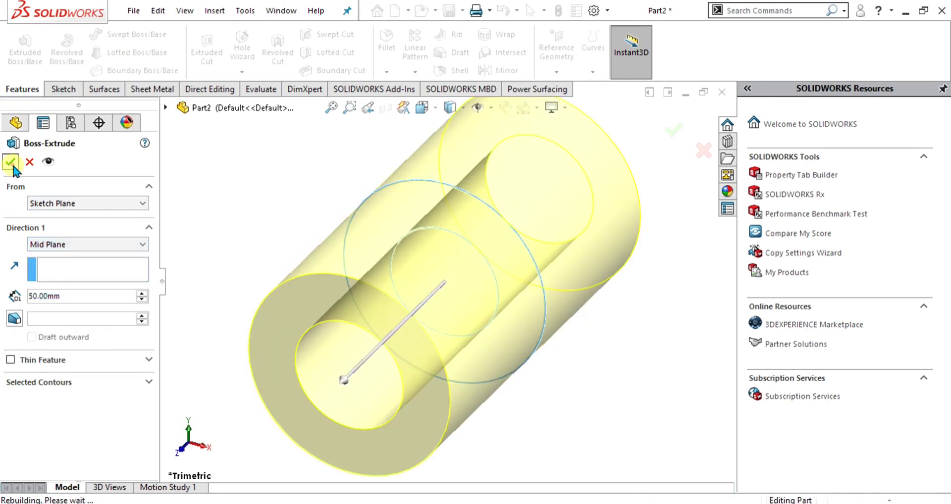
pyautogui.moveTo(529, 387); pyautogui.dragTo(414, 309, button='middle')
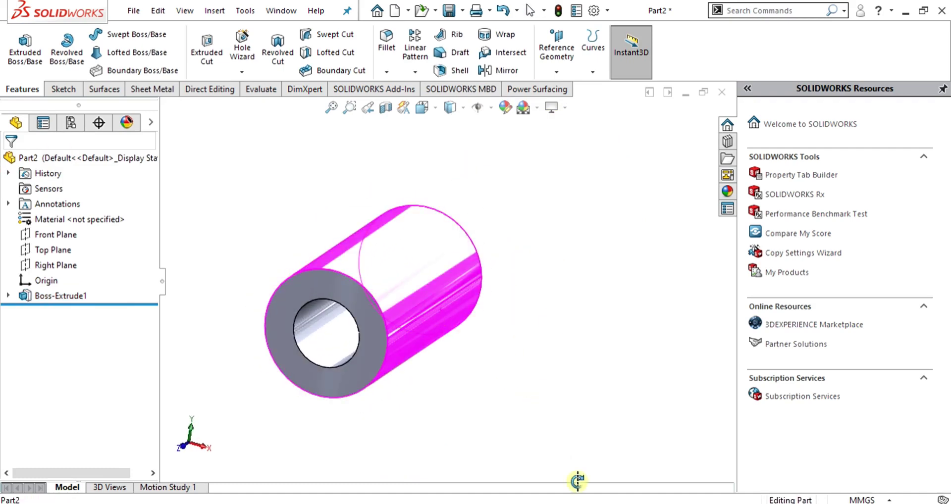
# Step: Switch to the PDF drawing to examine the U-shaped fork and its position above the cylinder, and return to SOLIDWORKS
pyautogui.moveTo(577, 501)
pyautogui.click(570, 446)
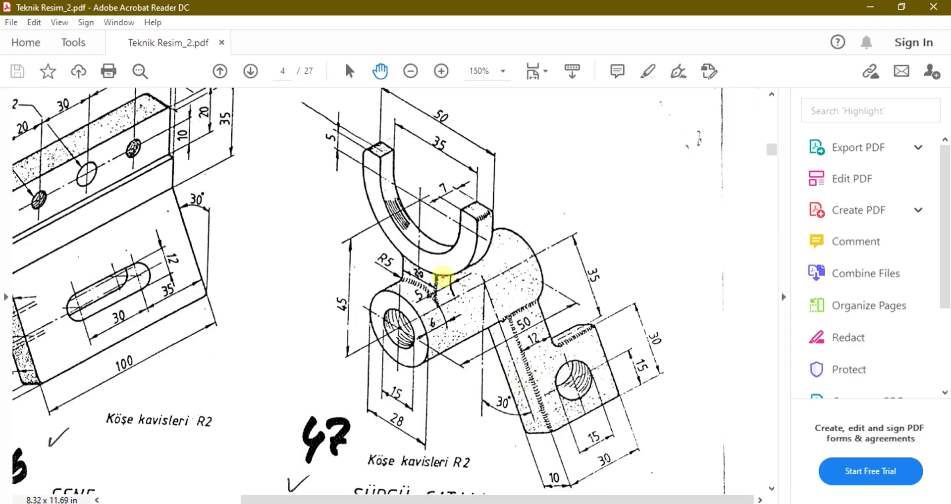
pyautogui.moveTo(391, 142)
pyautogui.mouseDown()
pyautogui.moveTo(369, 153)
pyautogui.moveTo(384, 226)
pyautogui.moveTo(417, 281)
pyautogui.moveTo(495, 274)
pyautogui.moveTo(431, 171)
pyautogui.moveTo(386, 159)
pyautogui.mouseUp()
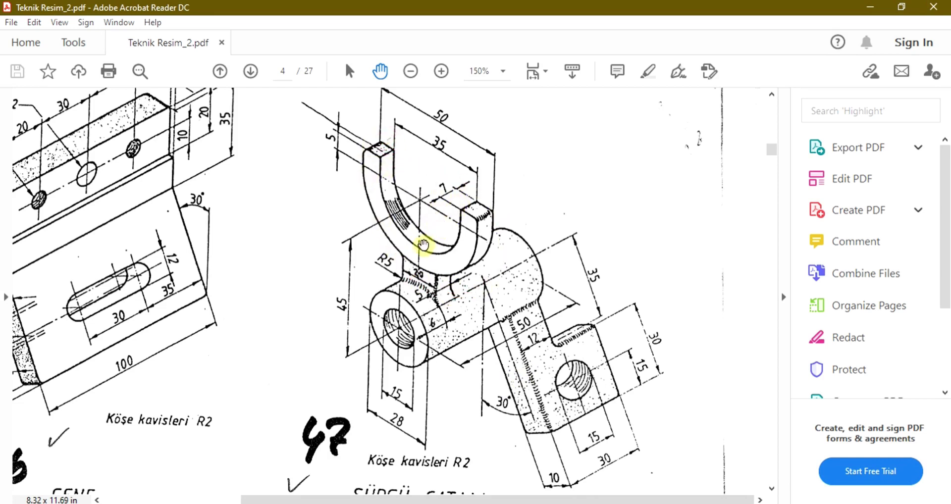
pyautogui.moveTo(431, 218)
pyautogui.mouseDown()
pyautogui.moveTo(419, 191)
pyautogui.moveTo(405, 214)
pyautogui.moveTo(432, 203)
pyautogui.mouseUp()
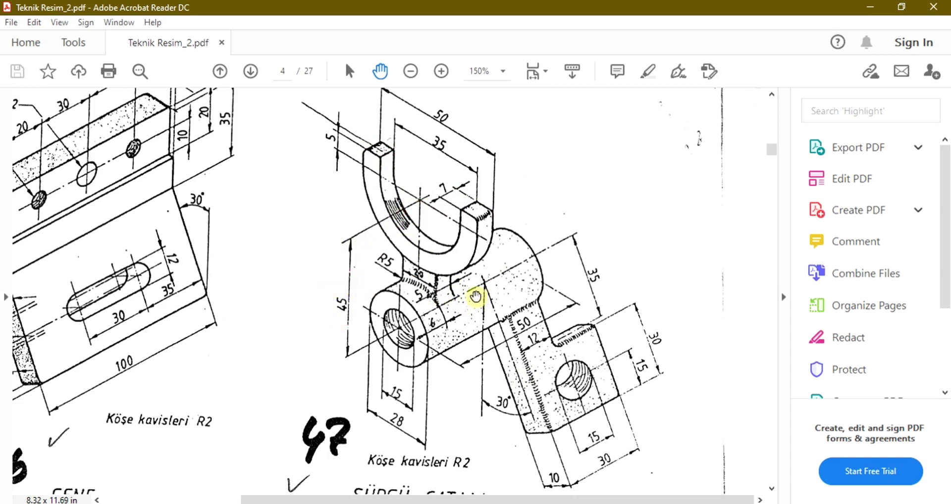
pyautogui.click(870, 7)
pyautogui.click(250, 215)
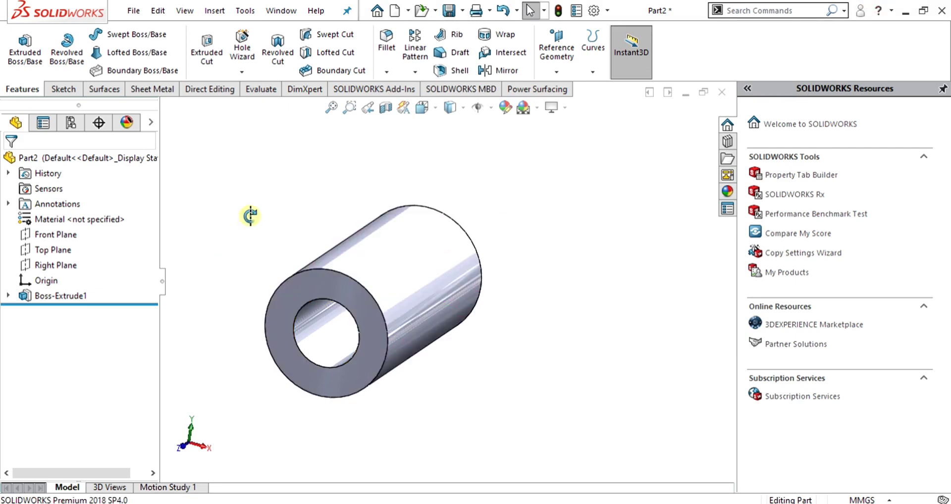
# Step: Start a sketch on the cylinder's front ring face and place a point about 21 mm directly above the origin
pyautogui.click(302, 290)
pyautogui.click(62, 90)
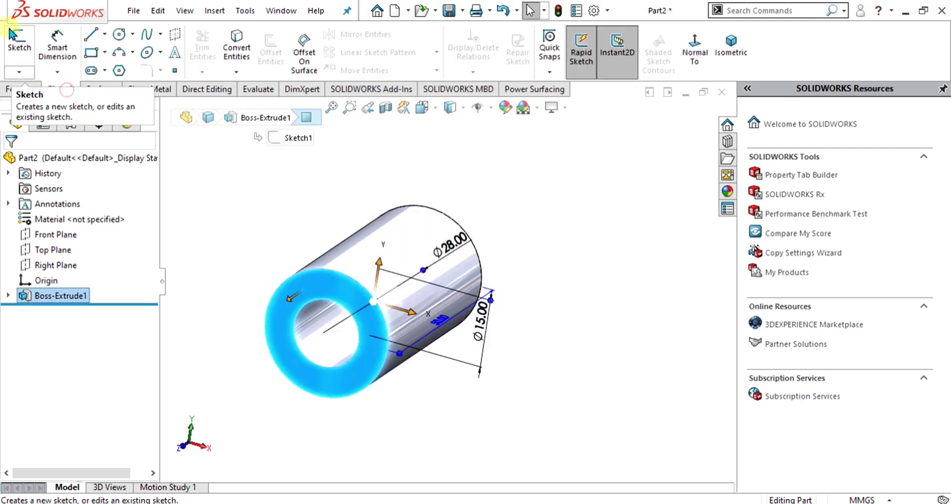
pyautogui.click(14, 45)
pyautogui.click(695, 49)
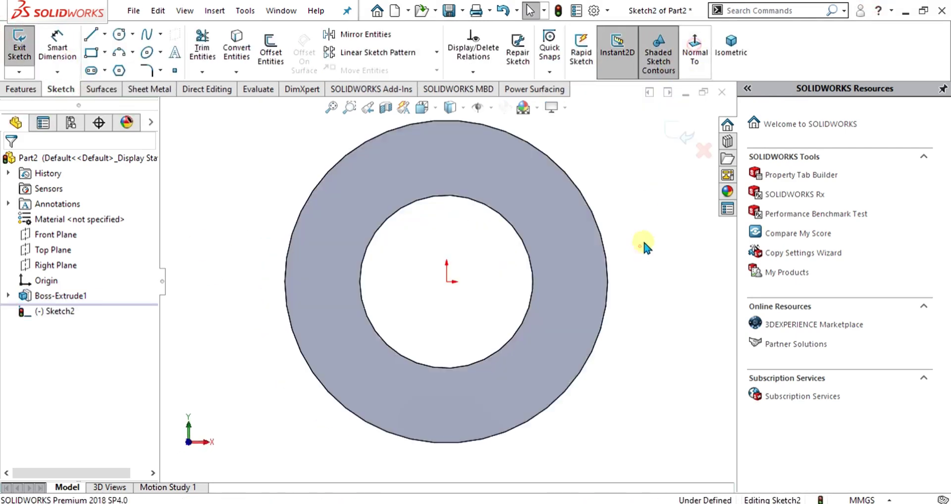
pyautogui.click(174, 70)
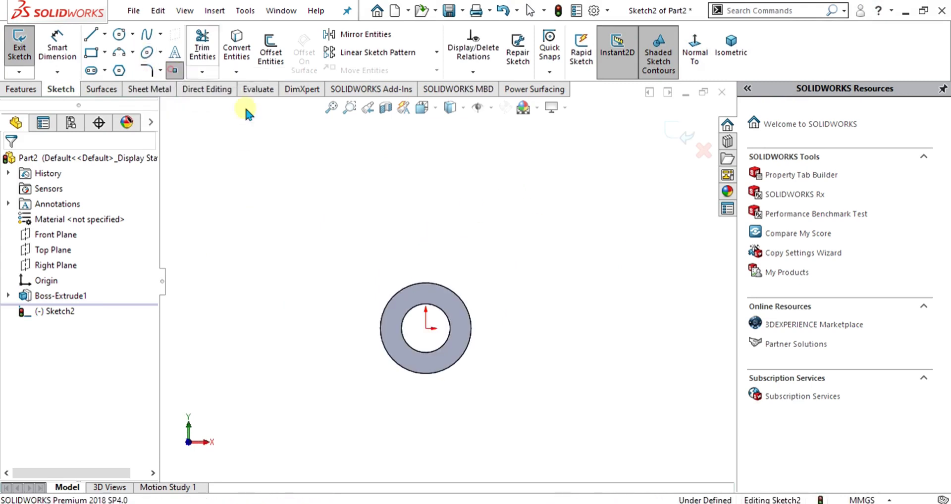
pyautogui.scroll(-3, 446, 238)
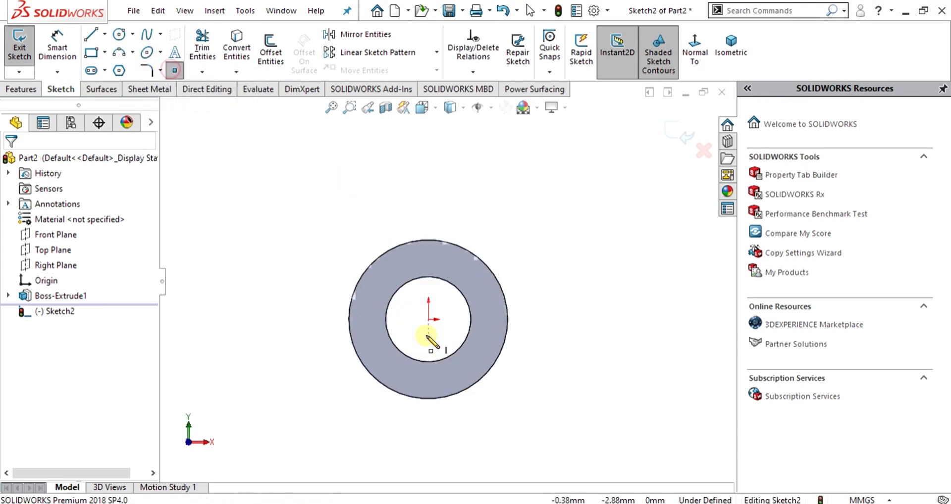
pyautogui.click(429, 201)
# Step: Dimension the vertical distance from the origin to the sketch point as 45 mm
pyautogui.click(58, 50)
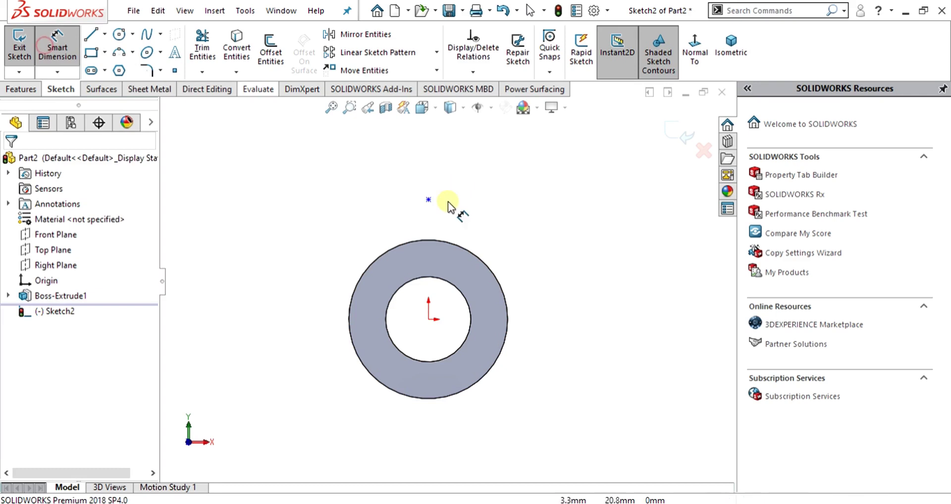
pyautogui.click(429, 200)
pyautogui.click(428, 319)
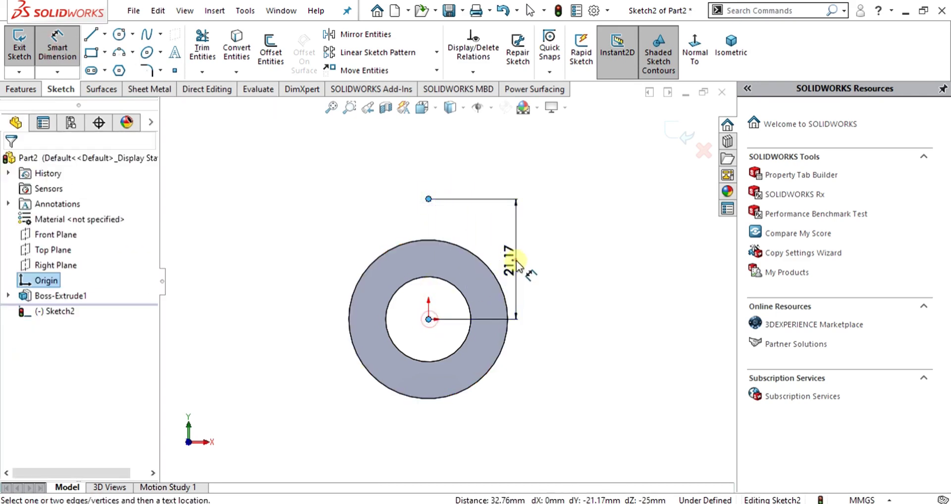
pyautogui.click(508, 270)
pyautogui.write('20')
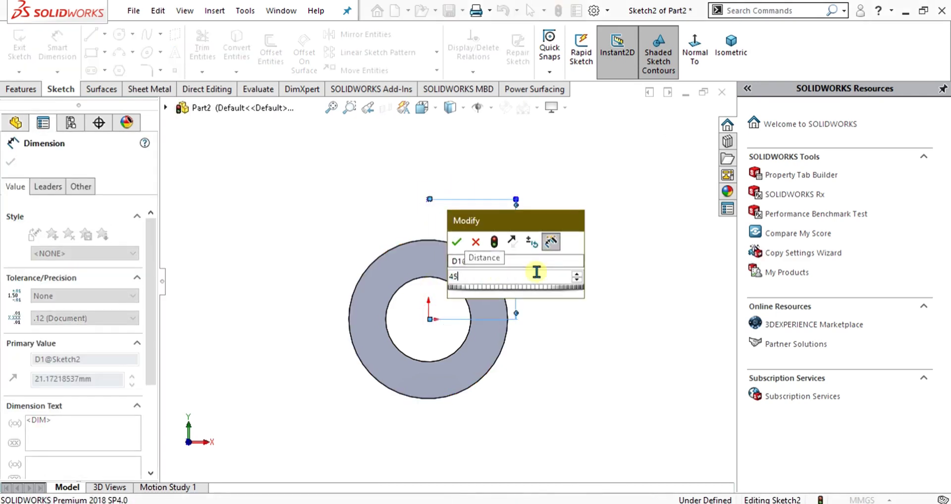
pyautogui.press('Return')
pyautogui.press('Escape')
pyautogui.scroll(5, 502, 207)
pyautogui.scroll(-3, 477, 332)
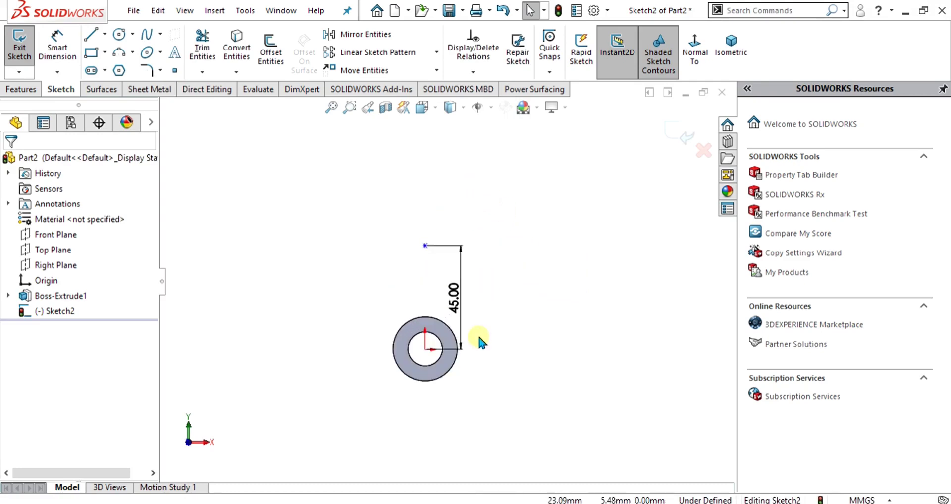
# Step: Check the fork's diameters in the PDF drawing and, back in SOLIDWORKS, draw two concentric circles centred on the sketch point above the cylinder
pyautogui.click(587, 502)
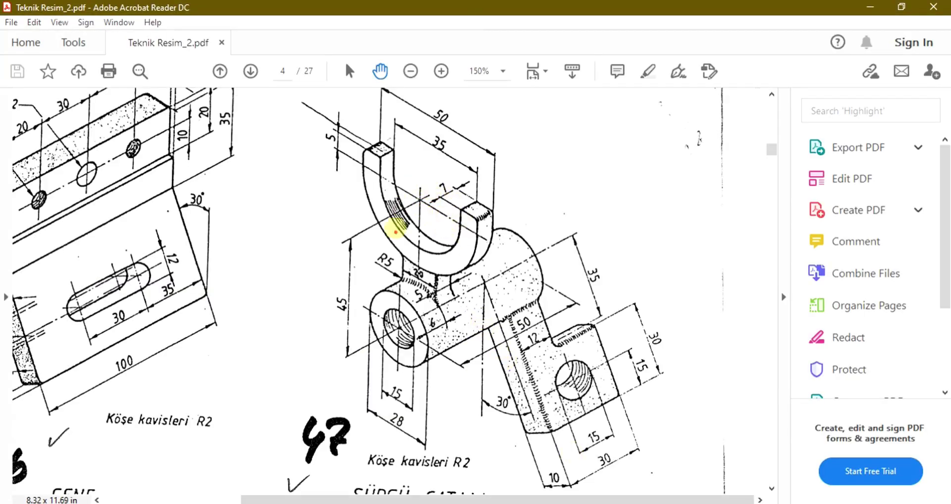
pyautogui.moveTo(440, 130)
pyautogui.mouseDown()
pyautogui.moveTo(439, 157)
pyautogui.moveTo(450, 142)
pyautogui.moveTo(435, 105)
pyautogui.moveTo(431, 116)
pyautogui.moveTo(468, 122)
pyautogui.moveTo(450, 106)
pyautogui.mouseUp()
pyautogui.click(870, 7)
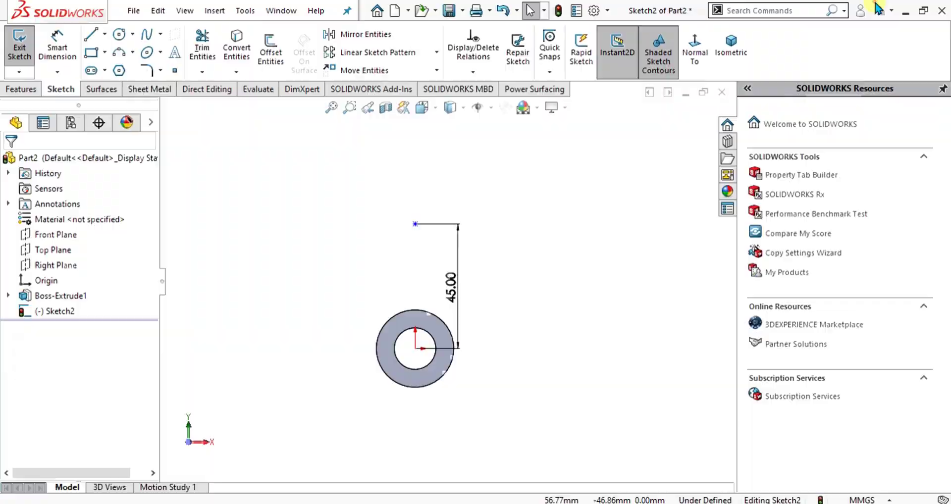
pyautogui.click(119, 35)
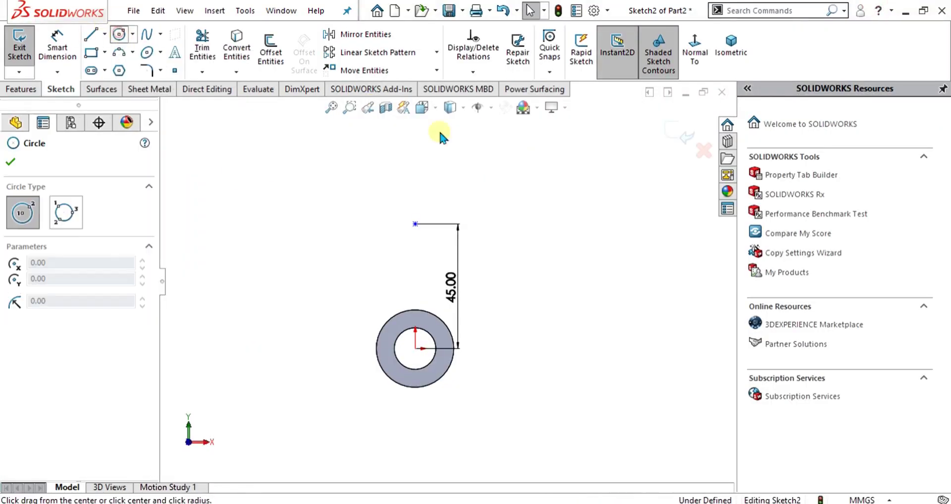
pyautogui.click(415, 224)
pyautogui.click(465, 224)
pyautogui.click(415, 224)
pyautogui.click(485, 224)
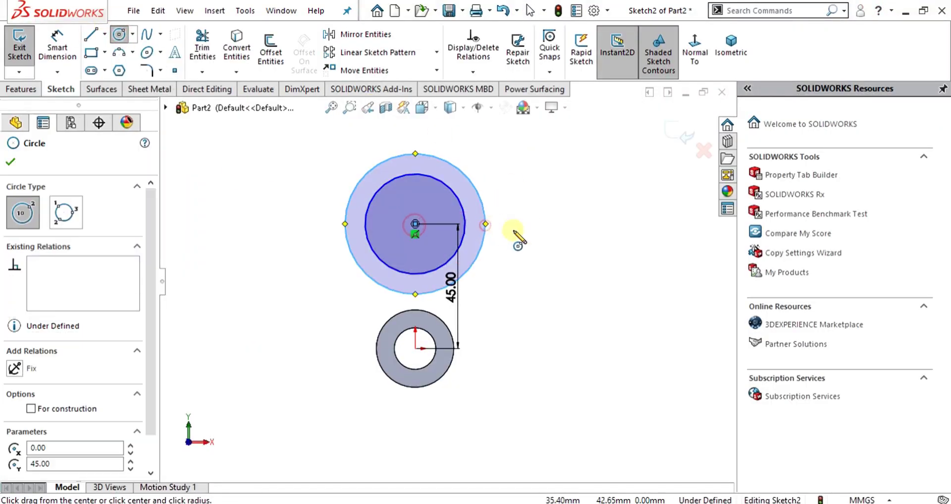
# Step: Dimension the two concentric fork circles with a 50 mm diameter for the outer and 35 mm for the inner
pyautogui.press('d')
pyautogui.click(485, 208)
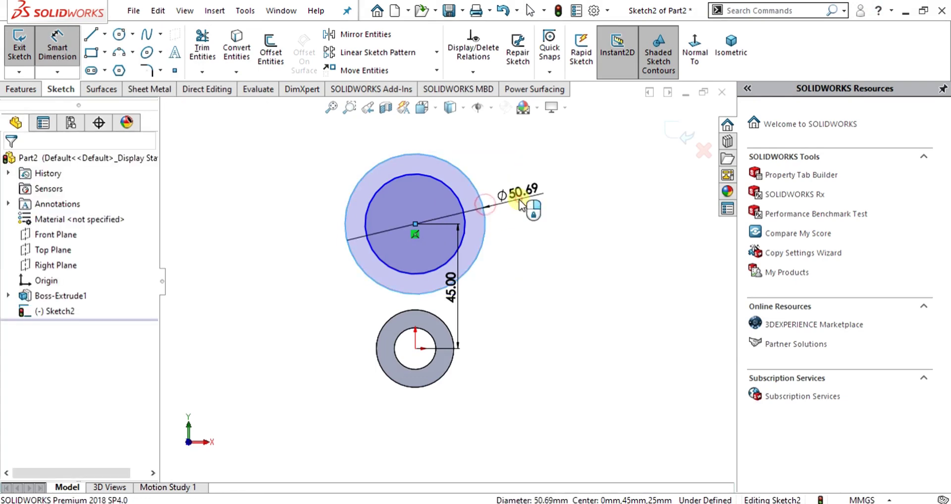
pyautogui.click(545, 174)
pyautogui.write('50')
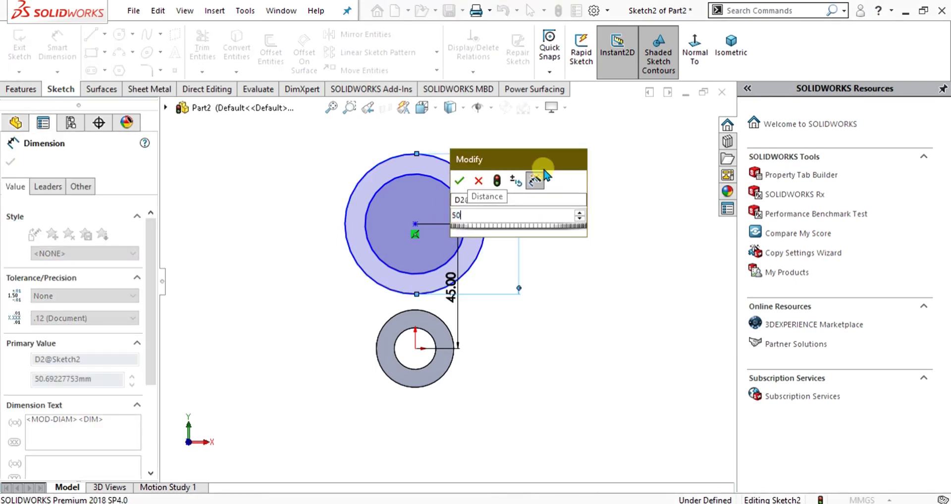
pyautogui.press('Return')
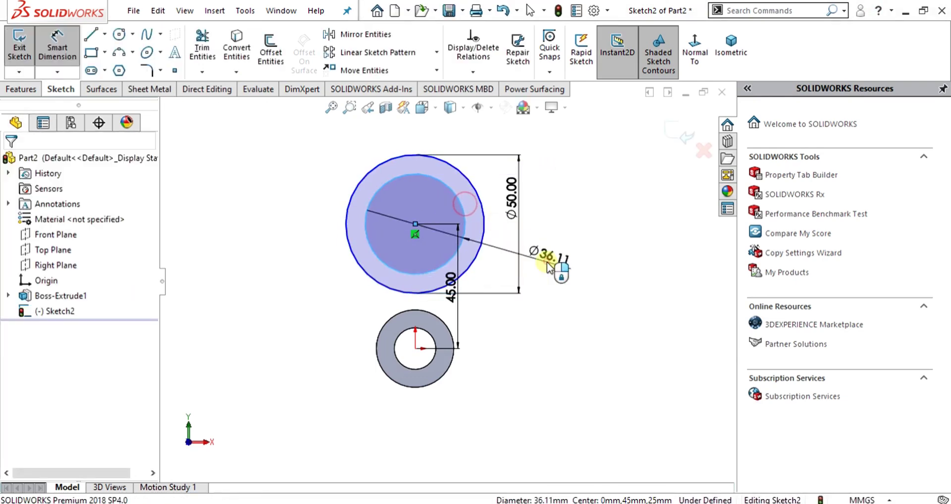
pyautogui.click(547, 263)
pyautogui.write('35')
pyautogui.press('Return')
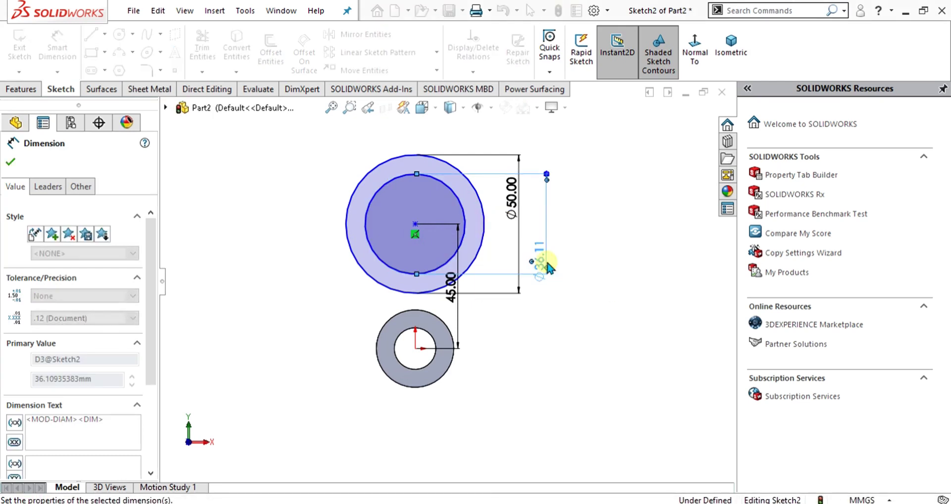
pyautogui.press('Escape')
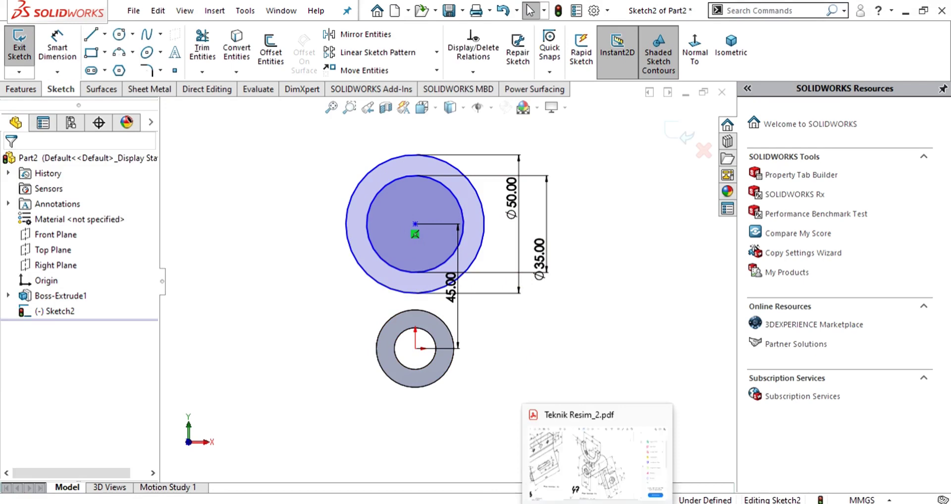
# Step: Check the fork arm height in the PDF drawing and, back in SOLIDWORKS, place a point on the inner circle's upper-left side
pyautogui.click(595, 497)
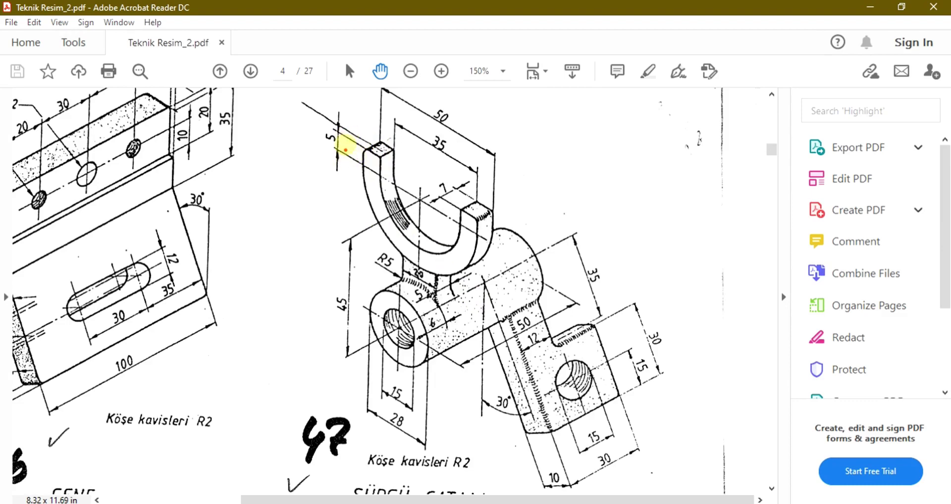
pyautogui.hotkey('alt', 'Tab')
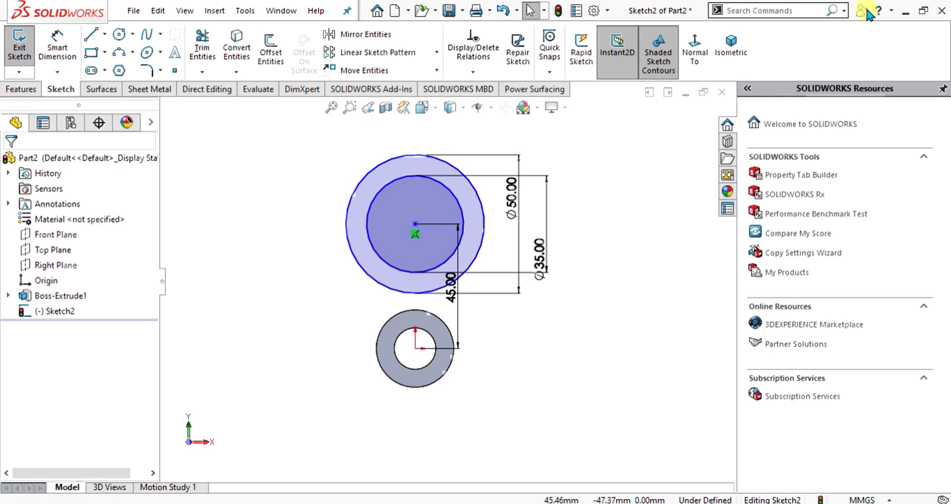
pyautogui.click(372, 205)
# Step: Try a 5 mm horizontal dimension between the circles' centre and the point on the inner circle, and undo it
pyautogui.click(58, 47)
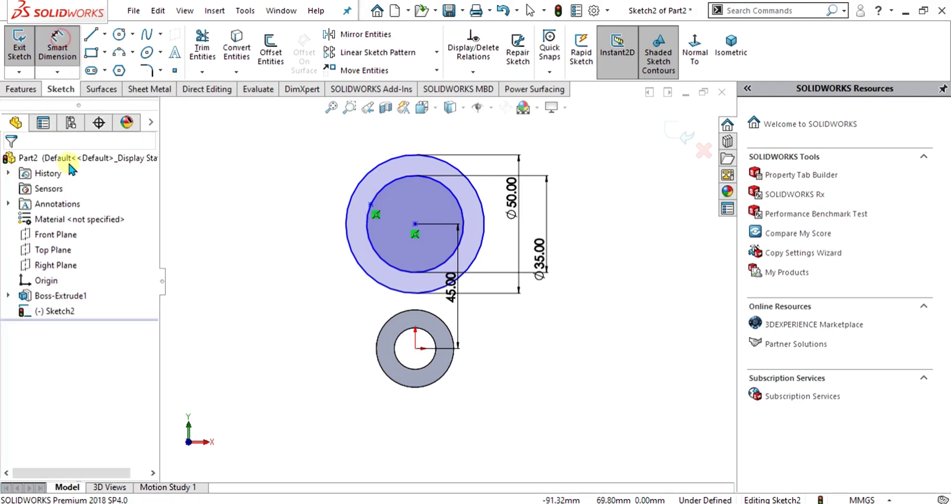
pyautogui.scroll(-2, 439, 219)
pyautogui.click(410, 233)
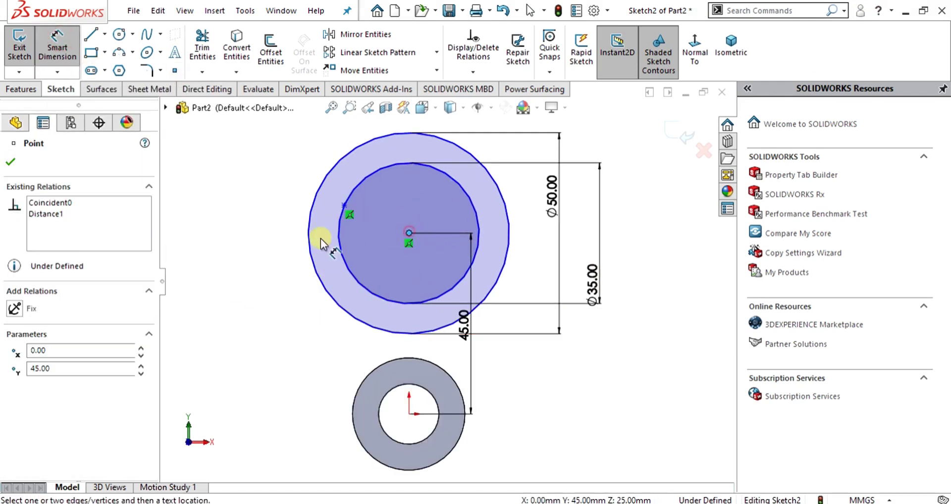
pyautogui.click(342, 205)
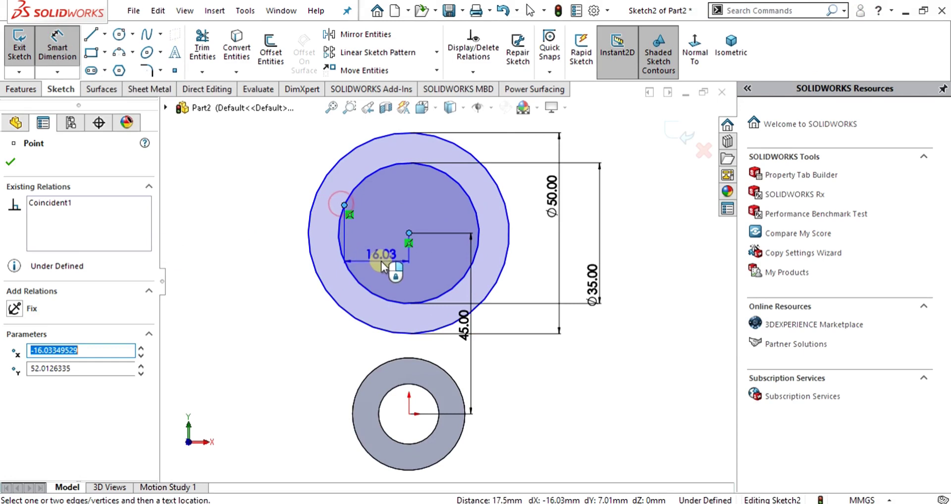
pyautogui.click(379, 256)
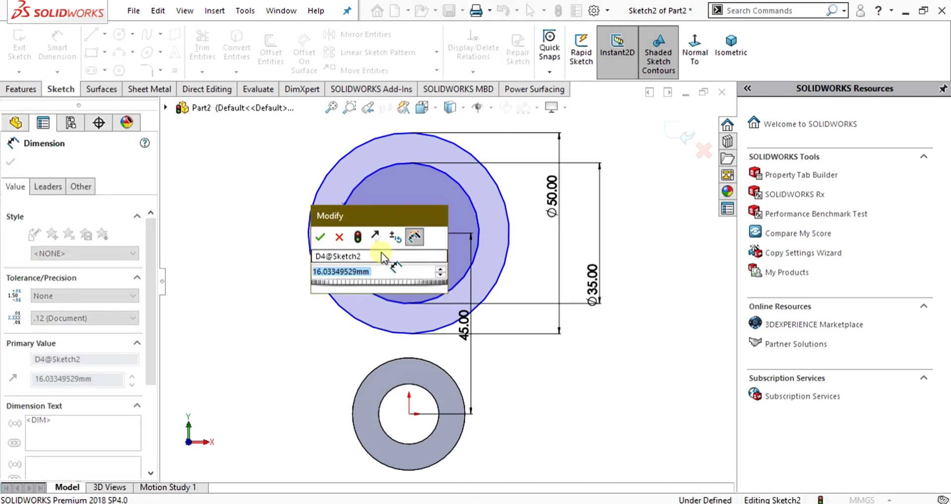
pyautogui.write('5')
pyautogui.press('Return')
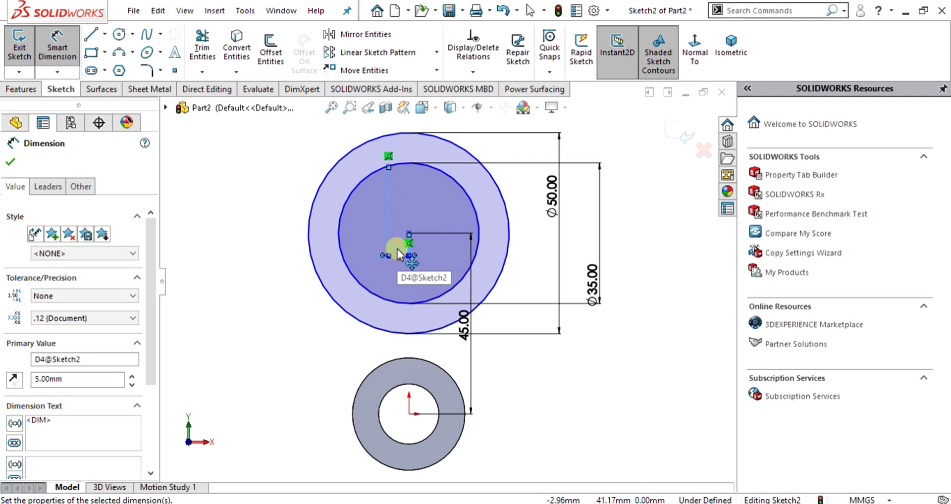
pyautogui.hotkey('ctrl', 'z')
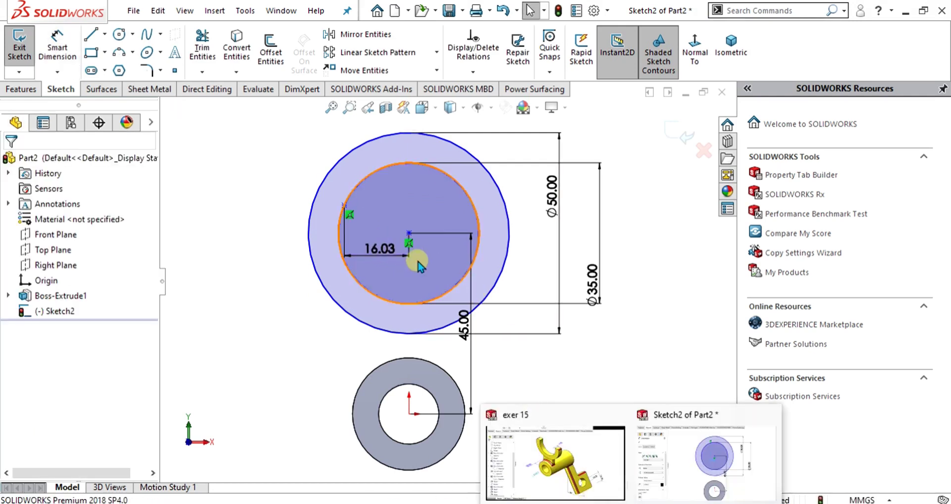
pyautogui.hotkey('ctrl', 'z')
# Step: Dimension the vertical distance from the circles' centre to the point on the inner circle as 5 mm
pyautogui.click(345, 205)
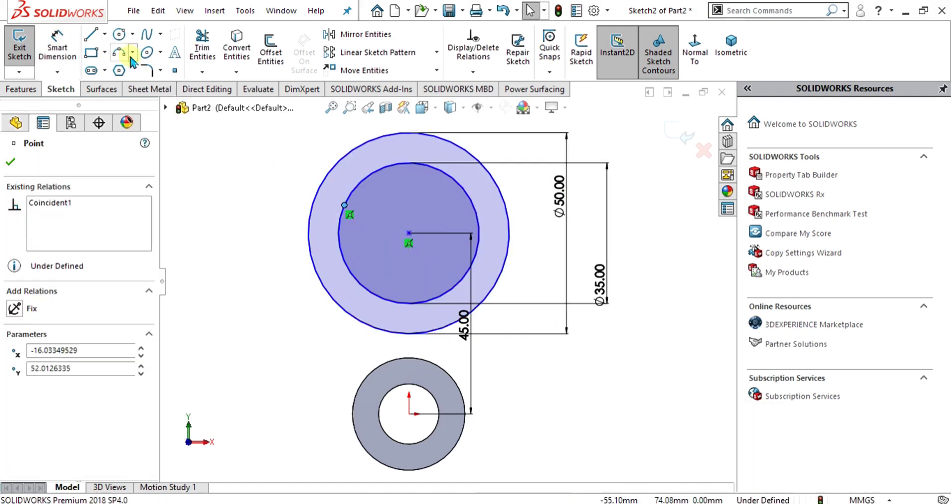
pyautogui.click(57, 50)
pyautogui.click(410, 233)
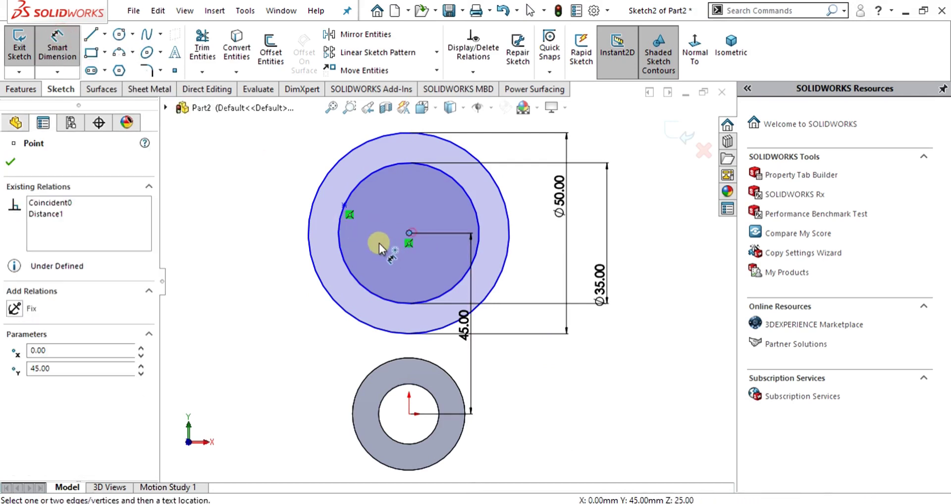
pyautogui.click(345, 205)
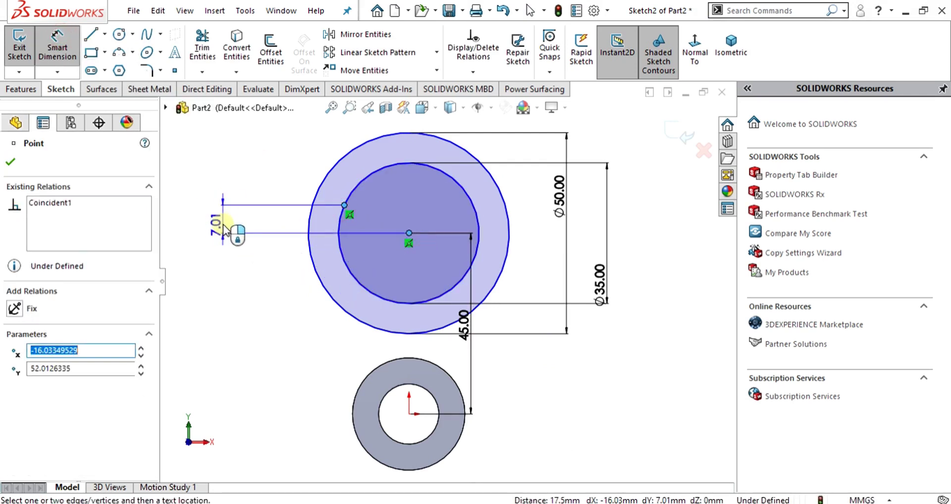
pyautogui.click(224, 231)
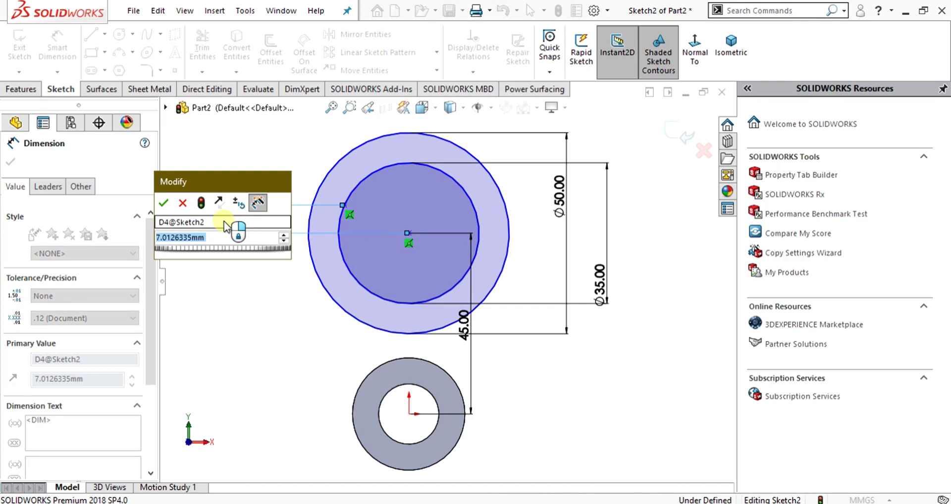
pyautogui.write('5')
pyautogui.press('Return')
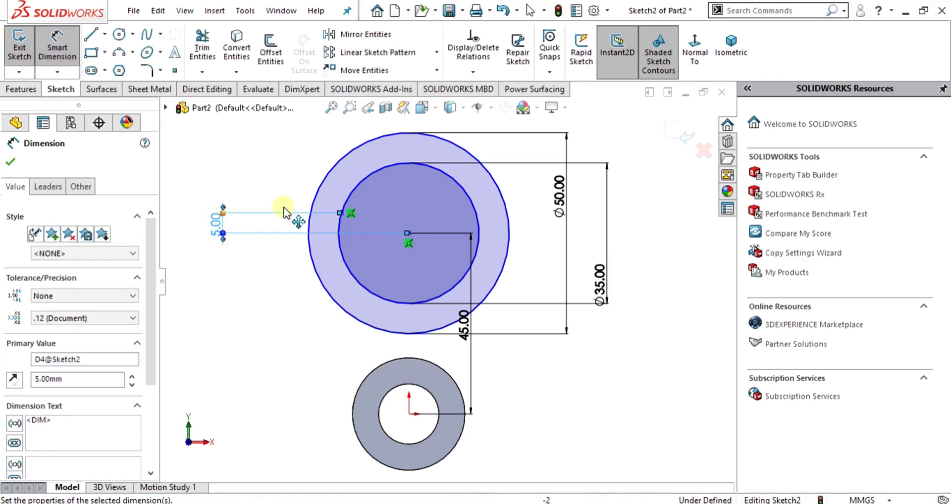
pyautogui.press('Escape')
# Step: Draw horizontal lines from the inner-circle point outward to the outer circle's near side and across to its far side
pyautogui.click(91, 34)
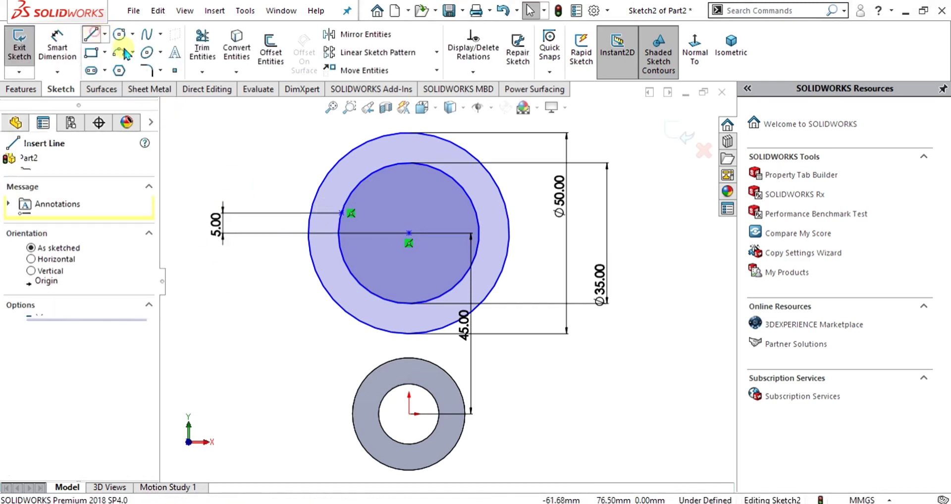
pyautogui.click(351, 214)
pyautogui.click(310, 214)
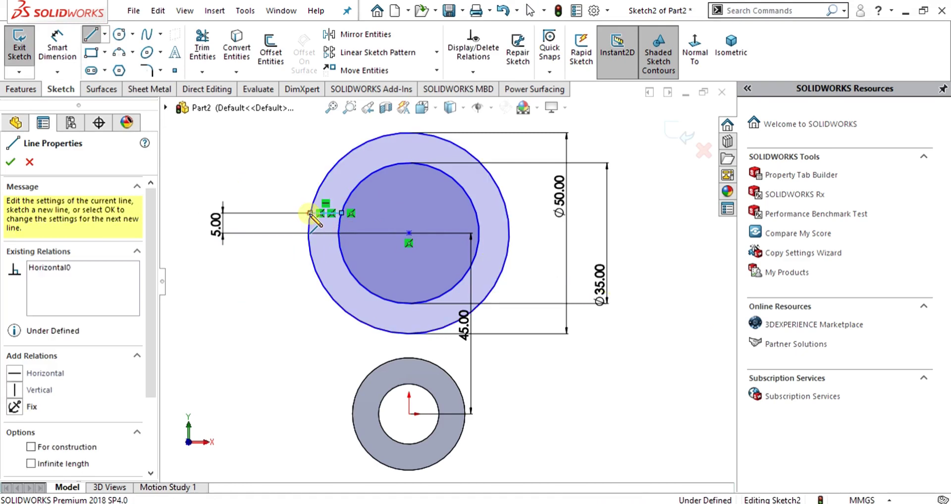
pyautogui.press('Escape')
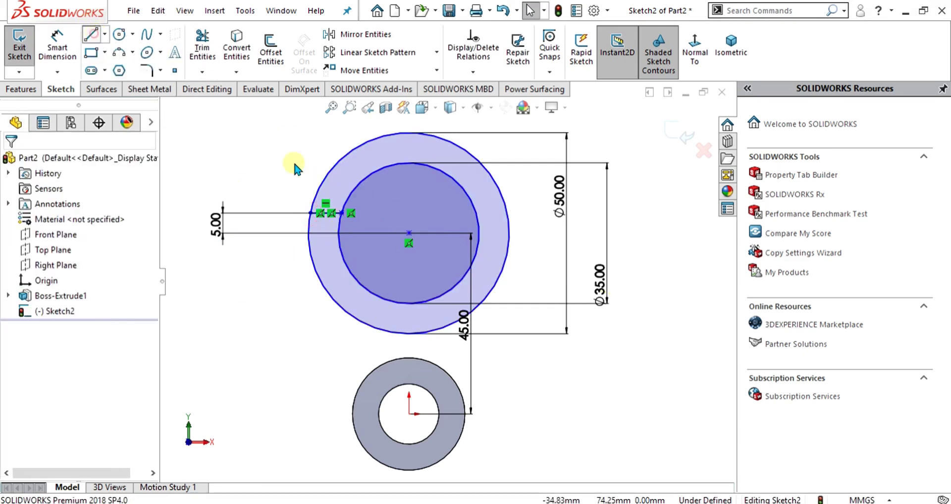
pyautogui.press('l')
pyautogui.click(351, 214)
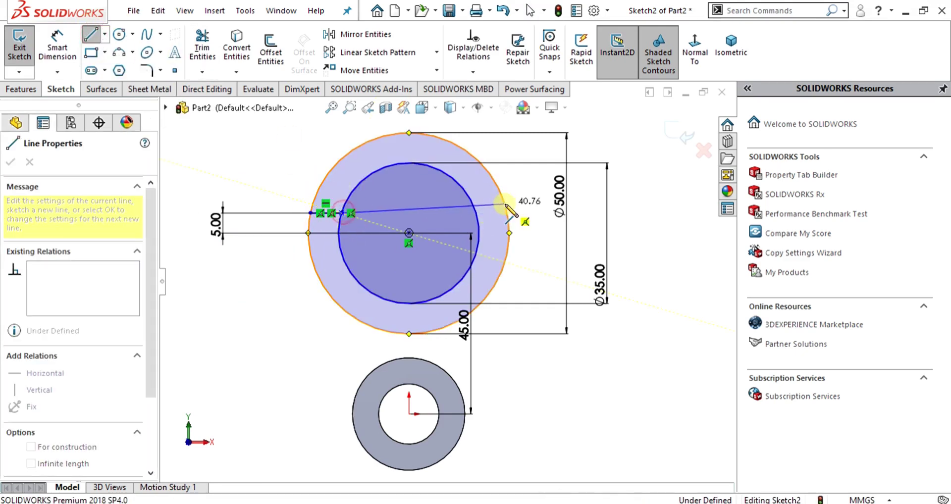
pyautogui.click(507, 212)
pyautogui.press('Escape')
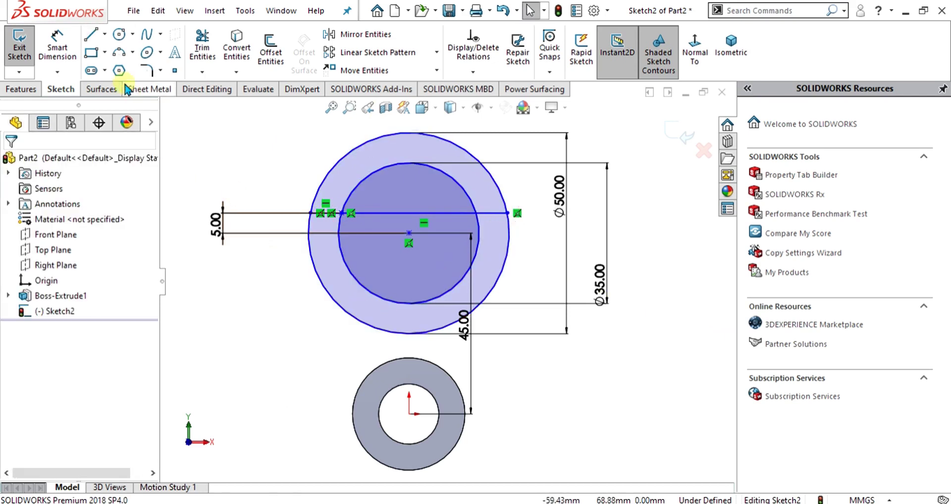
# Step: Trim away the upper arcs and the middle of the horizontal line, leaving a closed U-shaped fork profile
pyautogui.click(202, 49)
pyautogui.moveTo(324, 140)
pyautogui.mouseDown()
pyautogui.moveTo(369, 194)
pyautogui.moveTo(390, 182)
pyautogui.moveTo(402, 233)
pyautogui.mouseUp()
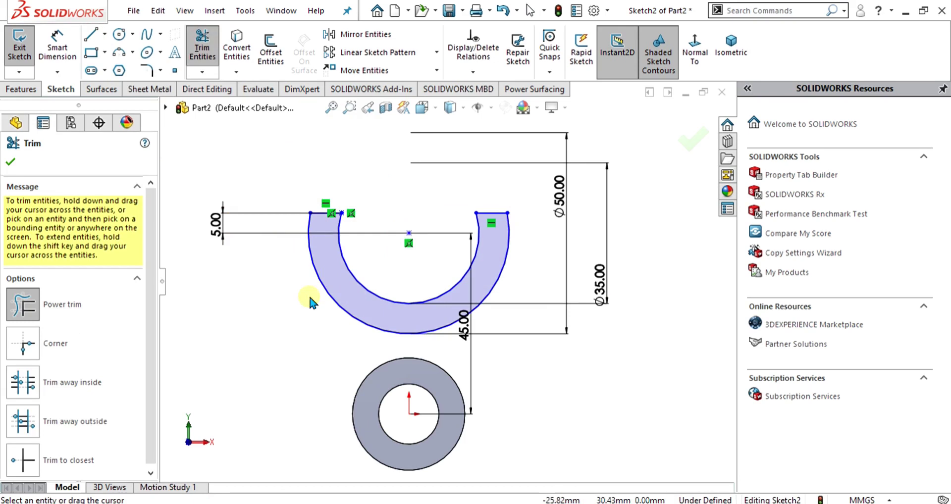
pyautogui.press('Escape')
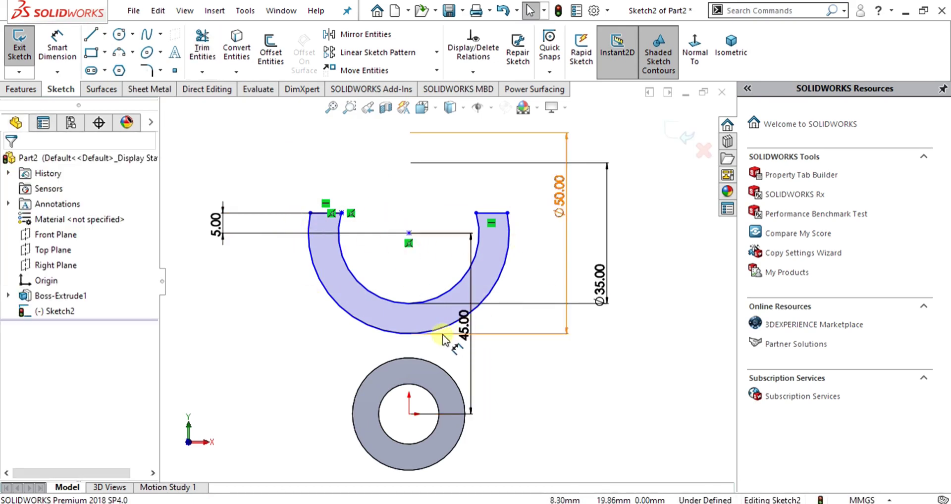
# Step: Draw a vertical centerline from the lowest point of the fork's outer arc to the origin
pyautogui.scroll(-2, 422, 345)
pyautogui.click(105, 34)
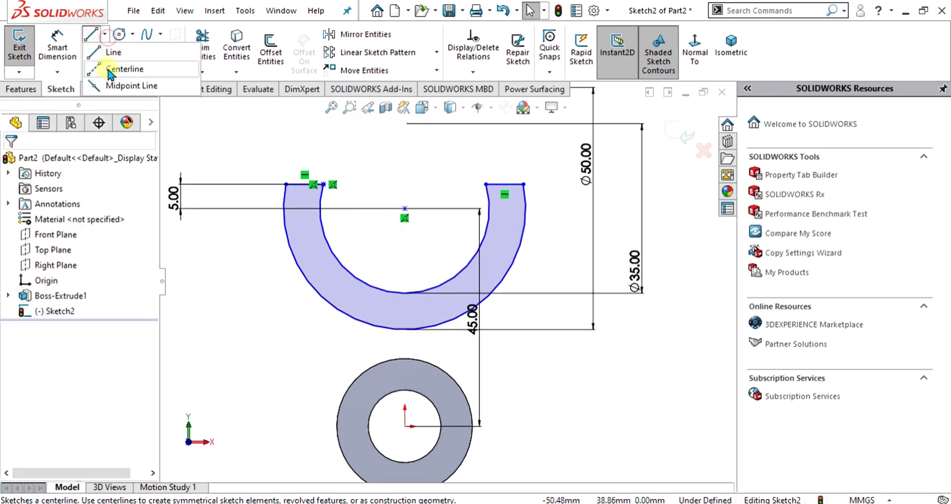
pyautogui.click(129, 73)
pyautogui.scroll(2, 419, 339)
pyautogui.scroll(-2, 418, 339)
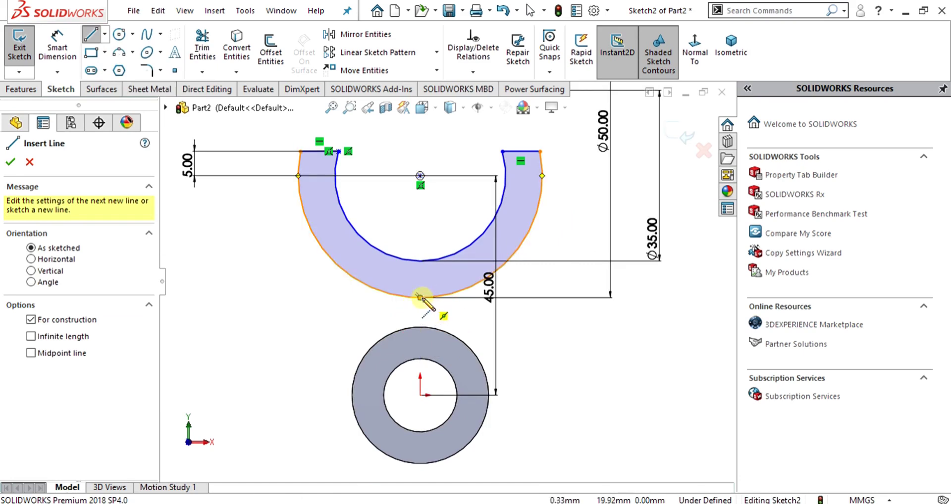
pyautogui.click(419, 297)
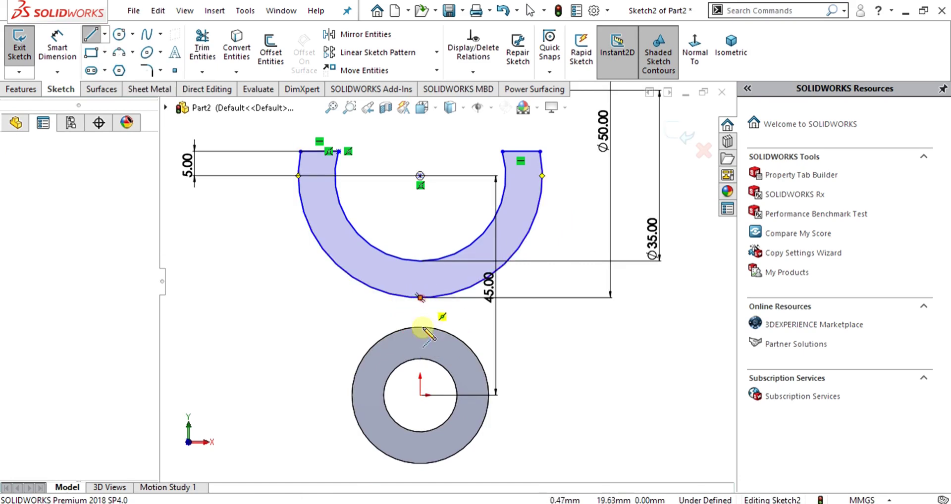
pyautogui.click(421, 395)
pyautogui.press('Escape')
# Step: Draw a horizontal midpoint line about 18 mm long, centred on the centerline between the fork and the cylinder
pyautogui.scroll(-4, 435, 299)
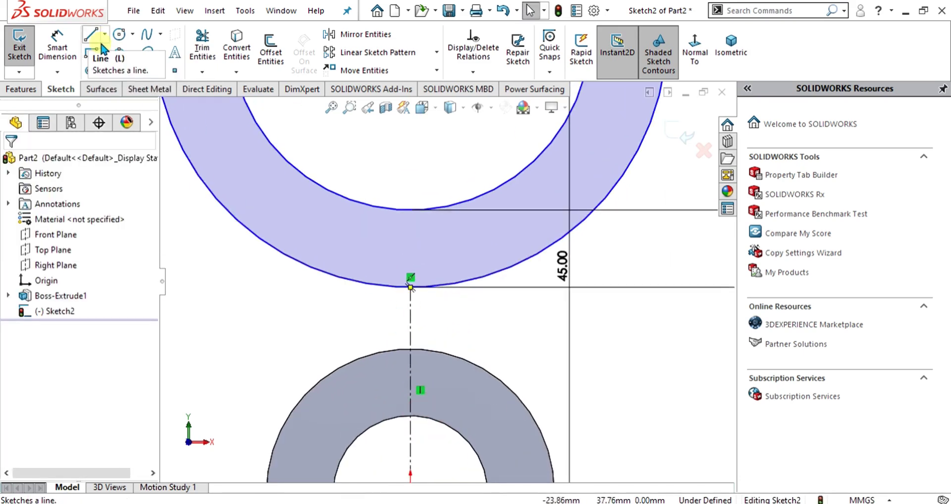
pyautogui.click(95, 38)
pyautogui.click(104, 34)
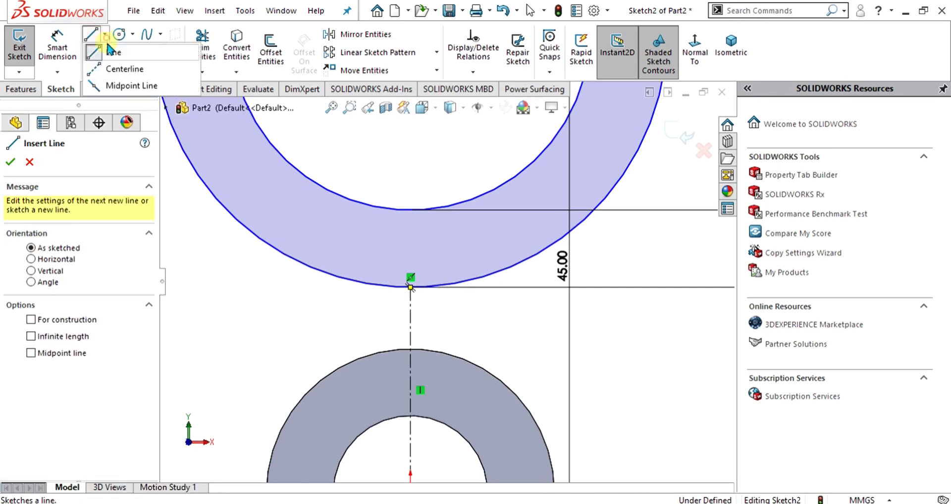
pyautogui.click(105, 82)
pyautogui.click(411, 320)
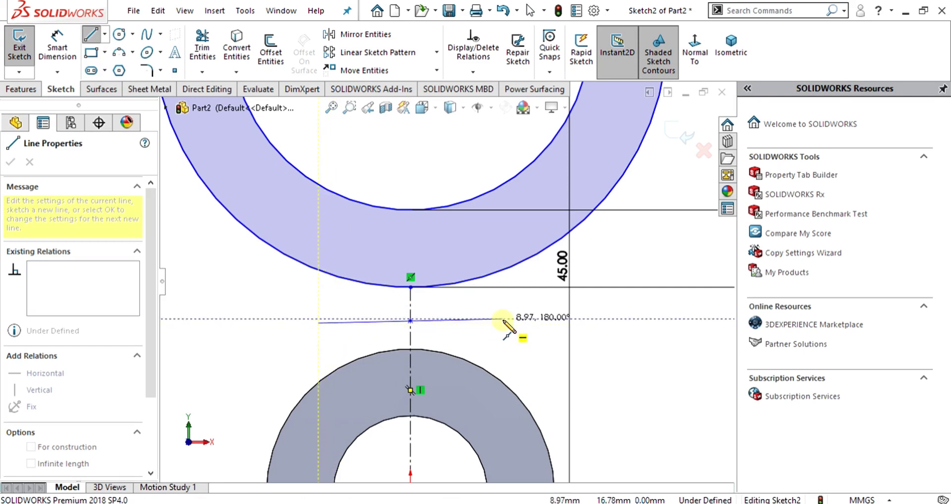
pyautogui.click(503, 319)
# Step: Dimension the length of the horizontal line between the fork and the cylinder as 20 mm
pyautogui.click(57, 48)
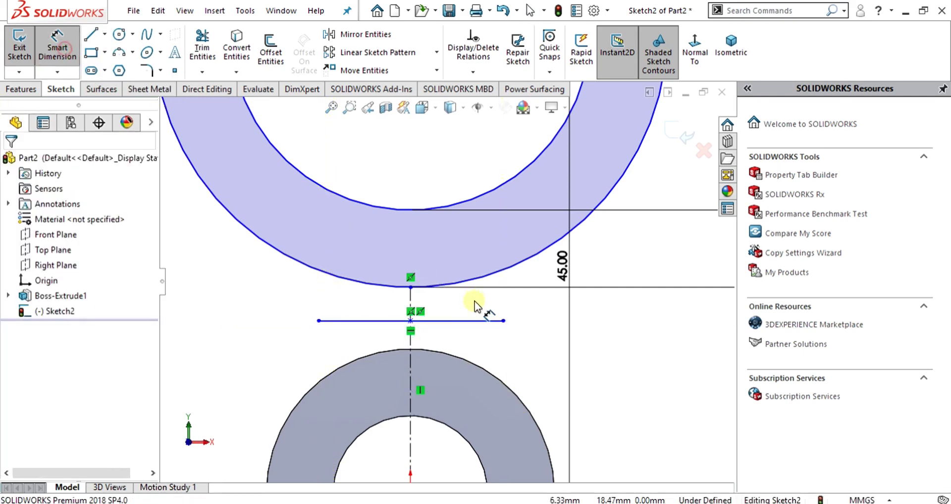
pyautogui.click(477, 321)
pyautogui.click(483, 340)
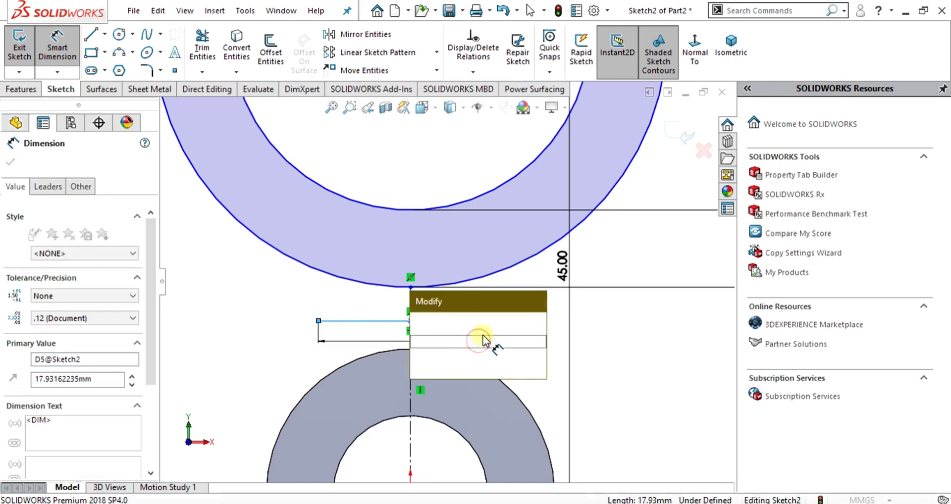
pyautogui.write('20')
pyautogui.press('Return')
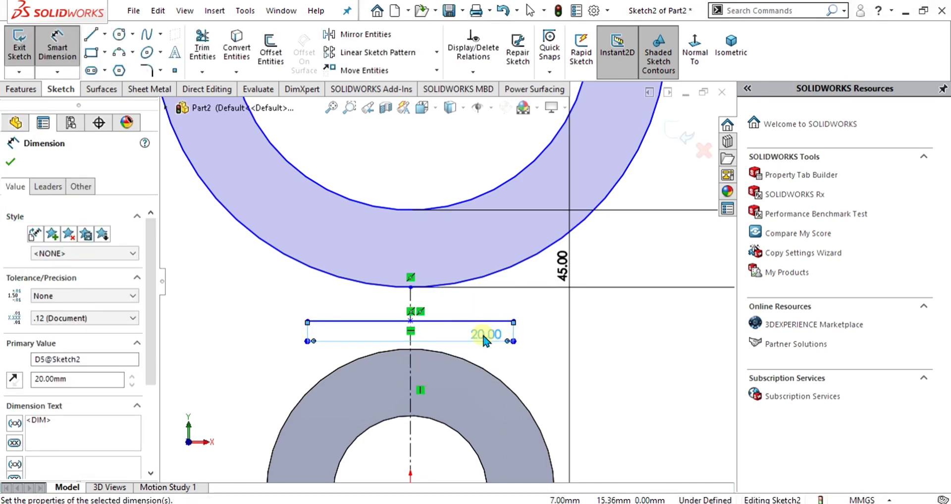
pyautogui.press('Escape')
# Step: Draw a vertical midpoint line about 14 mm long centred on the horizontal line's left end, ending on the cylinder's outer edge
pyautogui.click(91, 37)
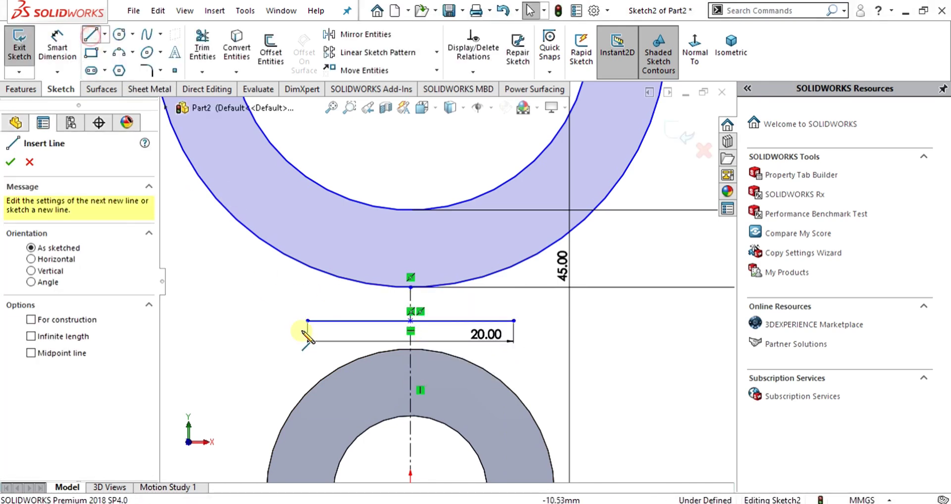
pyautogui.click(31, 354)
pyautogui.click(307, 321)
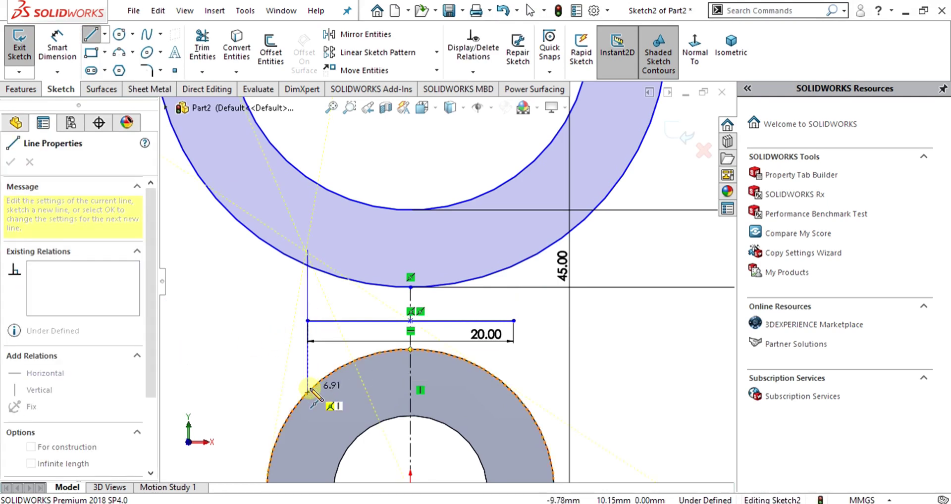
pyautogui.click(308, 392)
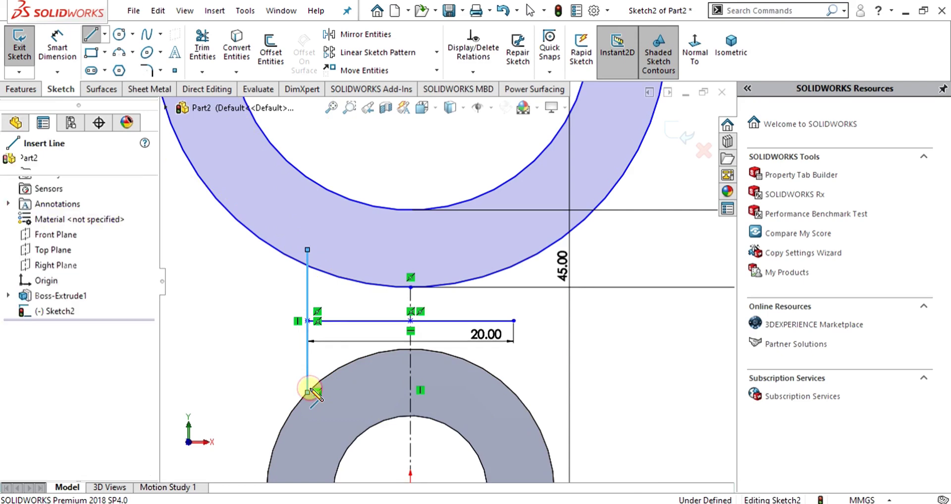
pyautogui.press('Escape')
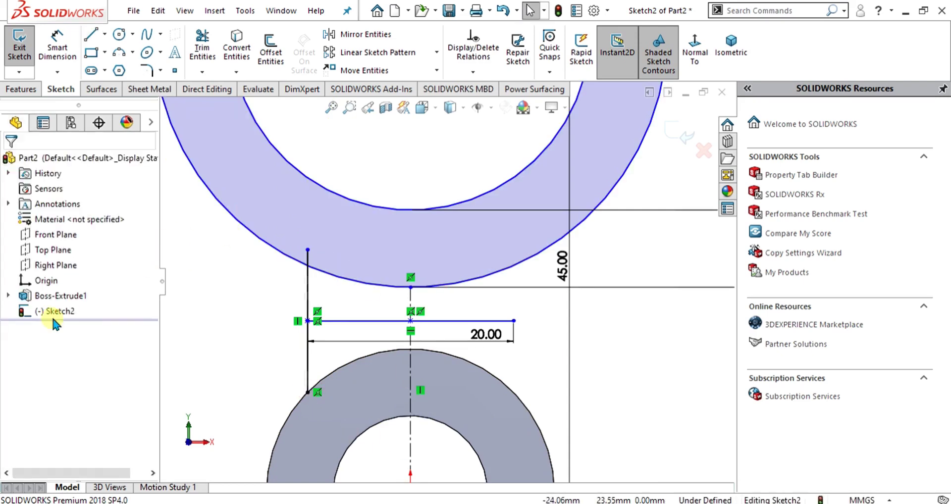
# Step: Draw a matching vertical midpoint line about 14 mm long centred on the horizontal line's right end, ending on the cylinder's outer edge
pyautogui.click(91, 35)
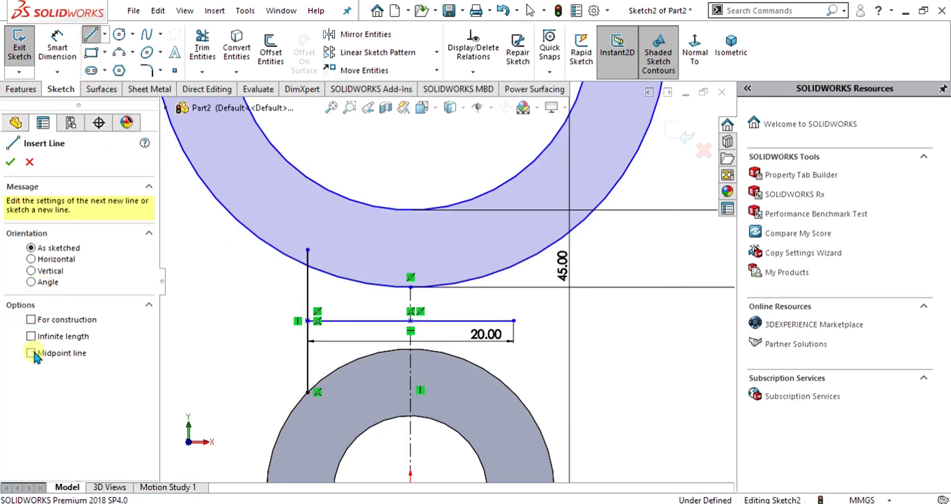
pyautogui.click(513, 321)
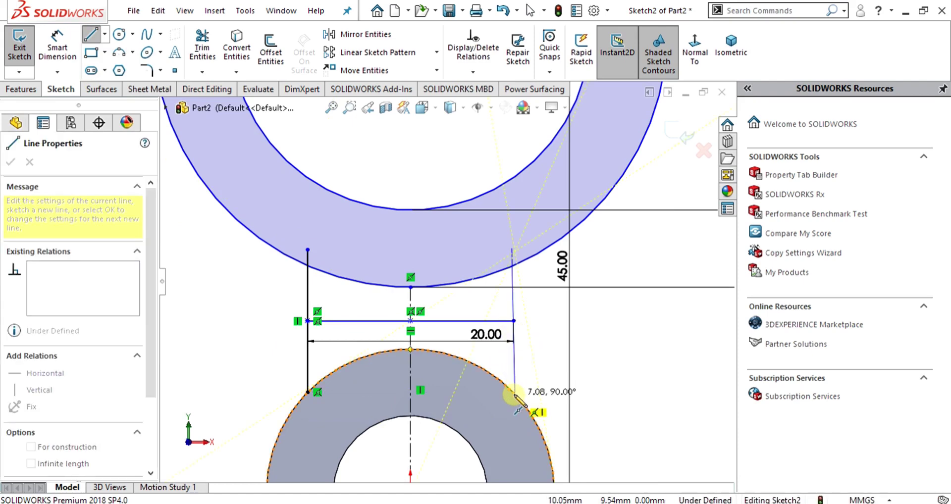
pyautogui.click(515, 396)
pyautogui.press('Escape')
pyautogui.click(204, 39)
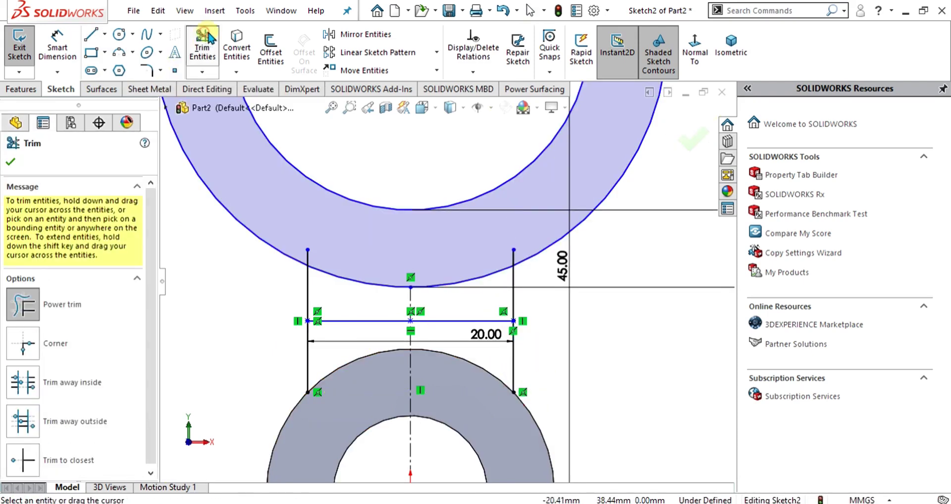
pyautogui.click(516, 259)
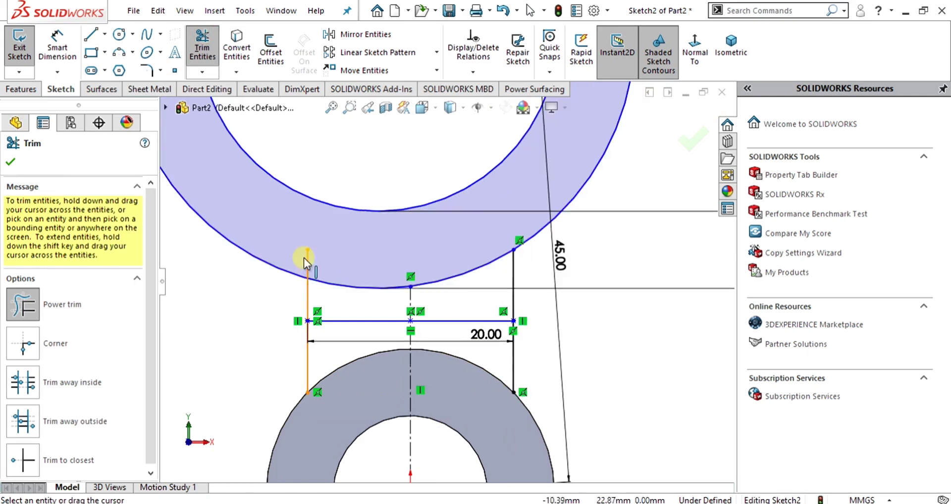
pyautogui.press('Escape')
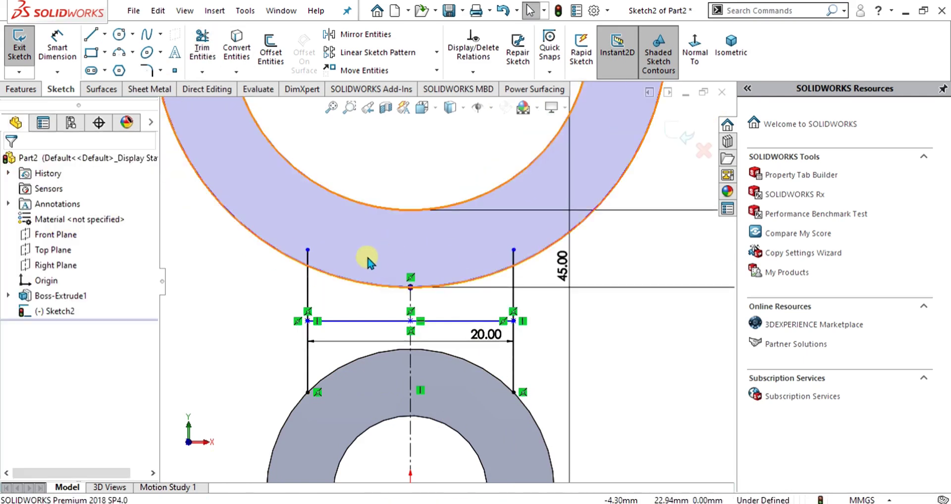
# Step: Trim the upper ends of both vertical web lines back to the fork's outer arc
pyautogui.click(361, 258)
pyautogui.click(200, 42)
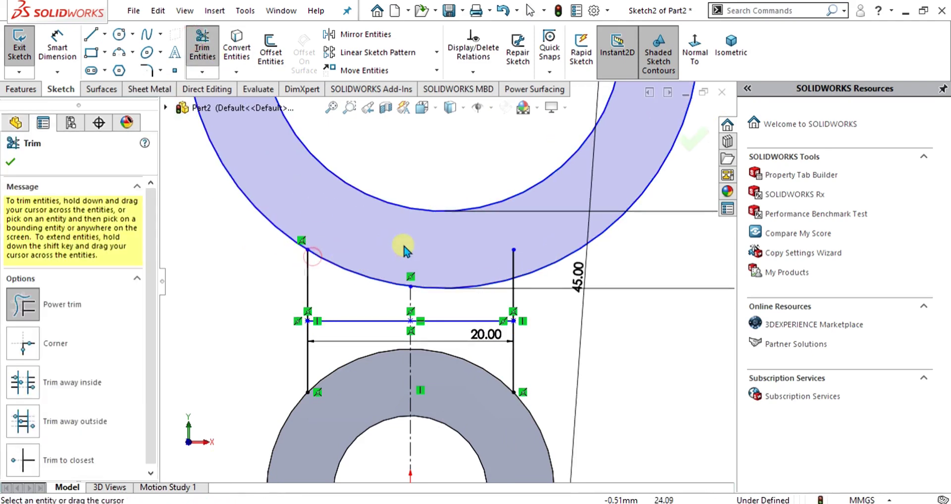
pyautogui.scroll(5, 445, 242)
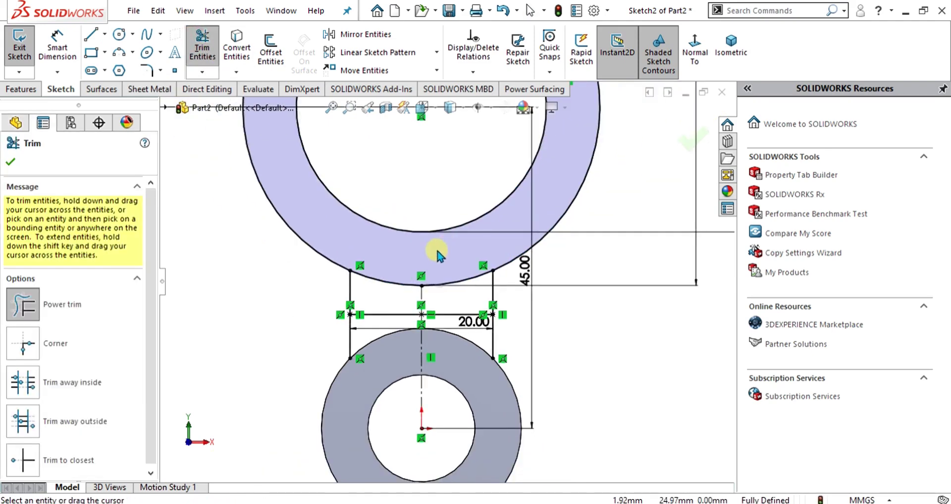
pyautogui.scroll(-3, 436, 224)
pyautogui.press('Escape')
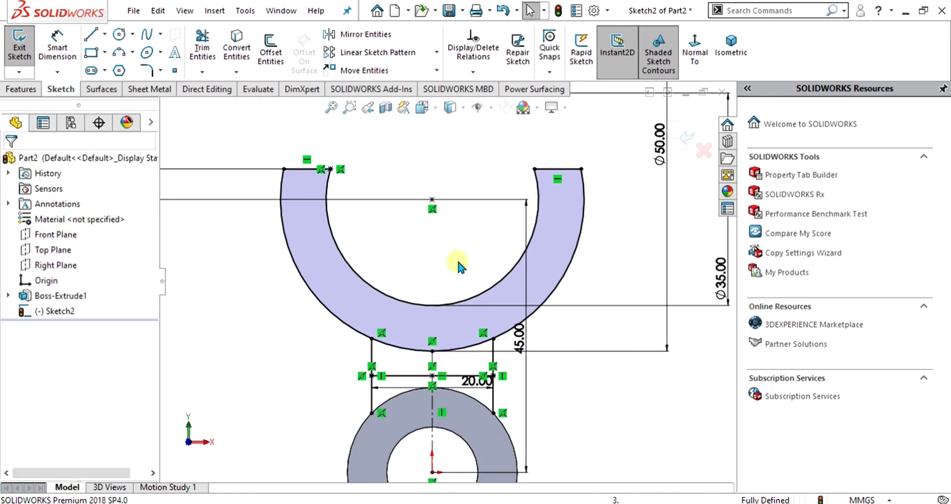
pyautogui.scroll(-4, 480, 342)
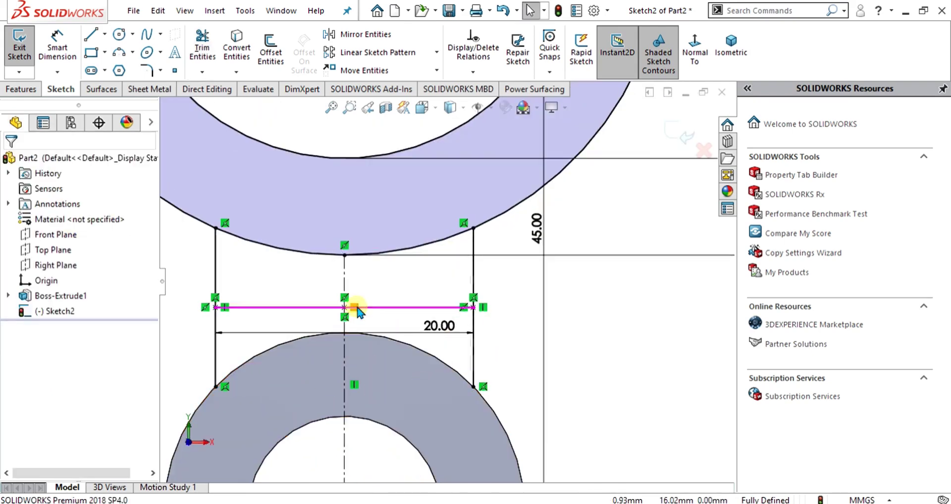
pyautogui.scroll(4, 366, 312)
pyautogui.scroll(-3, 426, 258)
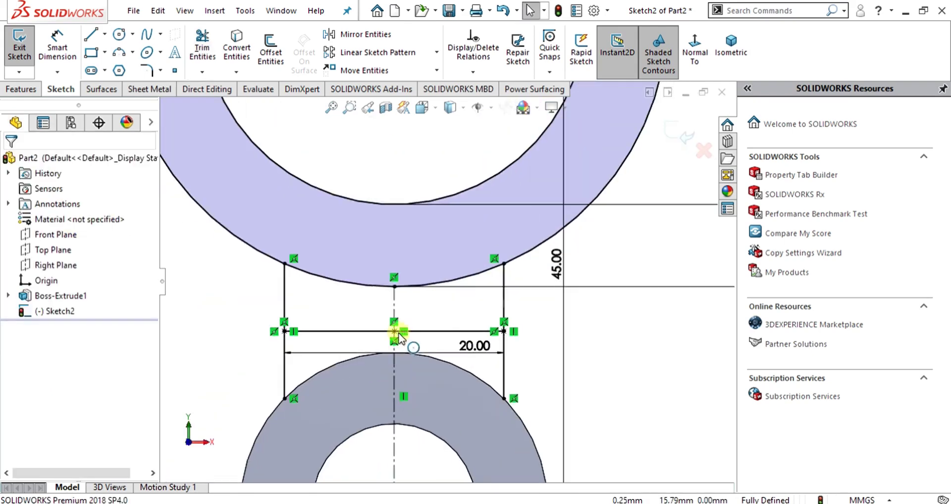
# Step: Draw a three-point arc along the cylinder's outer edge between the lower ends of the two vertical lines and exit the sketch
pyautogui.click(120, 55)
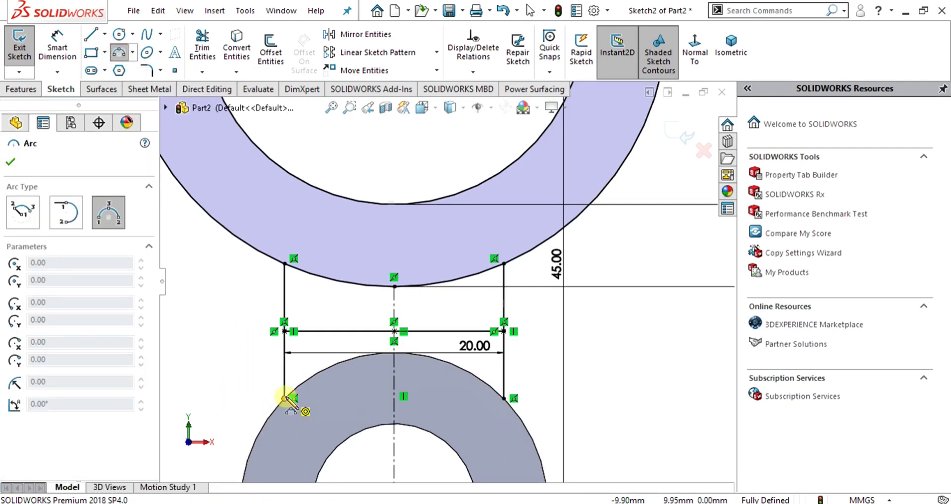
pyautogui.click(285, 398)
pyautogui.click(504, 399)
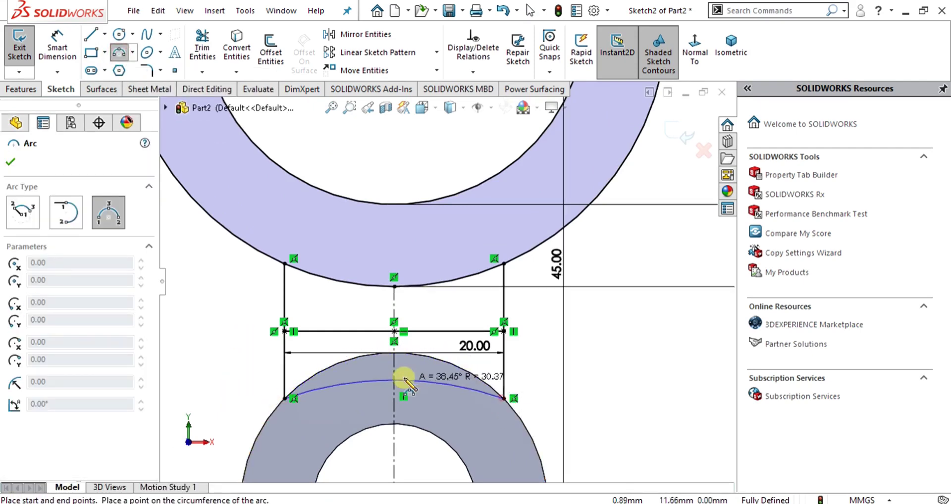
pyautogui.click(395, 353)
pyautogui.press('Escape')
pyautogui.scroll(5, 549, 347)
pyautogui.moveTo(548, 344)
pyautogui.mouseDown(button='middle')
pyautogui.moveTo(616, 378)
pyautogui.moveTo(575, 365)
pyautogui.mouseUp(button='middle')
pyautogui.click(13, 53)
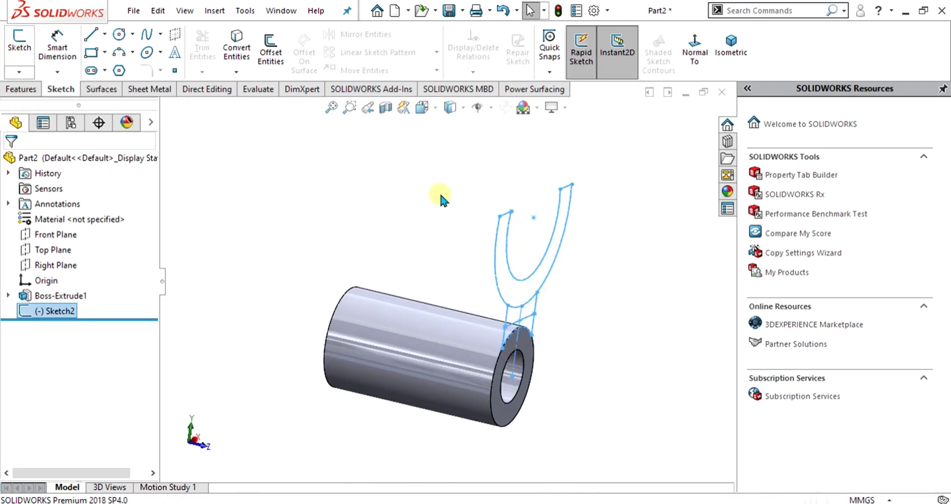
# Step: Reopen the fork sketch to trim away the horizontal line between the two vertical web lines, and exit the sketch
pyautogui.scroll(-5, 520, 319)
pyautogui.scroll(-3, 510, 315)
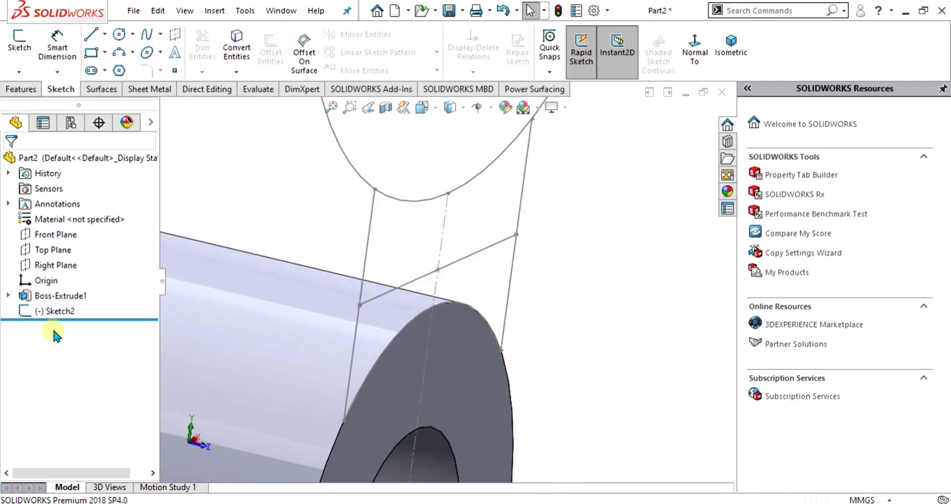
pyautogui.click(49, 312)
pyautogui.rightClick(48, 312)
pyautogui.click(63, 232)
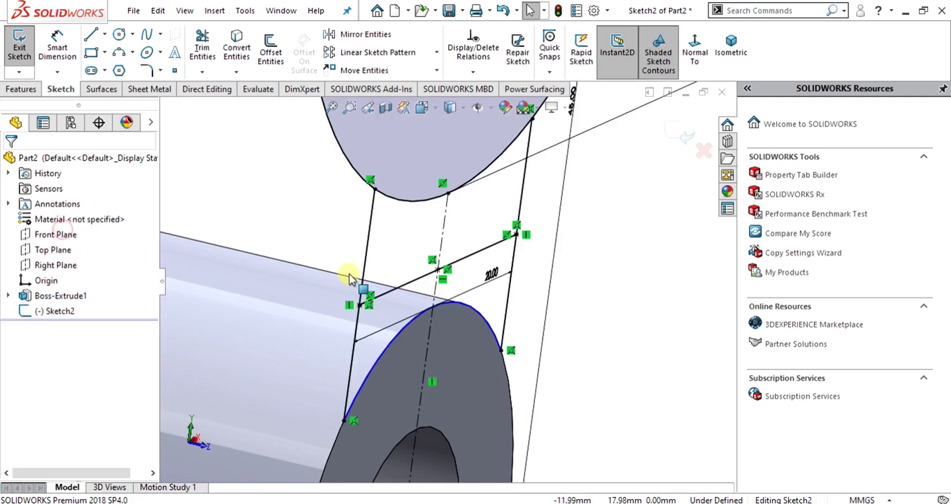
pyautogui.click(202, 46)
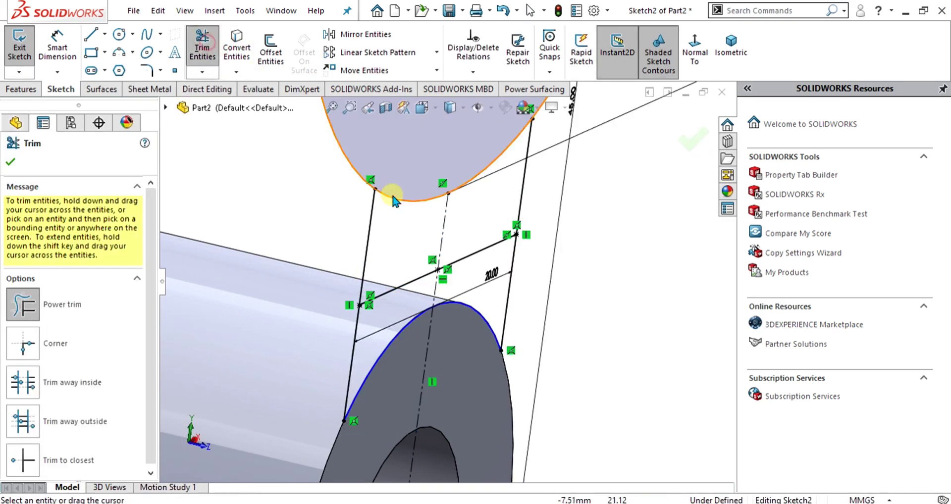
pyautogui.moveTo(394, 201)
pyautogui.mouseDown()
pyautogui.moveTo(393, 286)
pyautogui.moveTo(479, 234)
pyautogui.moveTo(485, 267)
pyautogui.mouseUp()
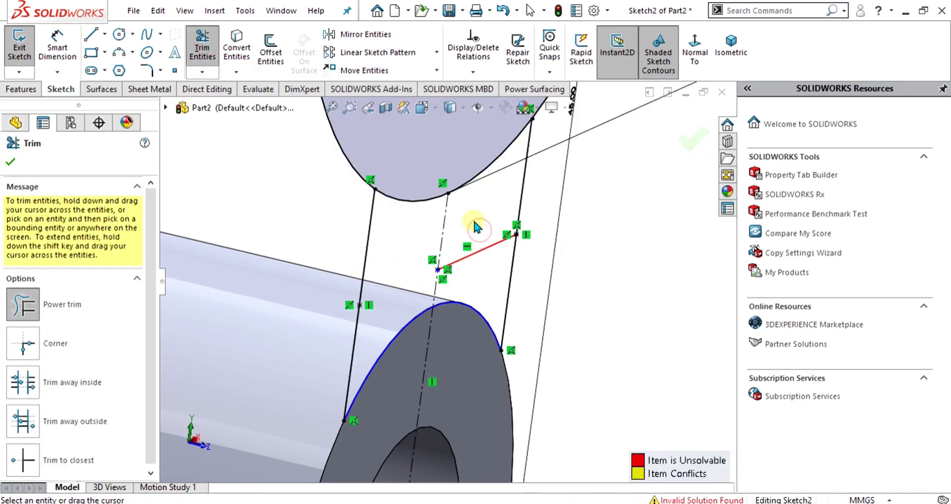
pyautogui.moveTo(474, 222); pyautogui.dragTo(476, 262)
pyautogui.scroll(3, 481, 268)
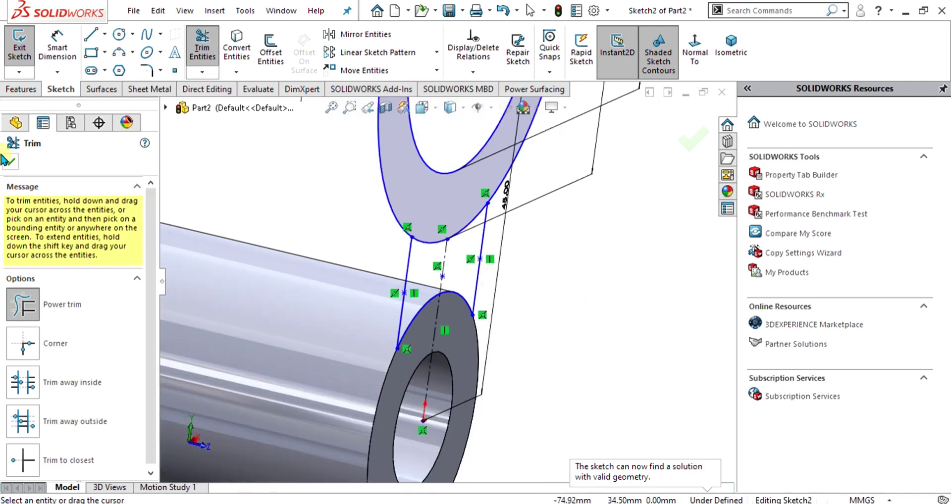
pyautogui.click(6, 160)
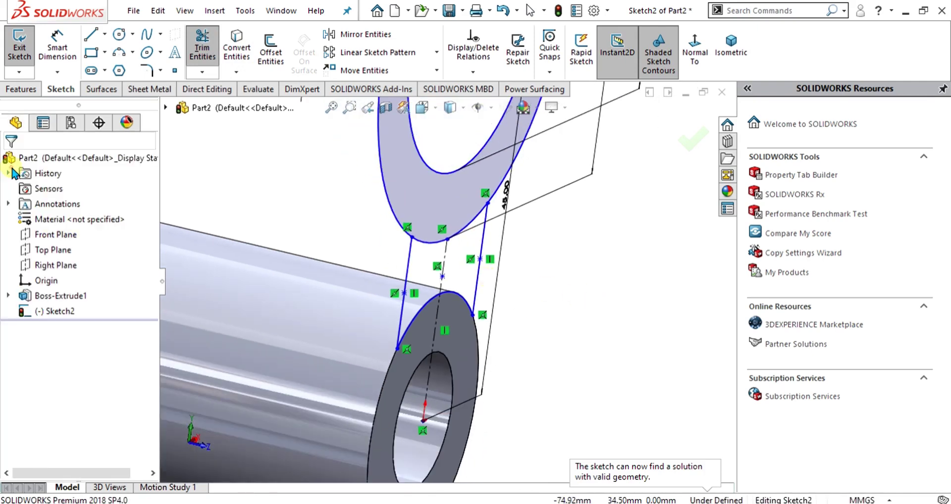
pyautogui.click(25, 49)
pyautogui.scroll(3, 545, 307)
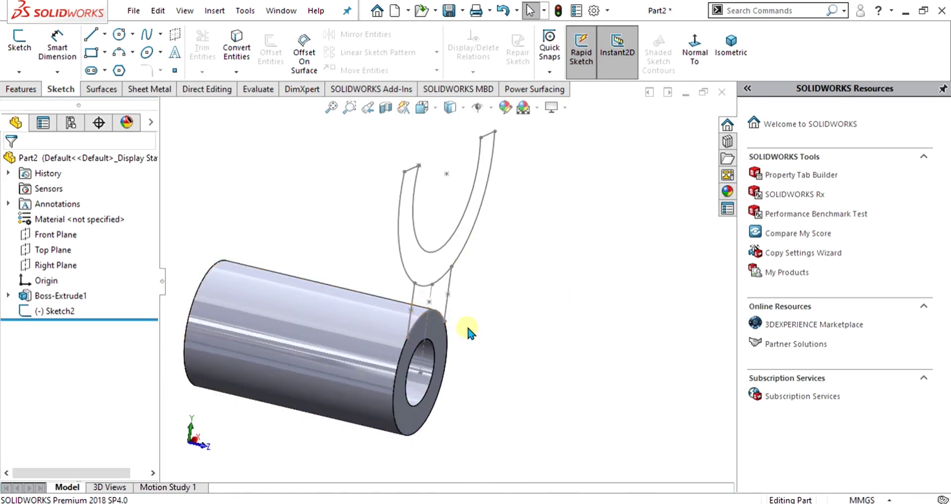
# Step: Start an extruded boss from the fork sketch, selecting the two web regions between the fork and the cylinder as contours
pyautogui.click(70, 311)
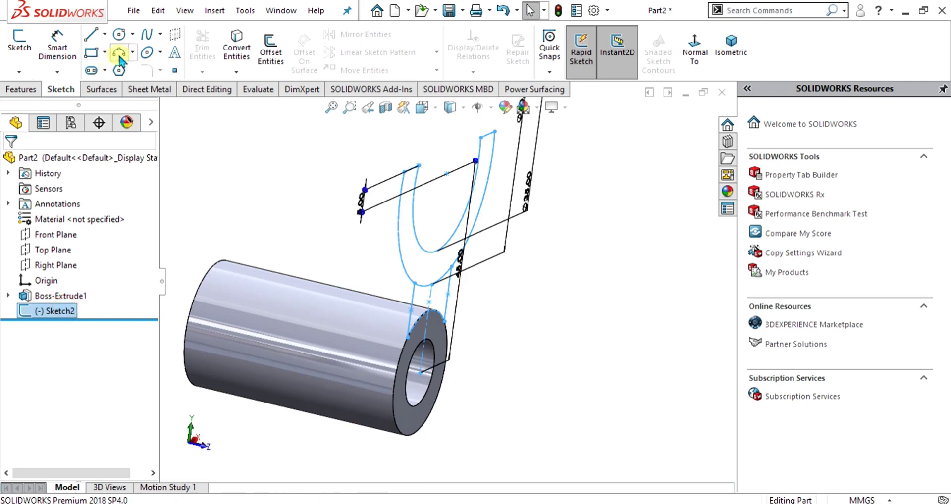
pyautogui.click(31, 91)
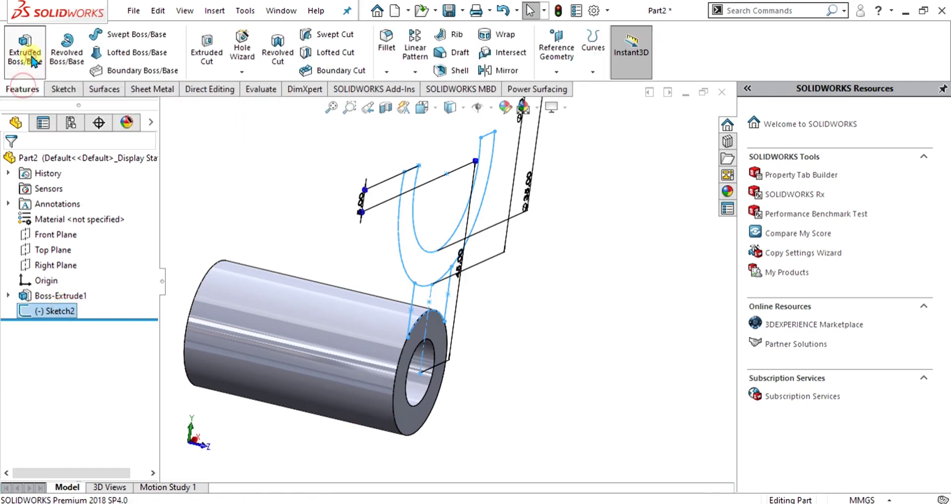
pyautogui.click(24, 50)
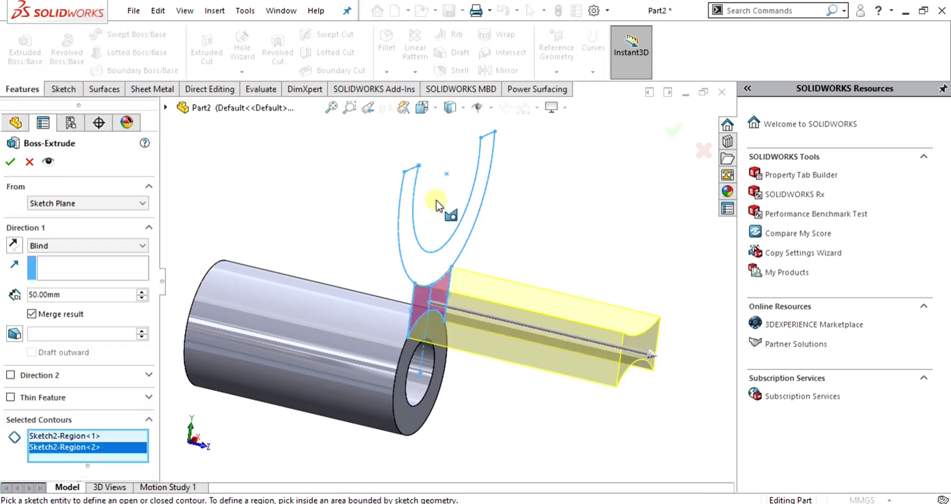
pyautogui.click(419, 302)
pyautogui.click(442, 290)
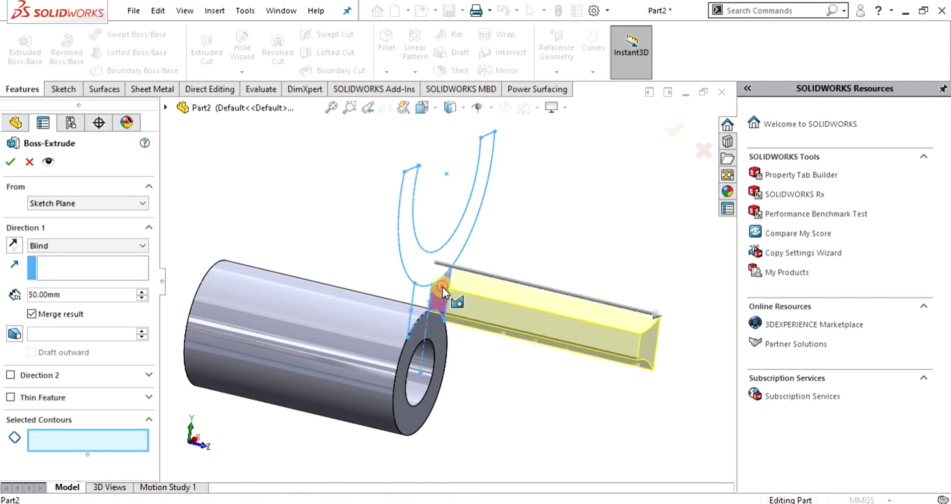
pyautogui.click(442, 287)
pyautogui.click(422, 297)
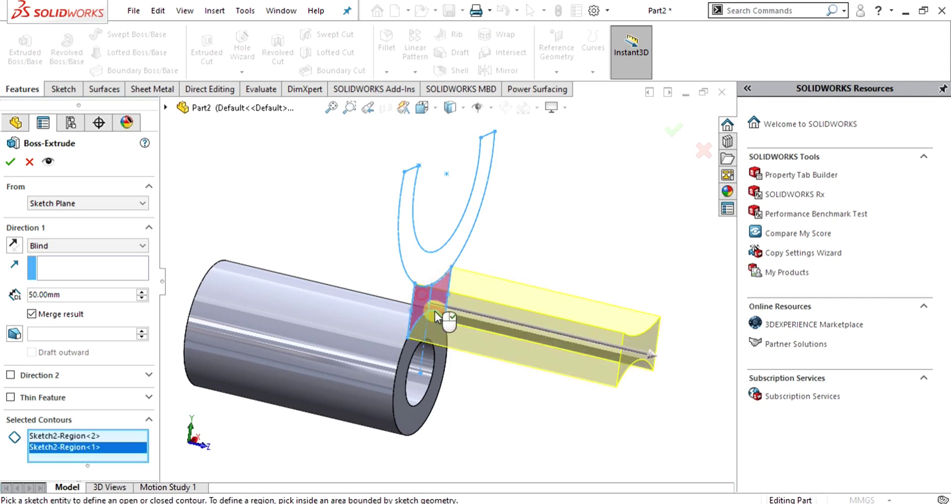
# Step: Set the web extrusion to start from an Offset of 6 mm
pyautogui.click(84, 196)
pyautogui.click(55, 239)
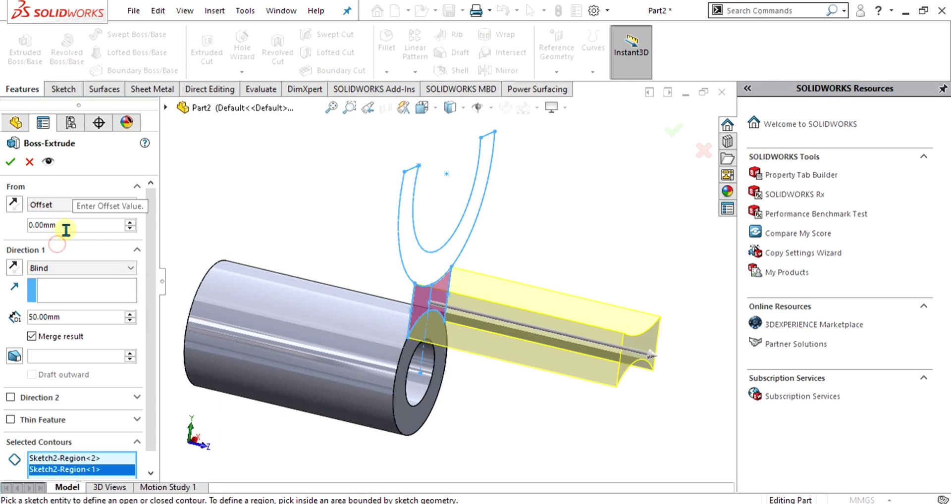
pyautogui.doubleClick(66, 230)
pyautogui.write('6')
pyautogui.press('Return')
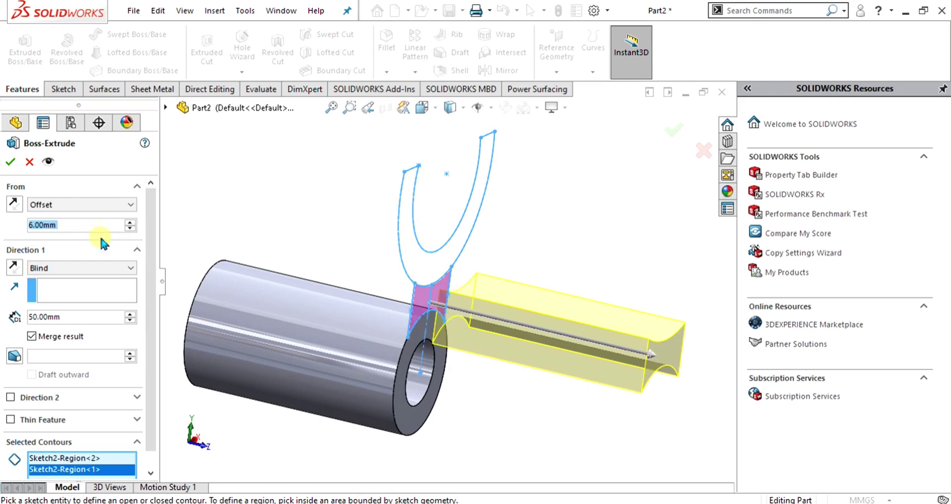
# Step: Check the web's position in the PDF drawing and reverse the start offset towards the cylinder, keeping the Blind end condition
pyautogui.click(600, 502)
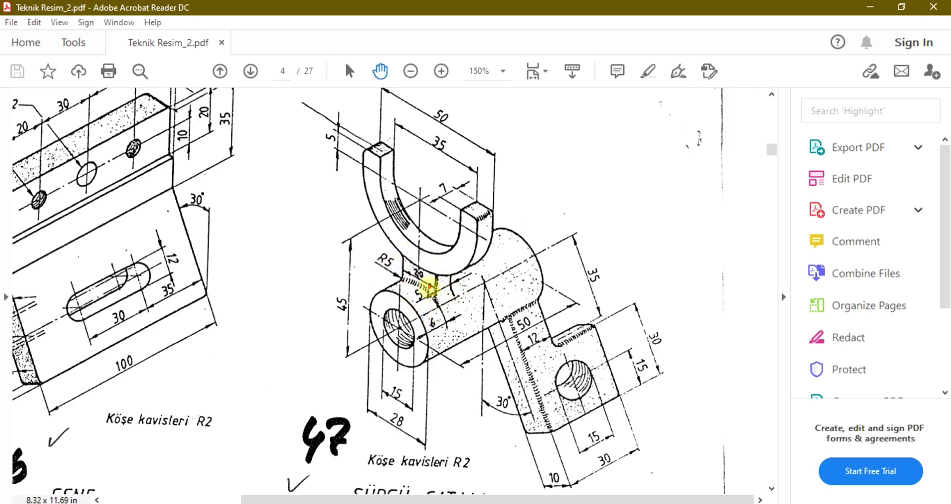
pyautogui.click(868, 7)
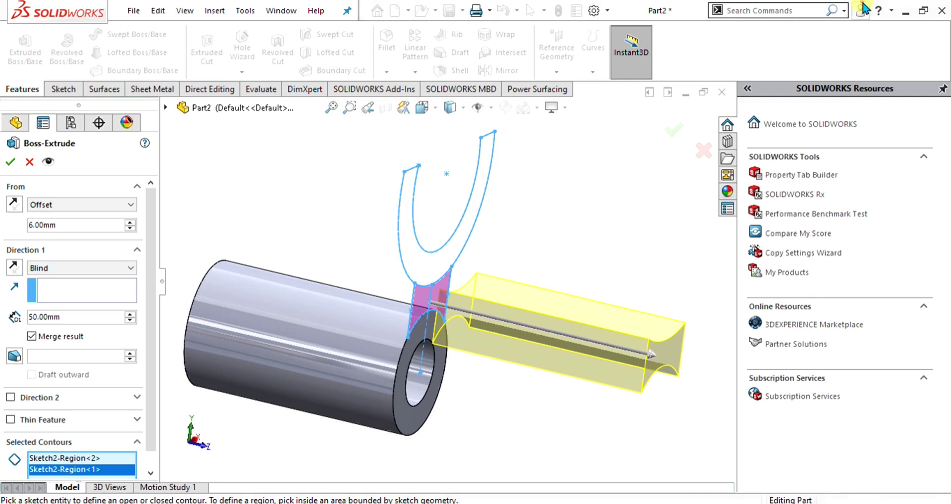
pyautogui.click(18, 205)
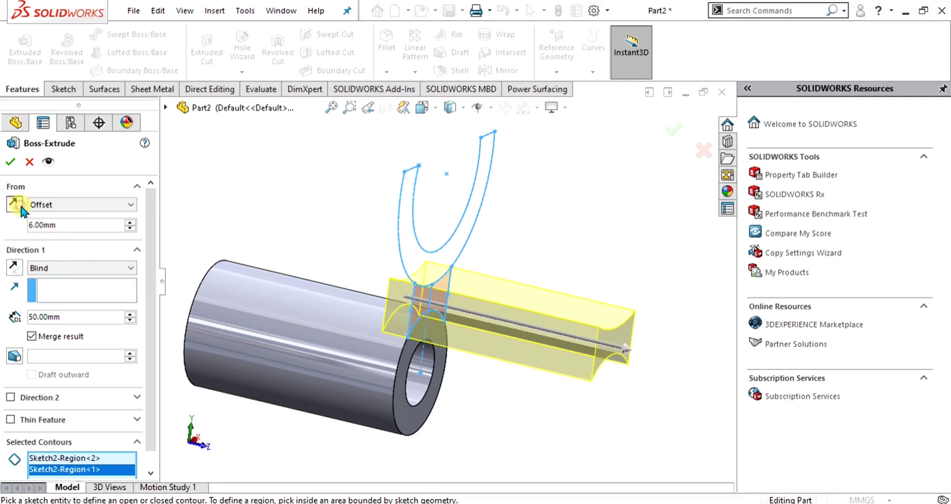
pyautogui.click(62, 268)
pyautogui.click(60, 272)
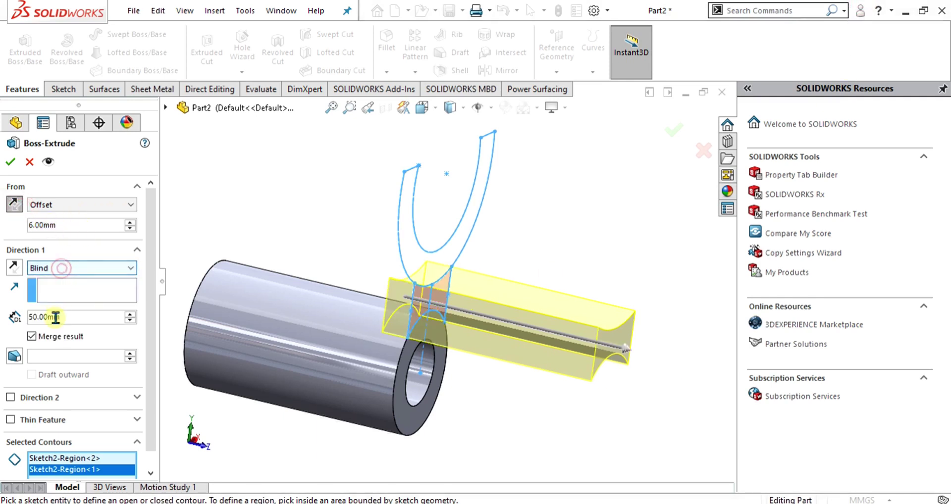
# Step: Set the web's extrusion depth to 5 mm, reverse its direction away from the cylinder's end face, and complete the boss
pyautogui.click(72, 315)
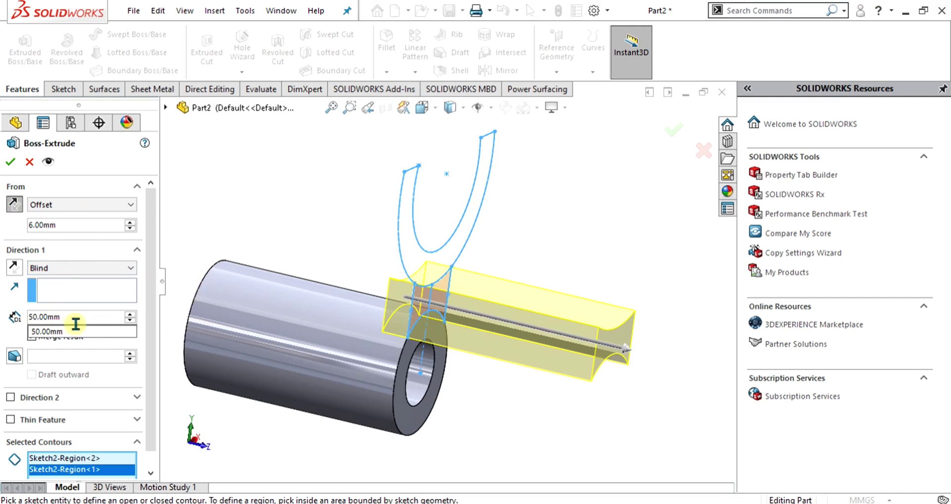
pyautogui.write('5')
pyautogui.press('Return')
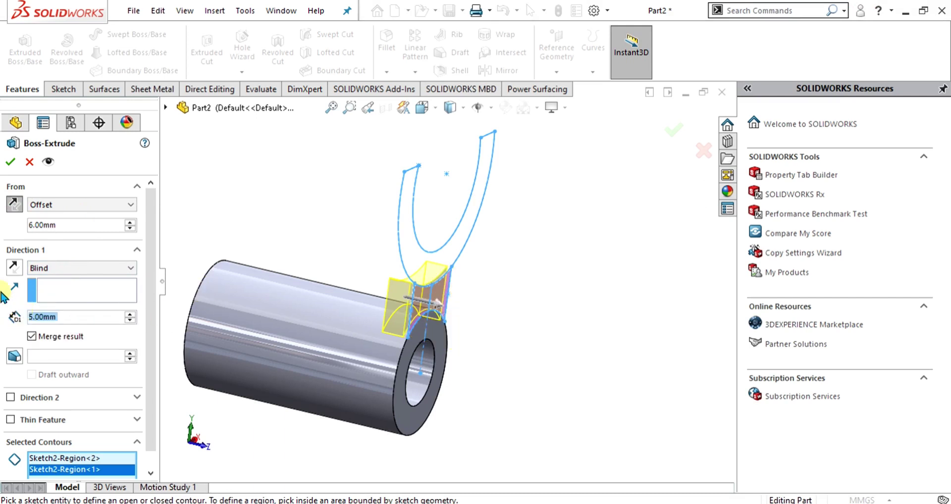
pyautogui.click(14, 271)
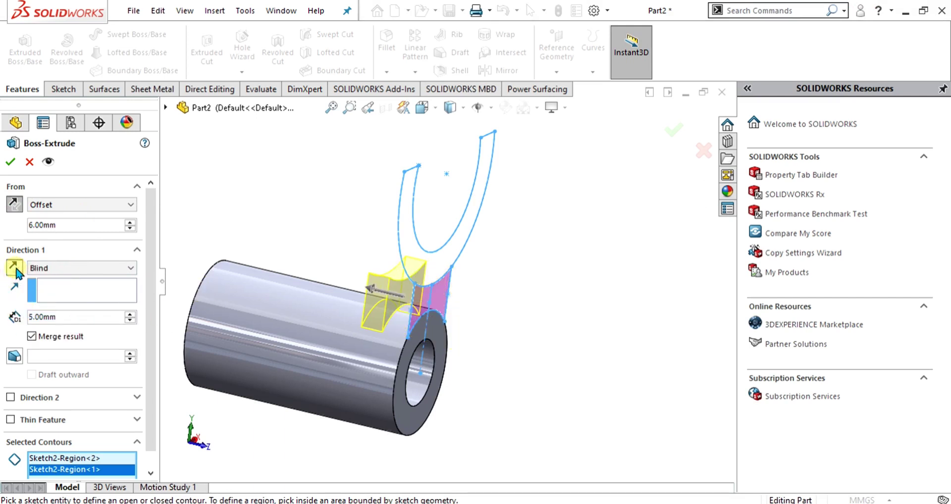
pyautogui.scroll(-3, 243, 361)
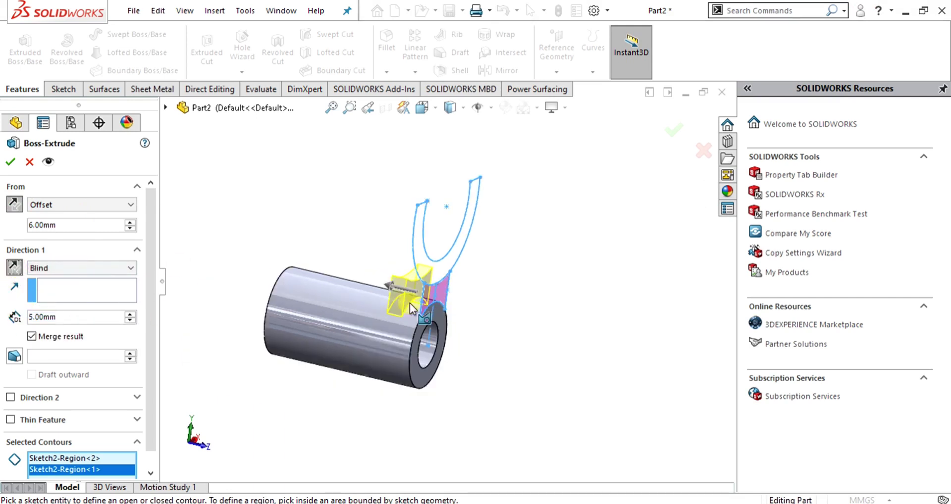
pyautogui.click(10, 162)
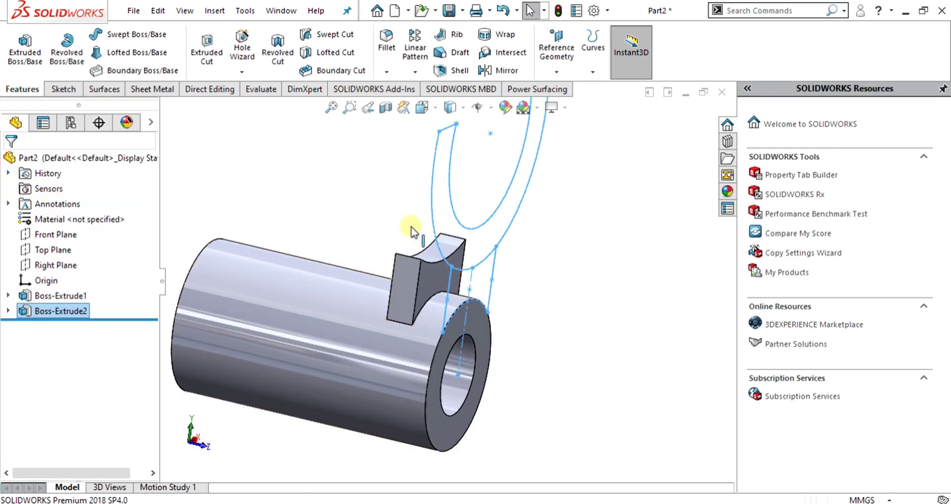
# Step: Create a reference plane midway between the front and back faces of the web
pyautogui.scroll(-3, 417, 313)
pyautogui.scroll(-3, 637, 324)
pyautogui.moveTo(637, 324)
pyautogui.mouseDown(button='middle')
pyautogui.moveTo(601, 335)
pyautogui.moveTo(398, 314)
pyautogui.moveTo(510, 322)
pyautogui.moveTo(361, 248)
pyautogui.mouseUp(button='middle')
pyautogui.click(429, 296)
pyautogui.click(362, 248)
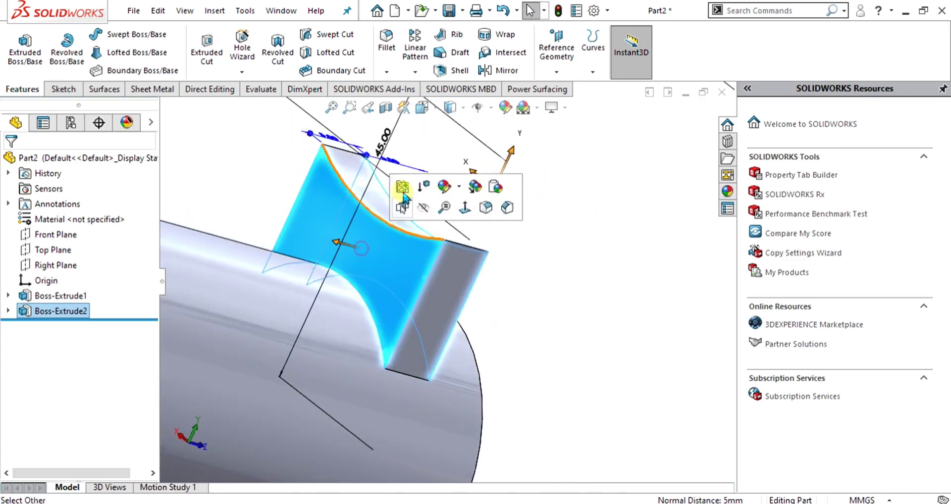
pyautogui.click(572, 68)
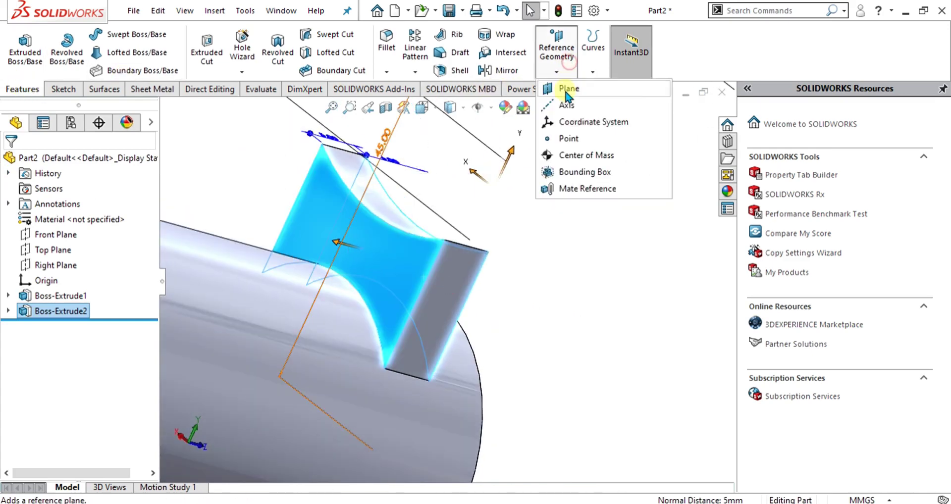
pyautogui.click(565, 91)
pyautogui.click(410, 269)
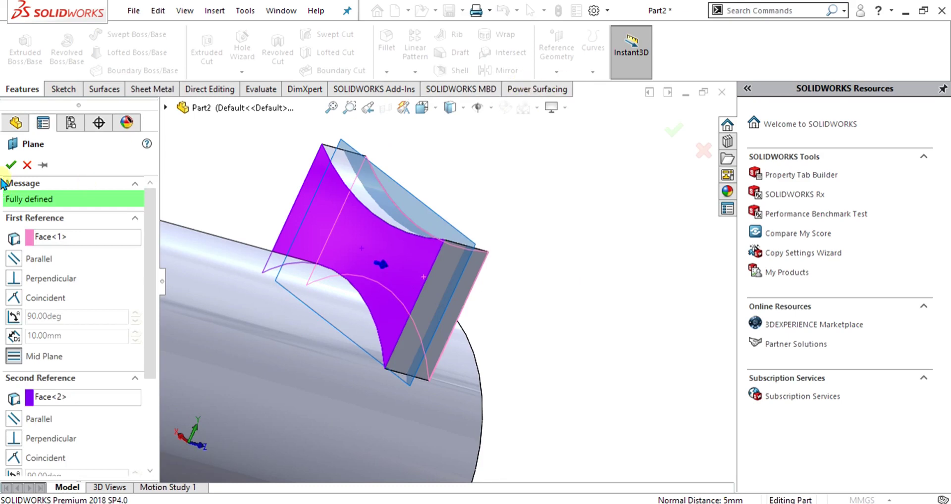
pyautogui.click(11, 165)
# Step: Expand the web's extrusion feature and show its fork sketch in the model
pyautogui.moveTo(653, 328); pyautogui.dragTo(545, 259, button='middle')
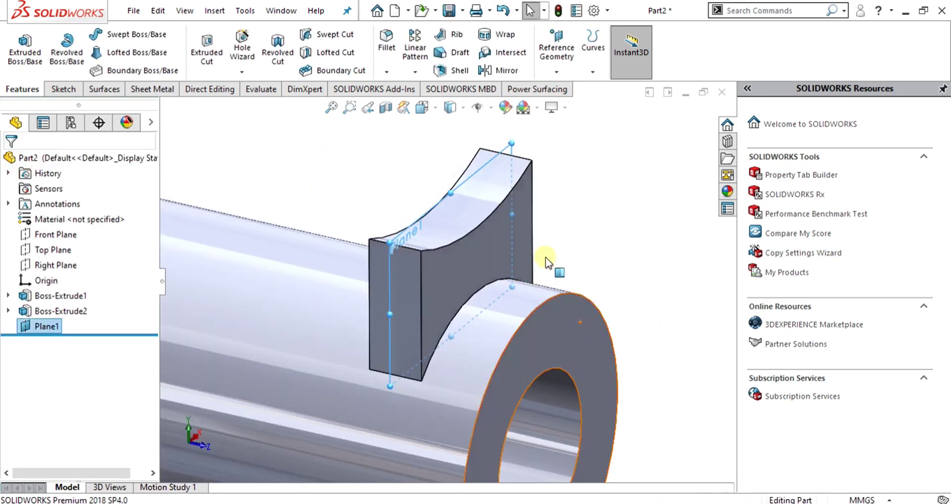
pyautogui.click(8, 311)
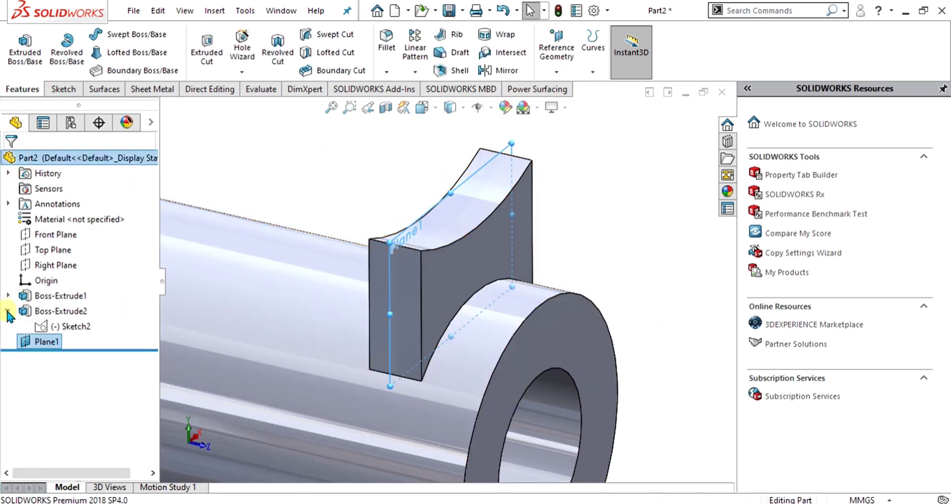
pyautogui.rightClick(76, 327)
pyautogui.click(88, 308)
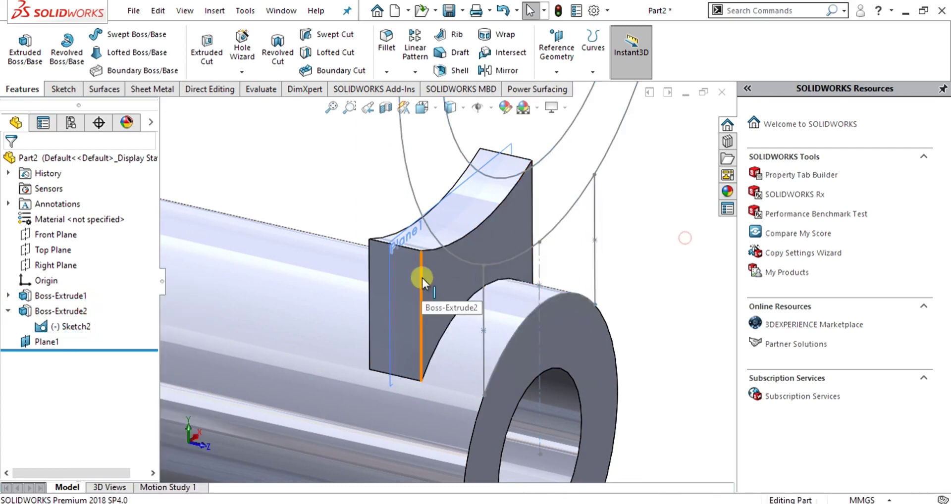
# Step: Sketch the fork profile on the web's mid-plane by converting the two arcs and both end lines, and exit the sketch
pyautogui.click(414, 230)
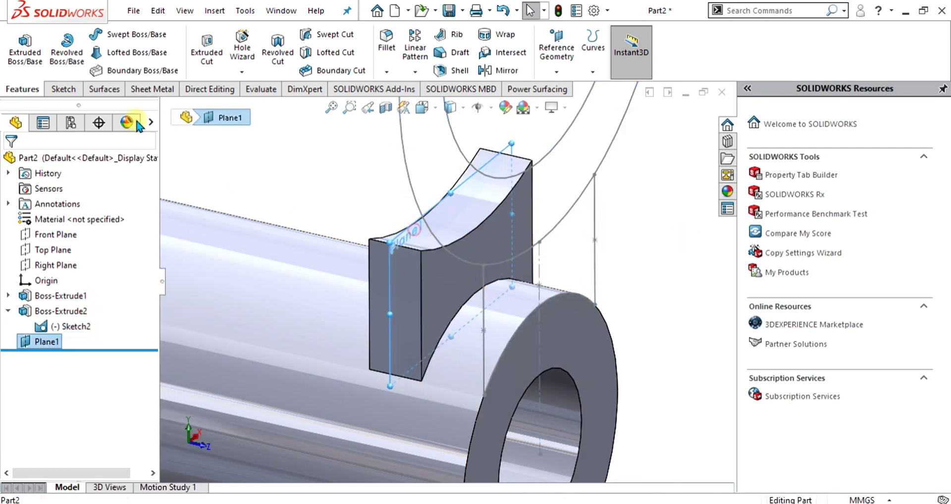
pyautogui.click(64, 89)
pyautogui.click(18, 47)
pyautogui.click(695, 50)
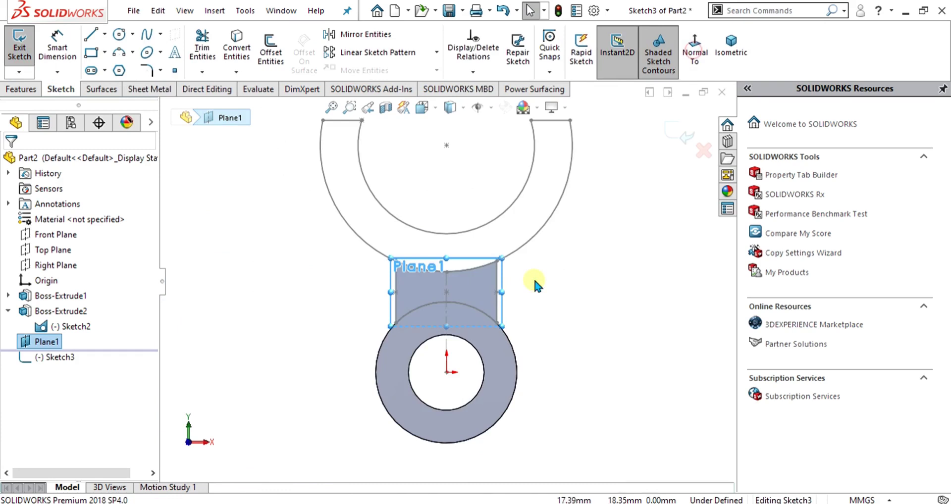
pyautogui.click(528, 218)
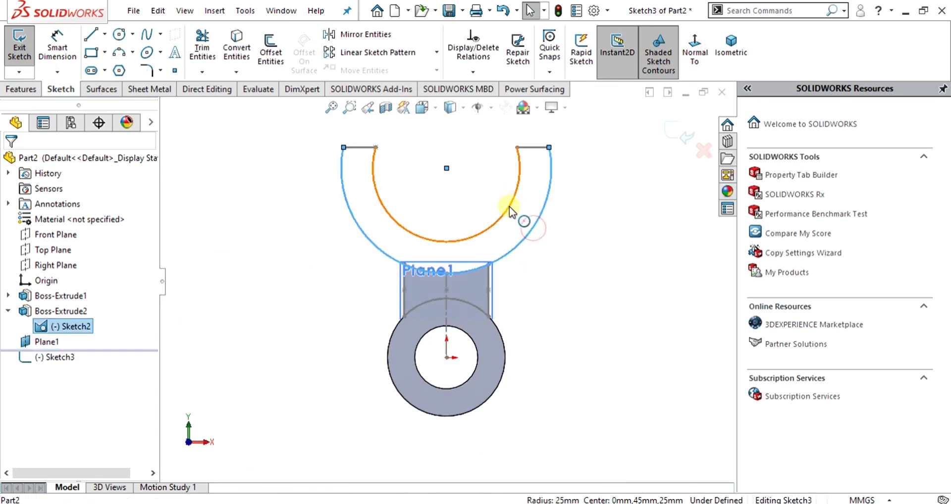
pyautogui.keyDown('ctrl'); pyautogui.click(510, 207); pyautogui.keyUp('ctrl')
pyautogui.keyDown('ctrl'); pyautogui.click(536, 147); pyautogui.keyUp('ctrl')
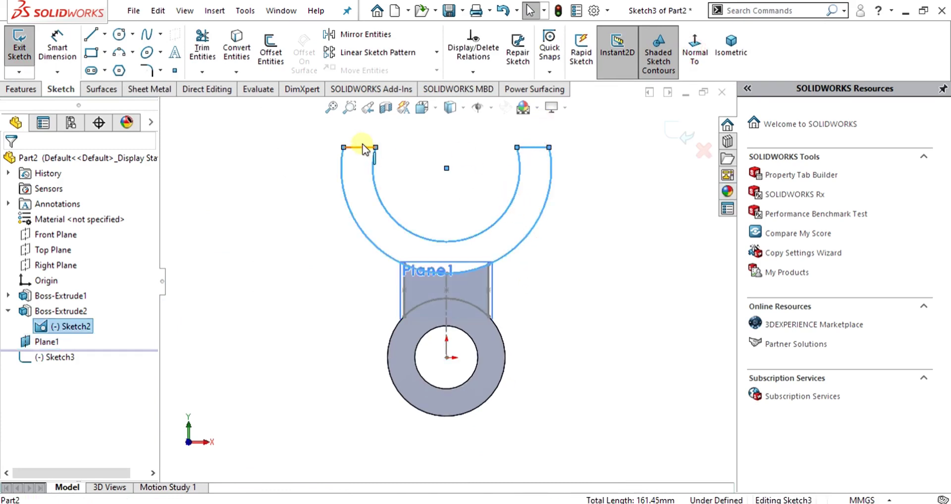
pyautogui.click(236, 45)
pyautogui.moveTo(559, 268); pyautogui.dragTo(476, 273, button='middle')
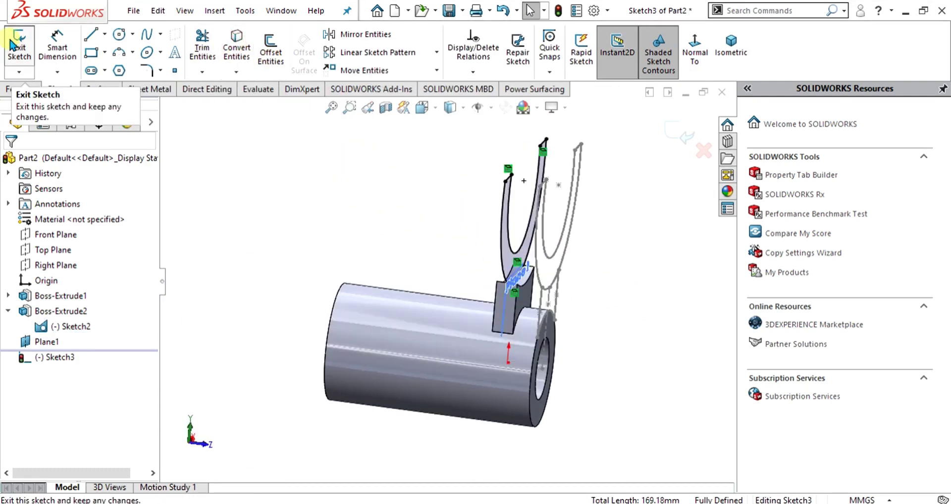
pyautogui.click(25, 54)
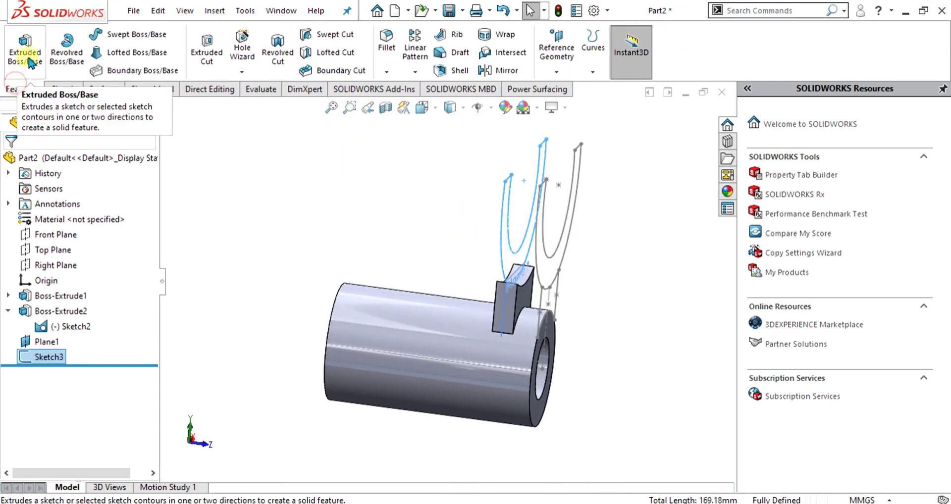
# Step: Extrude the converted fork profile 7 mm with the Mid Plane end condition
pyautogui.click(5, 33)
pyautogui.click(69, 244)
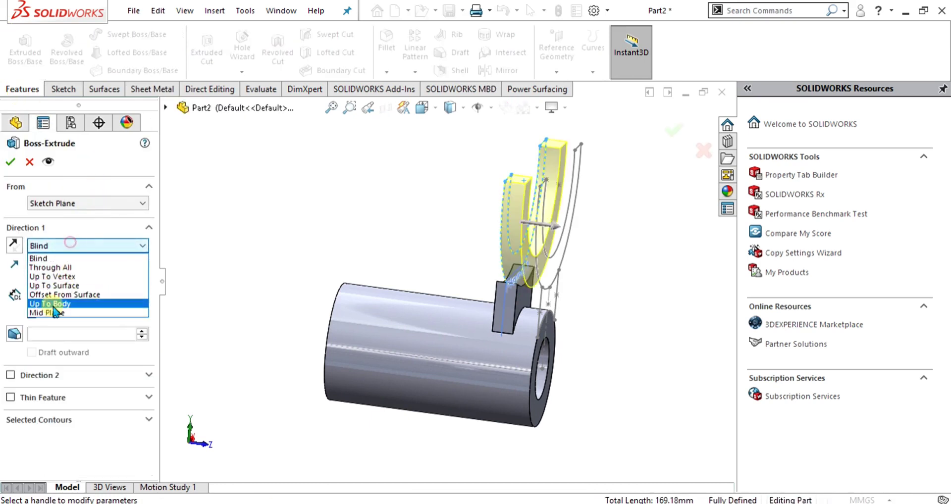
pyautogui.click(47, 306)
pyautogui.write('7')
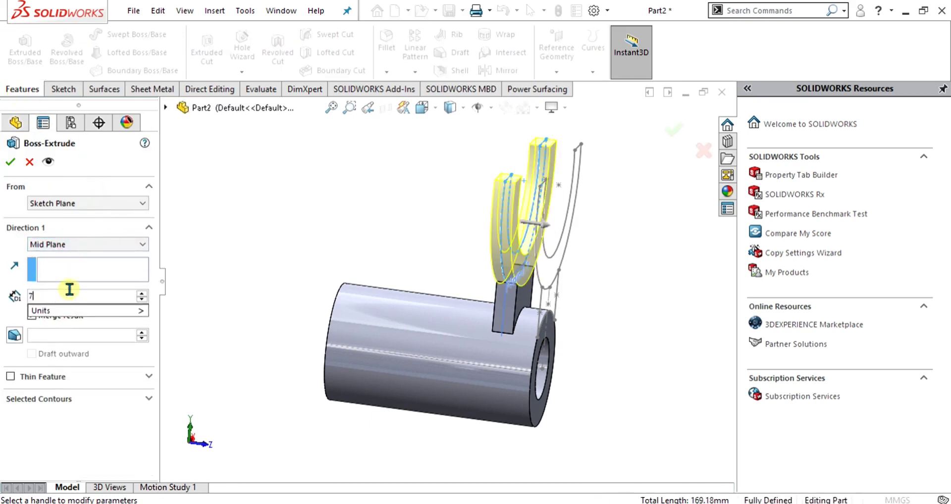
pyautogui.press('Return')
pyautogui.click(9, 161)
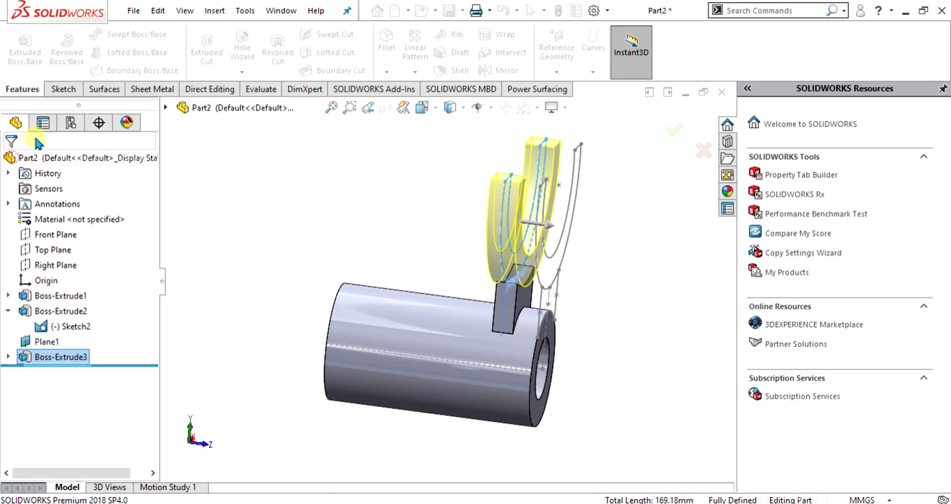
# Step: Inspect the extruded fork and check the fork and web thickness dimensions in the PDF drawing
pyautogui.moveTo(600, 290); pyautogui.dragTo(541, 152, button='middle')
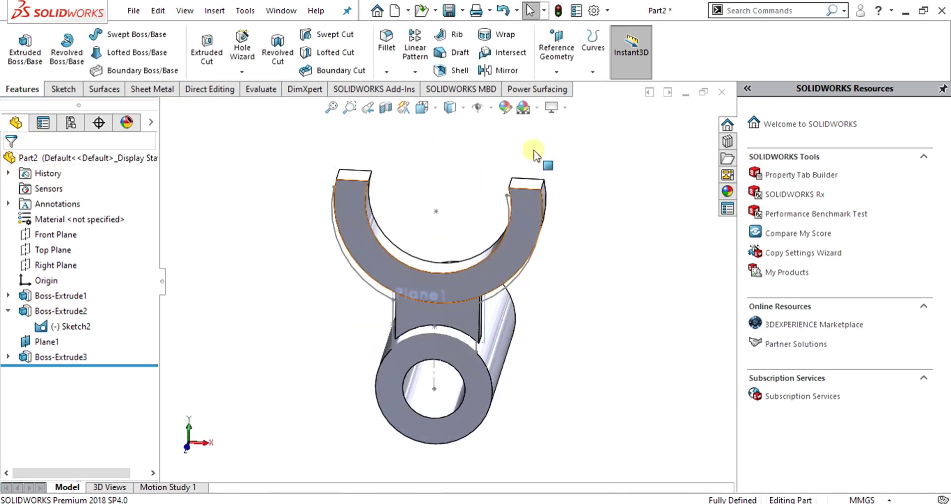
pyautogui.moveTo(488, 363); pyautogui.dragTo(529, 284, button='middle')
pyautogui.hotkey('alt', 'Tab')
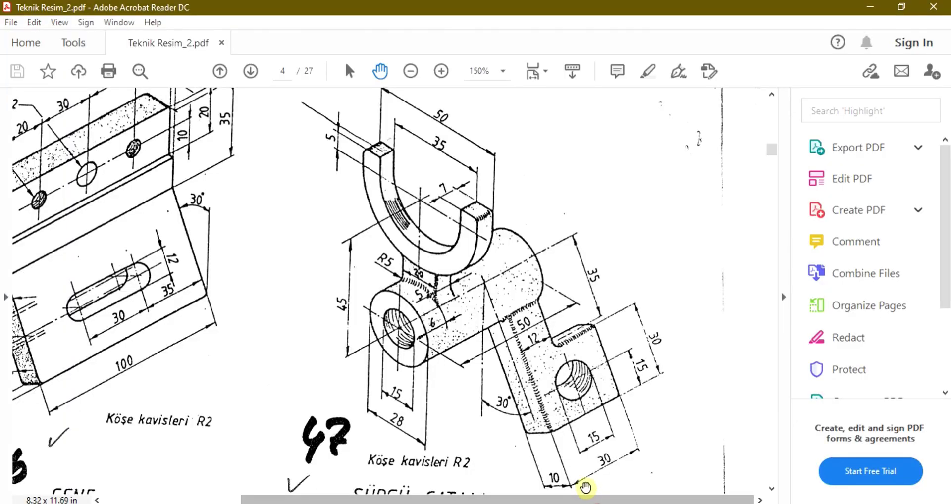
pyautogui.moveTo(463, 184)
pyautogui.mouseDown()
pyautogui.moveTo(441, 171)
pyautogui.moveTo(430, 216)
pyautogui.moveTo(454, 166)
pyautogui.mouseUp()
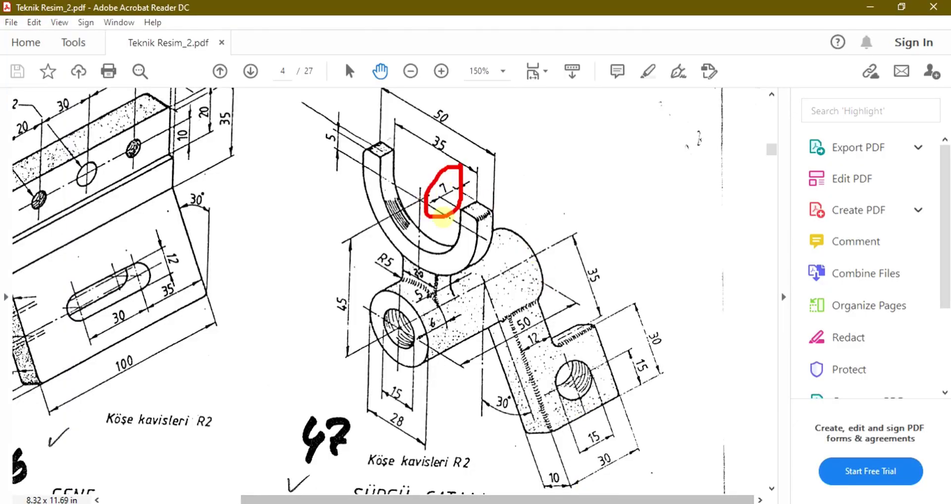
pyautogui.press('Escape')
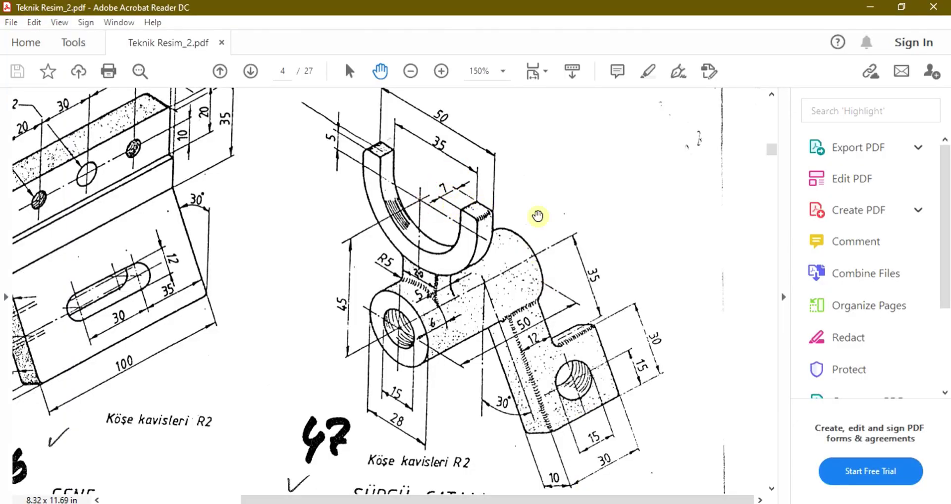
pyautogui.moveTo(455, 174)
pyautogui.mouseDown()
pyautogui.moveTo(433, 192)
pyautogui.moveTo(445, 204)
pyautogui.moveTo(448, 166)
pyautogui.mouseUp()
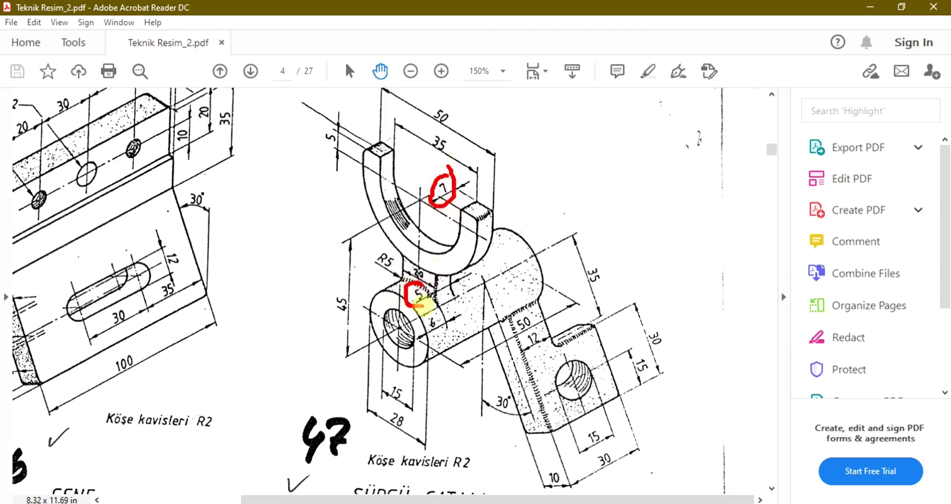
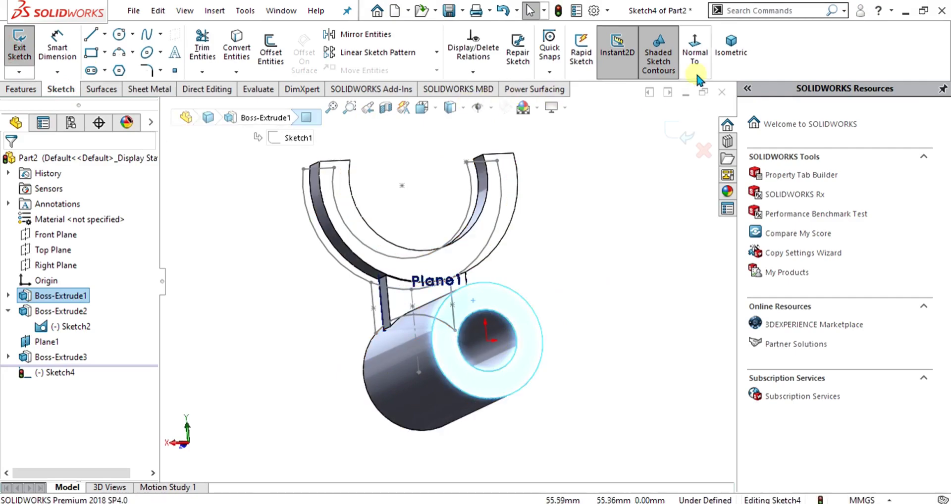
# Step: Check the slanted arm in the PDF drawing and sketch a vertical centerline about 41 mm long downward from the cylinder's center
pyautogui.moveTo(598, 503)
pyautogui.click(597, 464)
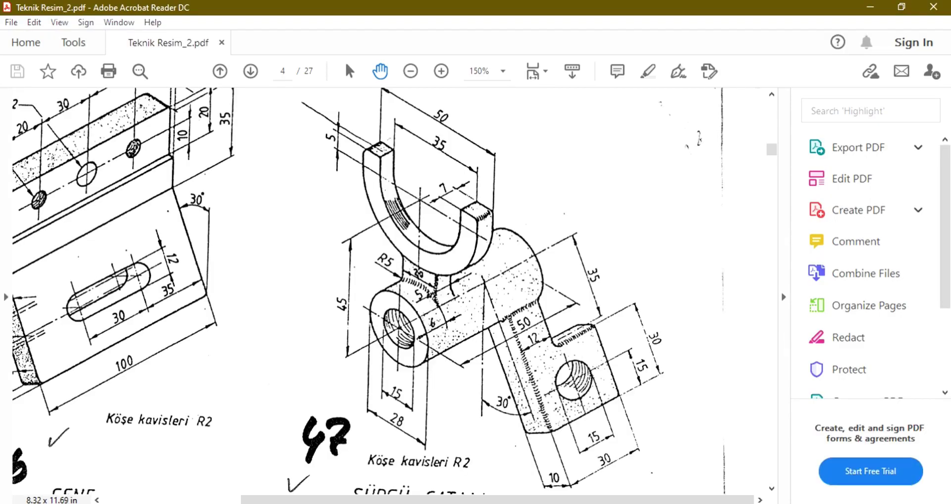
pyautogui.hotkey('alt', 'Tab')
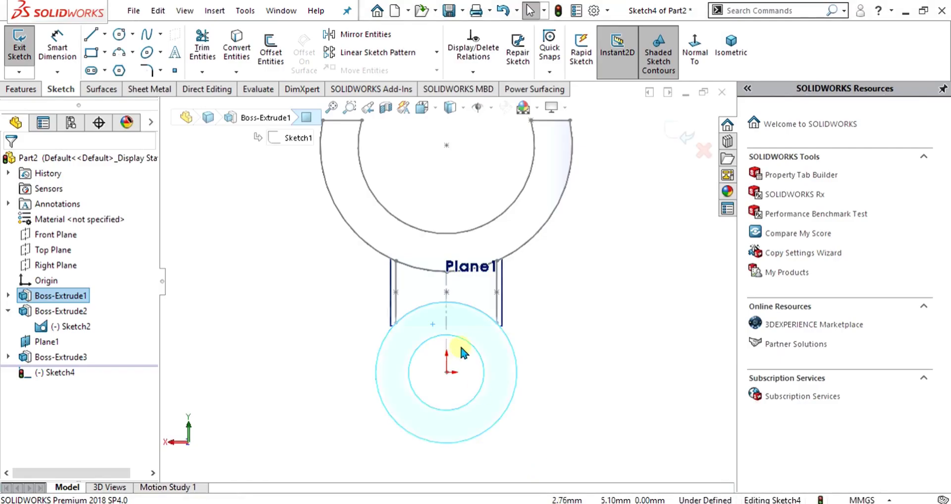
pyautogui.click(104, 34)
pyautogui.click(119, 70)
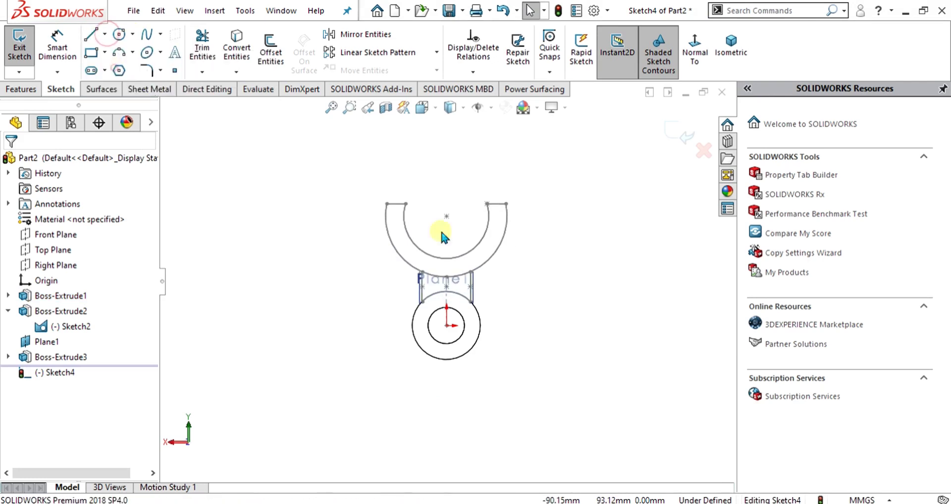
pyautogui.click(447, 326)
pyautogui.click(447, 426)
pyautogui.press('Escape')
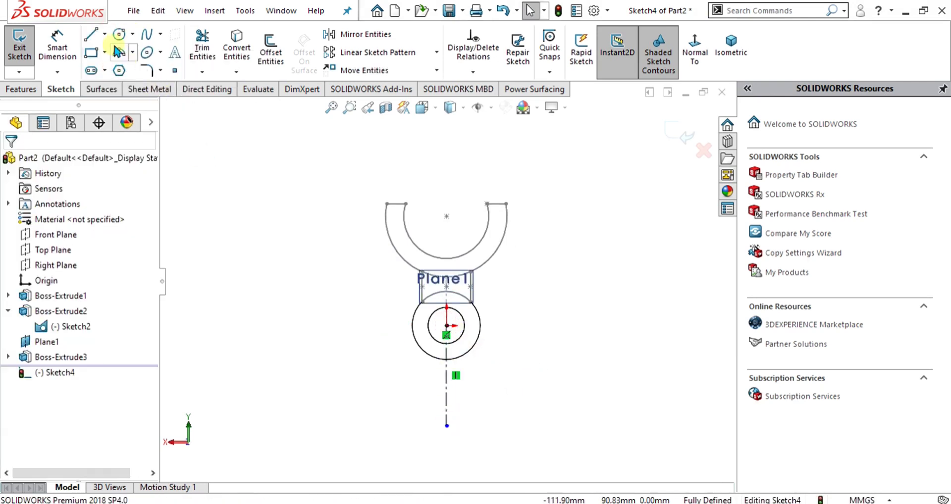
# Step: Sketch a second centerline from the cylinder's center, slanting down and to the left of the vertical one
pyautogui.click(104, 33)
pyautogui.click(119, 69)
pyautogui.click(447, 325)
pyautogui.click(350, 448)
# Step: Dimension the angle between the vertical and slanted centerlines, entering 60° and correcting it to 30°
pyautogui.click(62, 53)
pyautogui.scroll(-4, 458, 369)
pyautogui.click(440, 394)
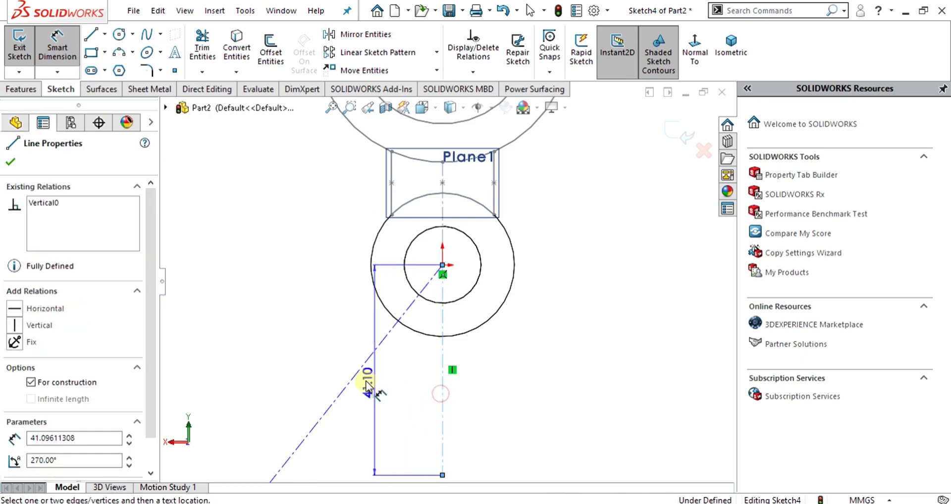
pyautogui.click(356, 373)
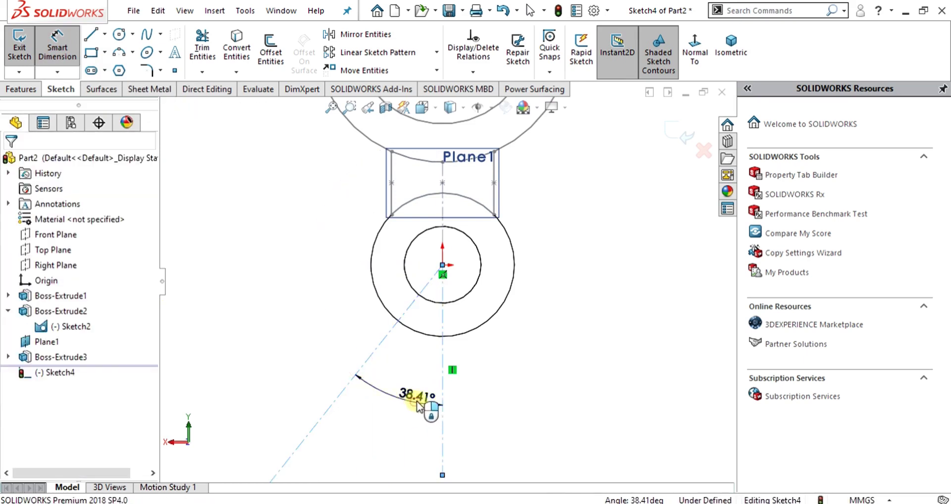
pyautogui.click(418, 406)
pyautogui.write('60')
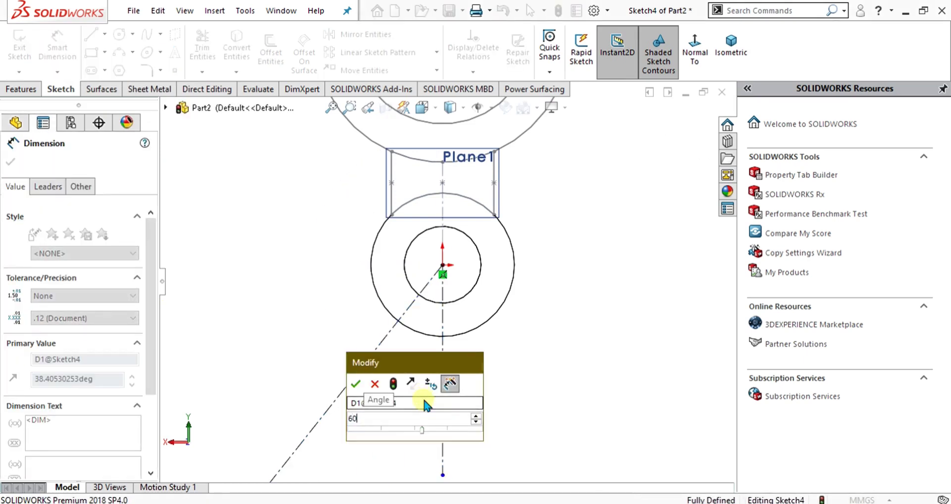
pyautogui.press('Return')
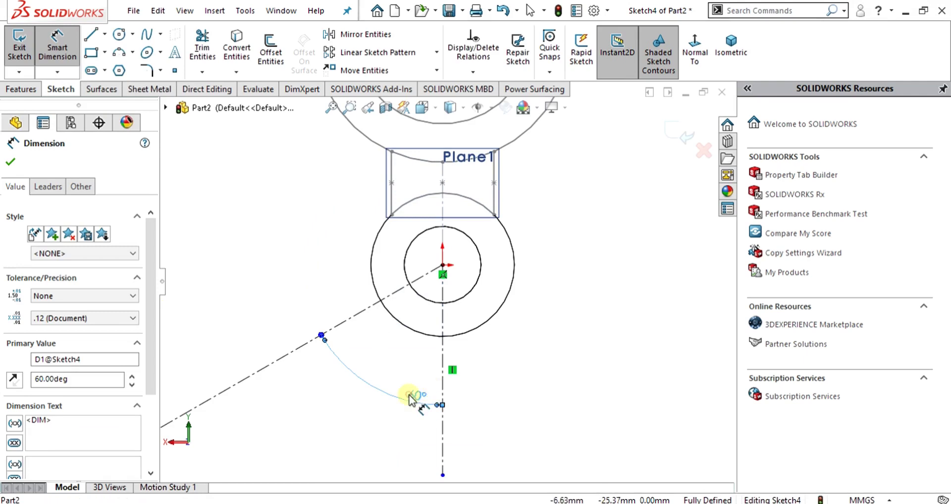
pyautogui.click(412, 396)
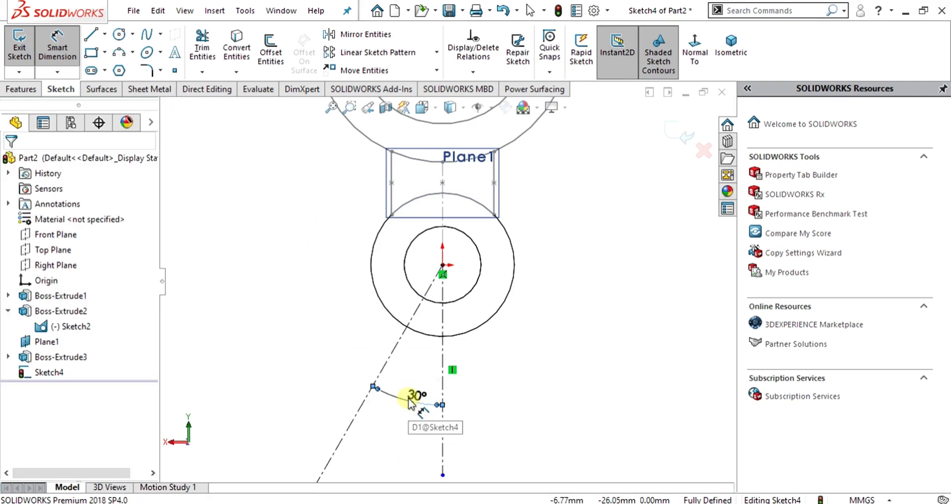
# Step: Check the slanted arm's length dimensions in the PDF drawing
pyautogui.press('Escape')
pyautogui.press('f')
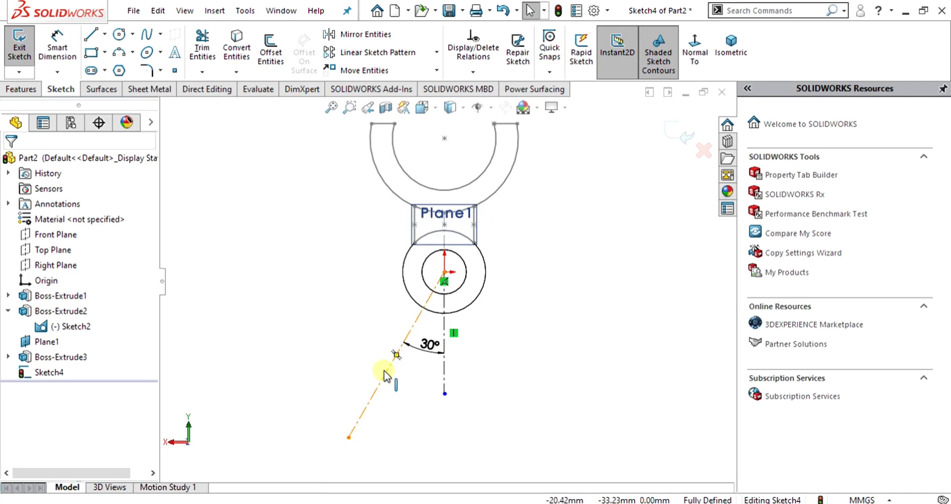
pyautogui.moveTo(597, 503)
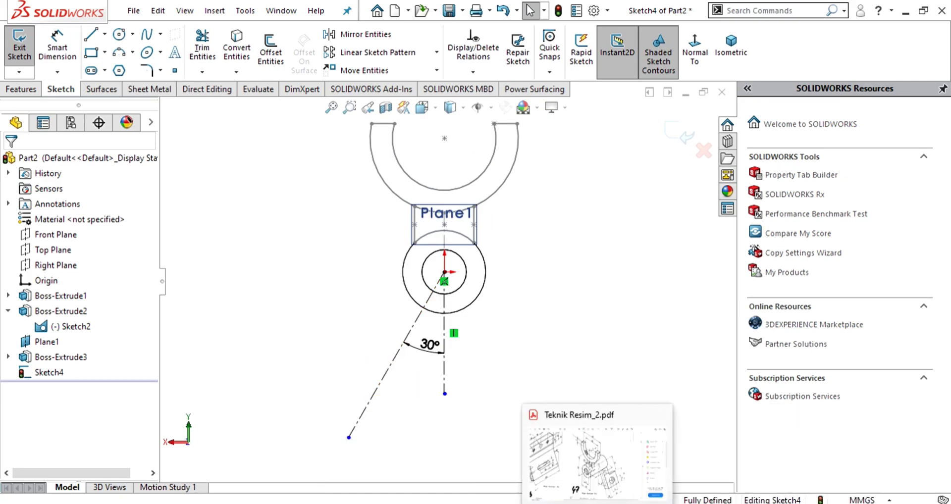
pyautogui.click(597, 461)
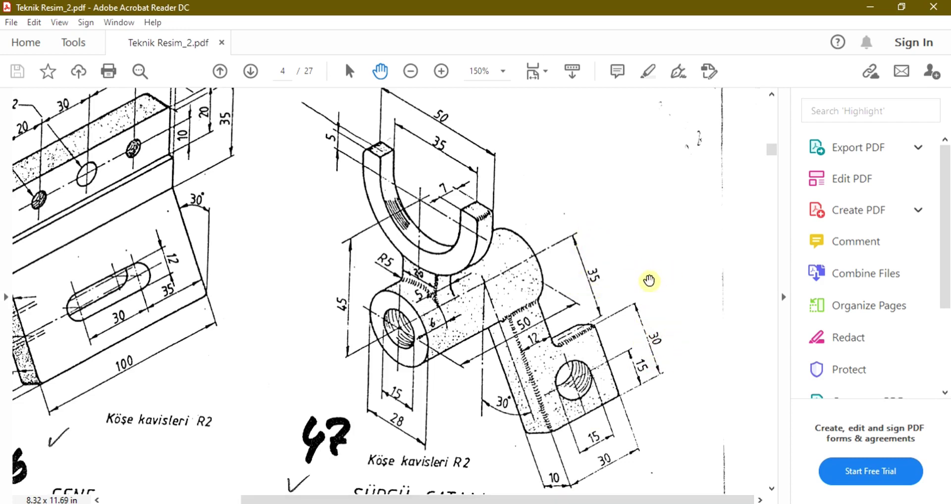
pyautogui.click(870, 6)
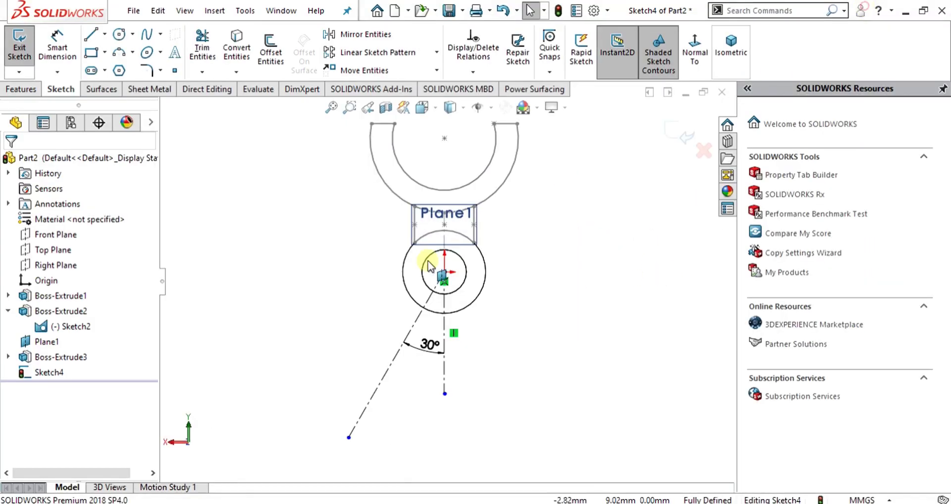
pyautogui.click(57, 48)
pyautogui.click(372, 375)
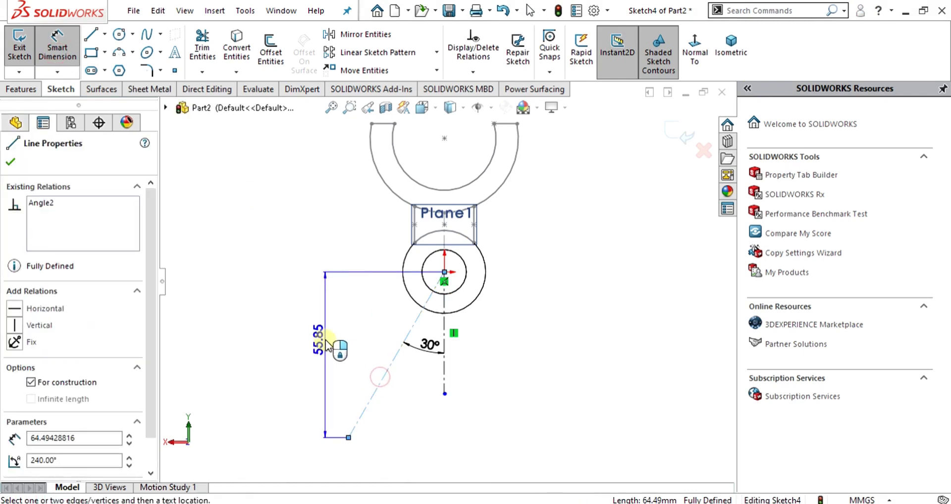
pyautogui.click(327, 342)
pyautogui.press('Return')
pyautogui.press('Escape')
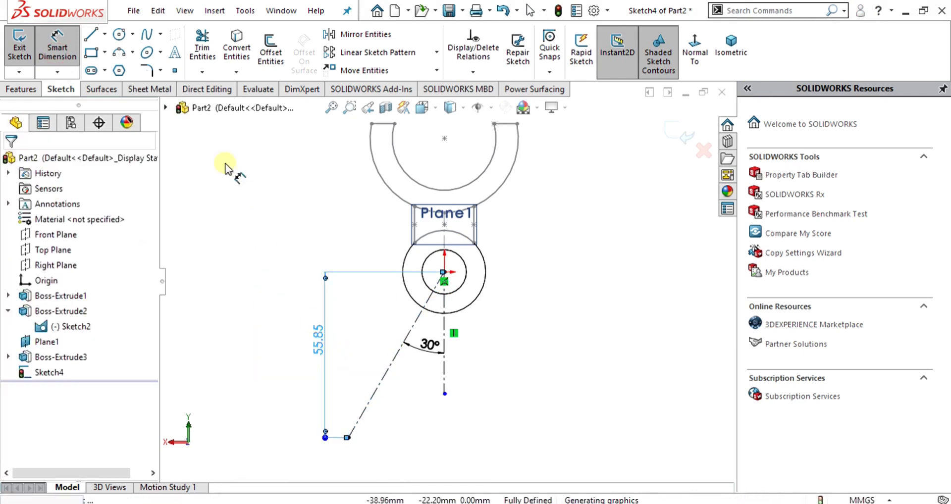
pyautogui.click(55, 45)
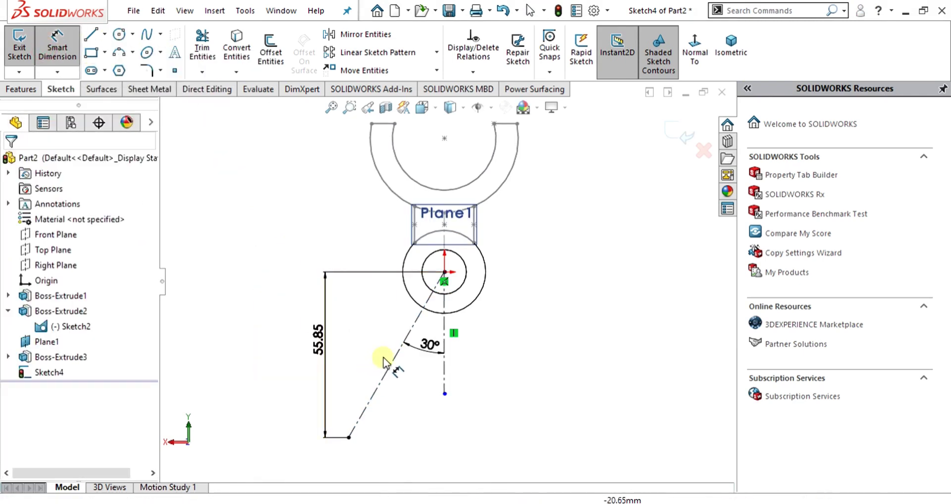
pyautogui.hotkey('ctrl', 'z')
# Step: Dimension the slanted centerline along its own direction as 65 mm and finish the sketch
pyautogui.click(56, 44)
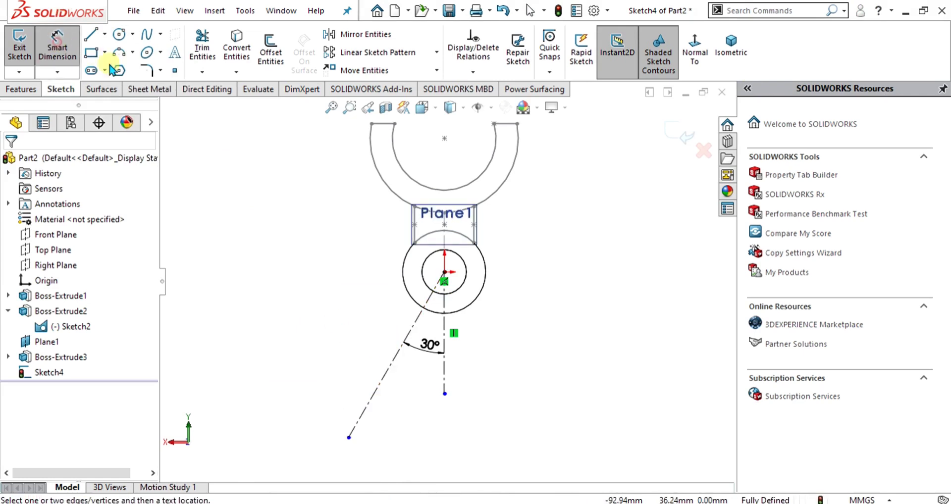
pyautogui.click(389, 382)
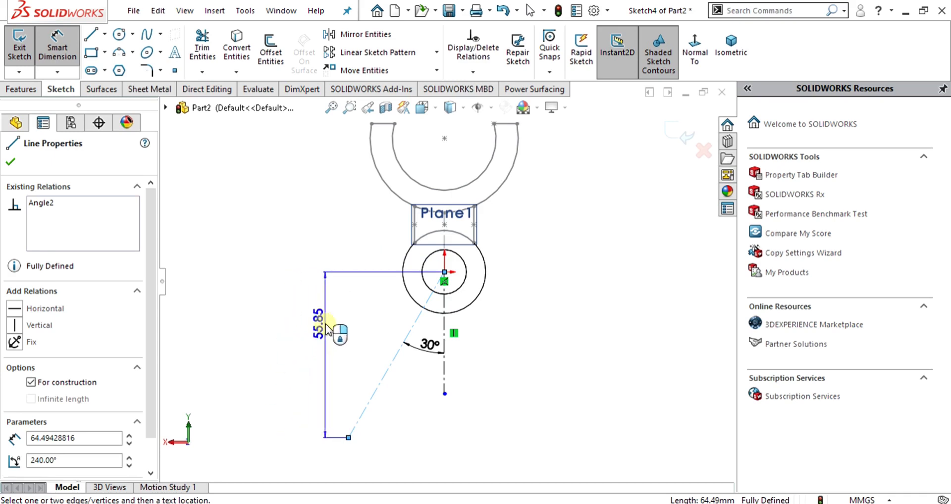
pyautogui.click(378, 317)
pyautogui.write('65')
pyautogui.press('Return')
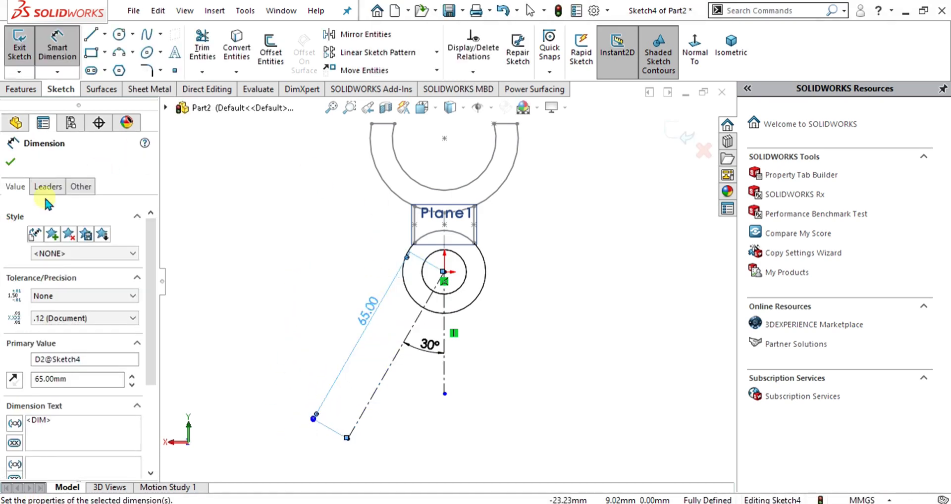
pyautogui.click(10, 162)
# Step: Create a reference plane through the slanted centerline's free endpoint, perpendicular to that centerline
pyautogui.moveTo(535, 314)
pyautogui.mouseDown(button='middle')
pyautogui.moveTo(637, 354)
pyautogui.moveTo(595, 351)
pyautogui.moveTo(545, 427)
pyautogui.moveTo(632, 395)
pyautogui.moveTo(542, 403)
pyautogui.moveTo(577, 325)
pyautogui.mouseUp(button='middle')
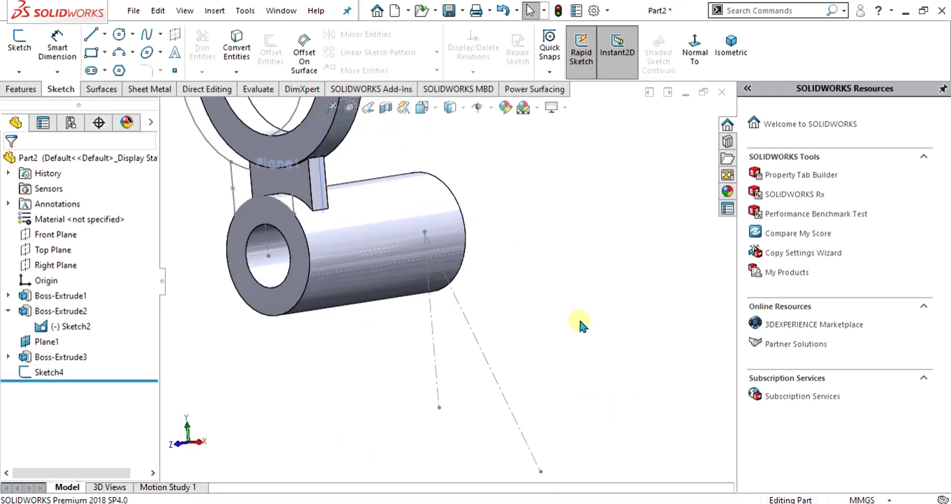
pyautogui.moveTo(483, 289); pyautogui.dragTo(495, 283, button='middle')
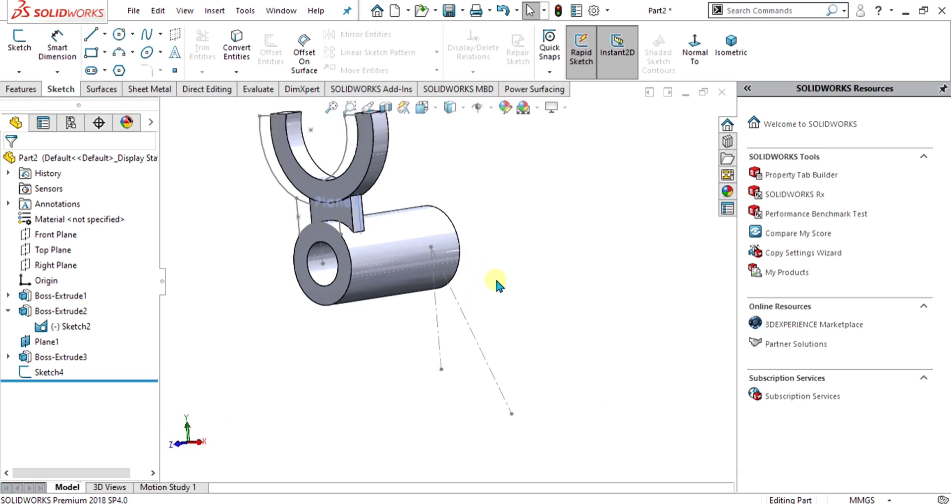
pyautogui.click(17, 91)
pyautogui.click(556, 72)
pyautogui.click(565, 89)
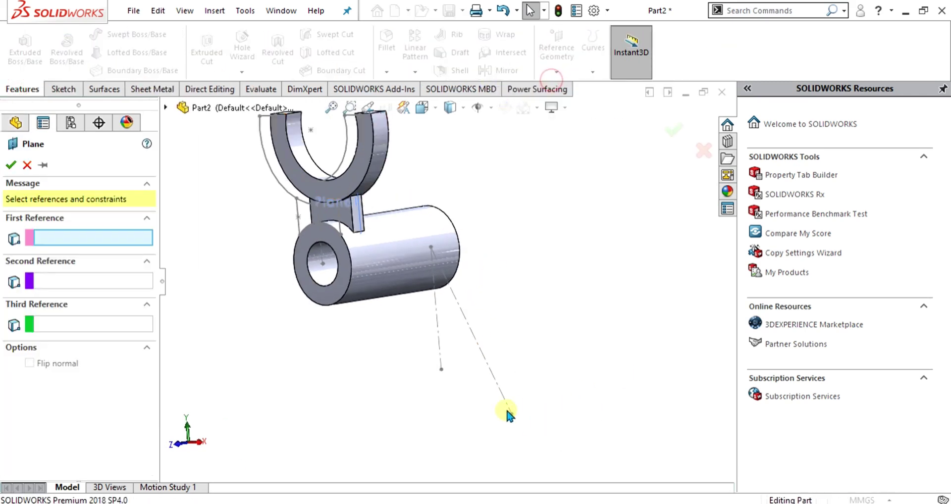
pyautogui.click(510, 414)
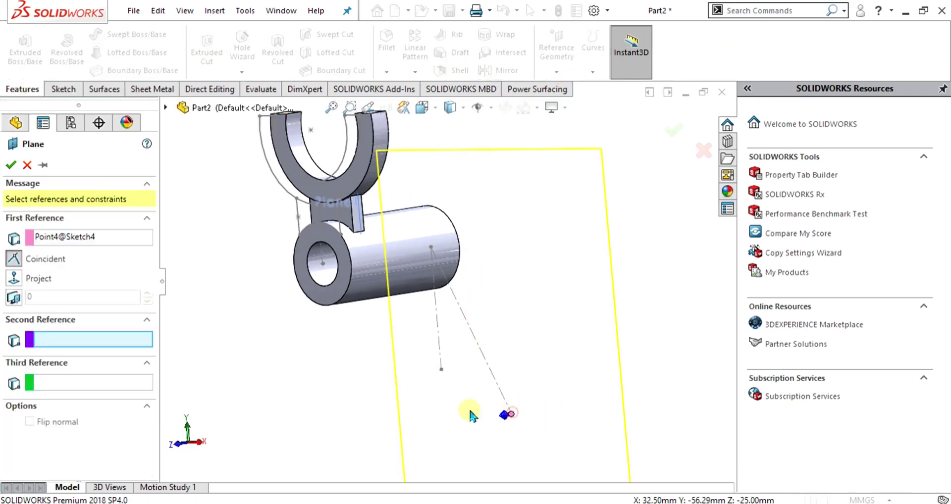
pyautogui.click(495, 373)
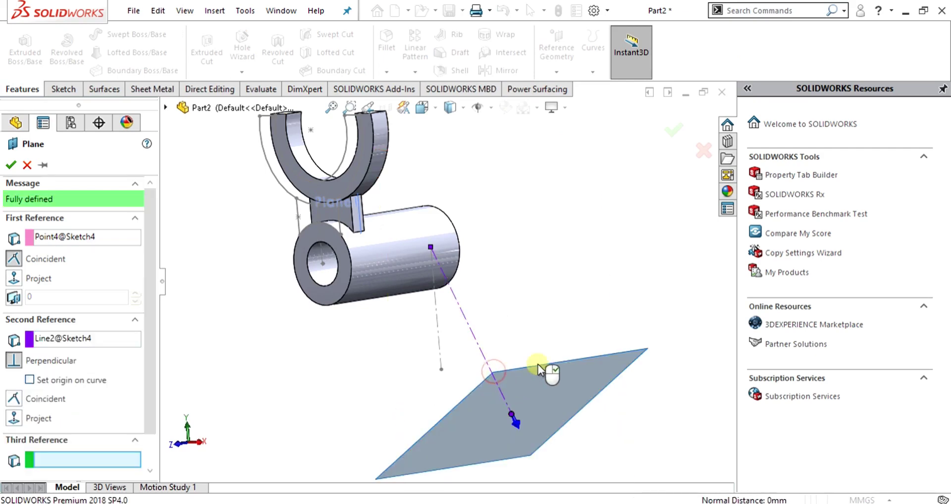
pyautogui.scroll(2, 550, 387)
pyautogui.scroll(-2, 503, 375)
pyautogui.moveTo(504, 375); pyautogui.dragTo(406, 303, button='middle')
pyautogui.click(11, 166)
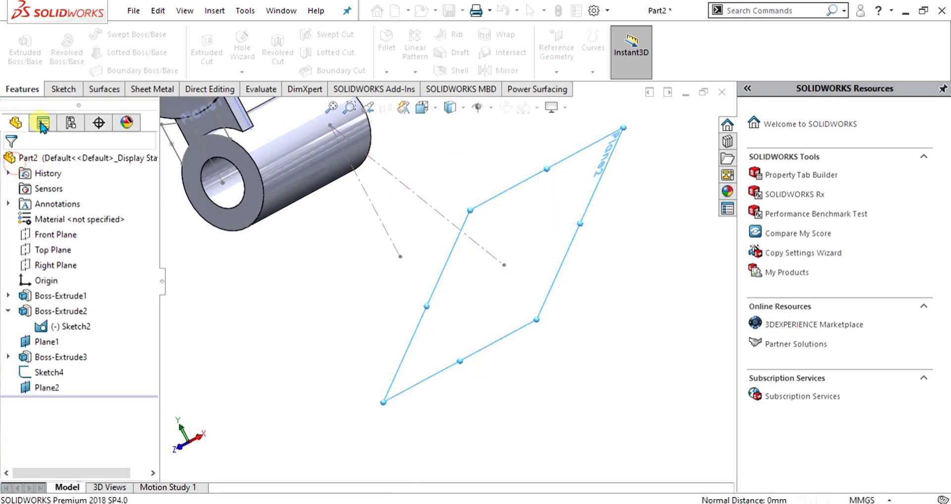
# Step: Start a sketch on the new plane in a face-on view and check the arm's section dimensions in the PDF drawing
pyautogui.click(62, 88)
pyautogui.click(17, 42)
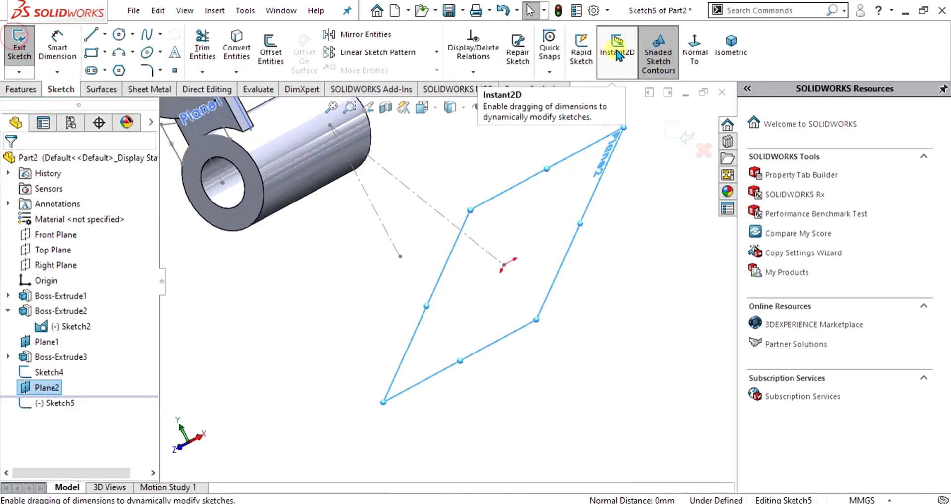
pyautogui.click(695, 50)
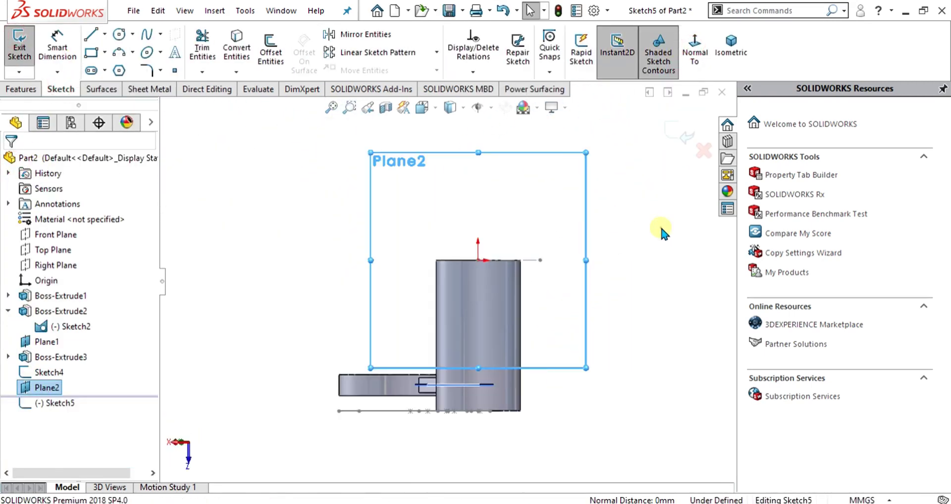
pyautogui.moveTo(573, 499)
pyautogui.click(544, 480)
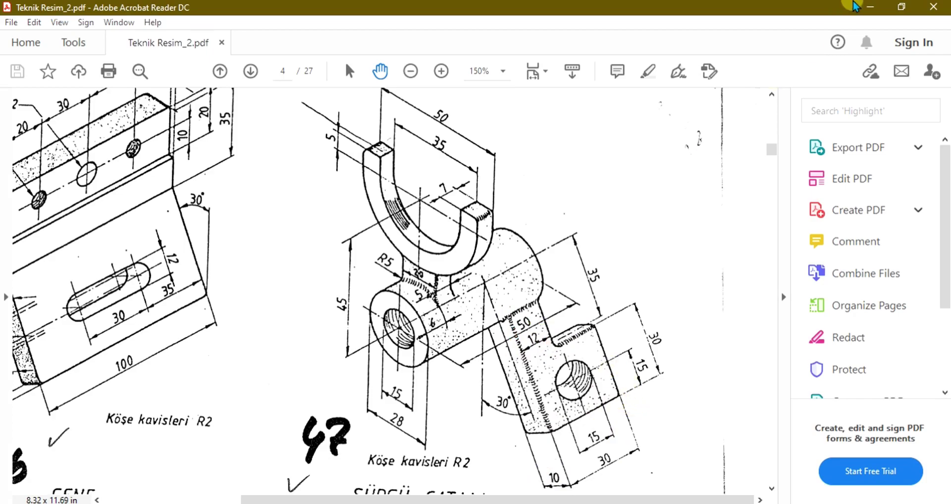
pyautogui.click(870, 7)
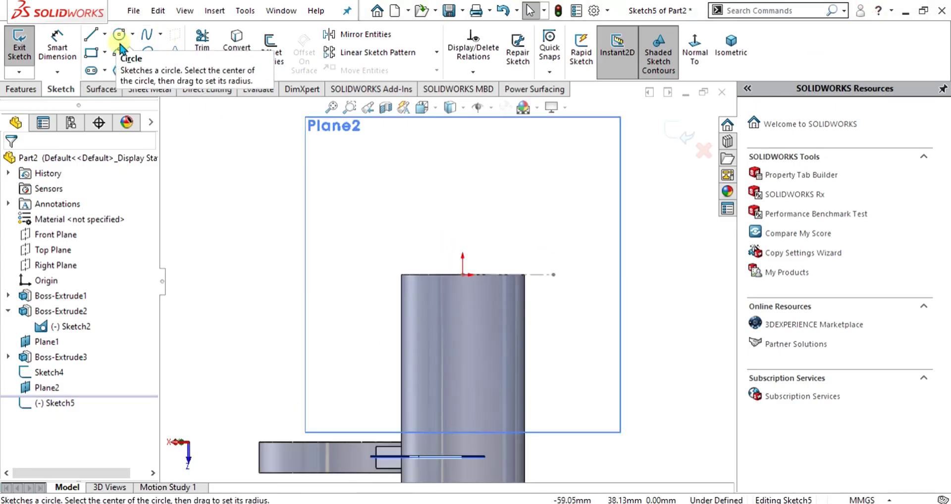
# Step: Sketch a rectangle about 13 mm wide just below the sketch origin and set its height to 12 mm
pyautogui.click(92, 52)
pyautogui.moveTo(436, 294); pyautogui.dragTo(496, 356)
pyautogui.click(58, 44)
pyautogui.click(438, 322)
pyautogui.click(367, 323)
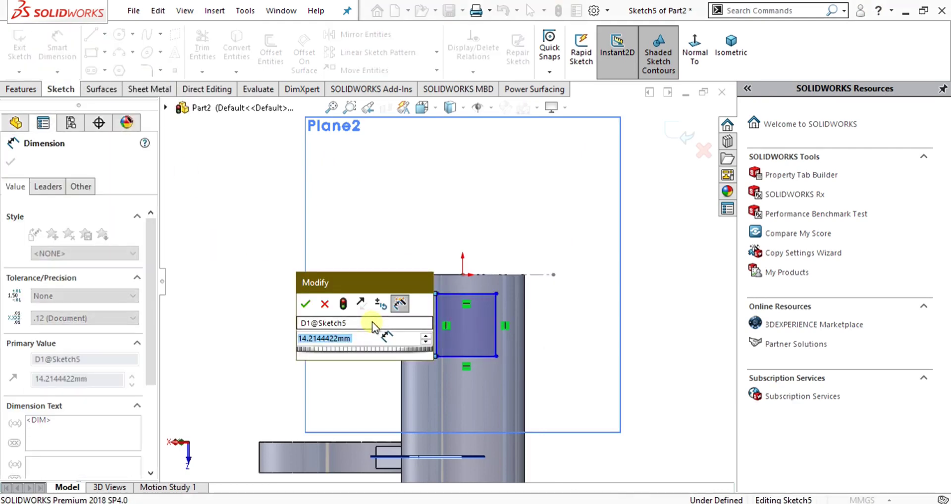
pyautogui.write('12')
pyautogui.press('Return')
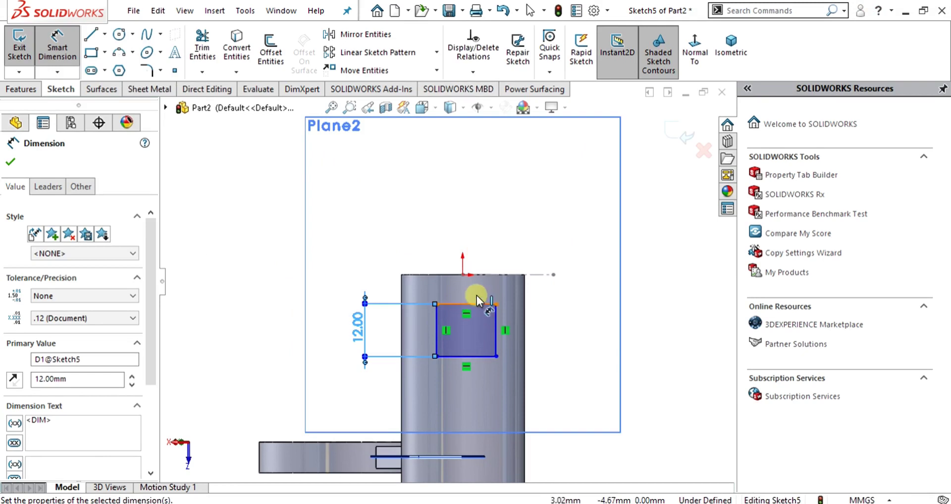
# Step: Dimension the rectangle's upper edge and set its width to 10 mm
pyautogui.click(475, 299)
pyautogui.click(480, 222)
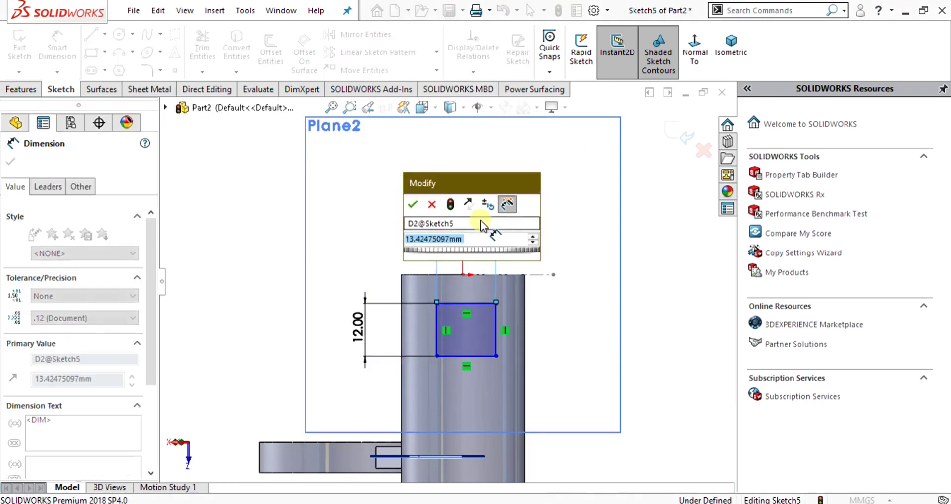
pyautogui.press('BackSpace')
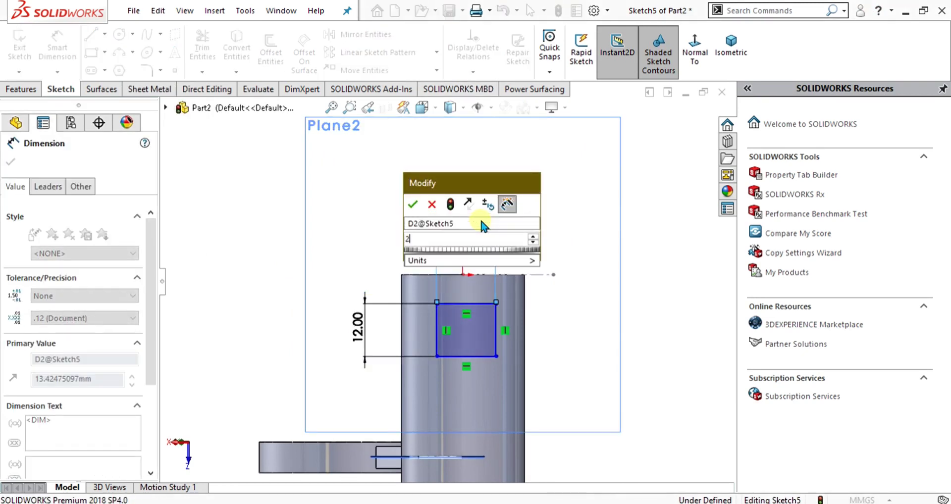
pyautogui.press('Escape')
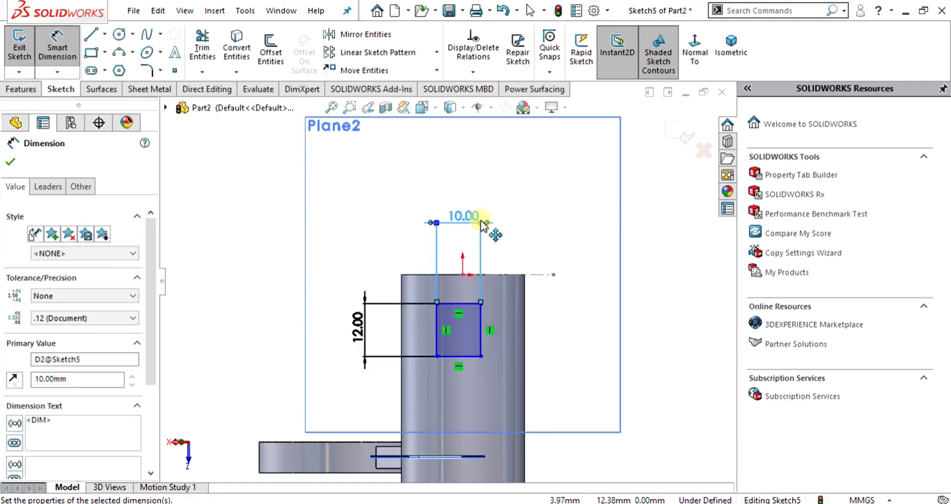
pyautogui.press('Escape')
pyautogui.scroll(-3, 516, 276)
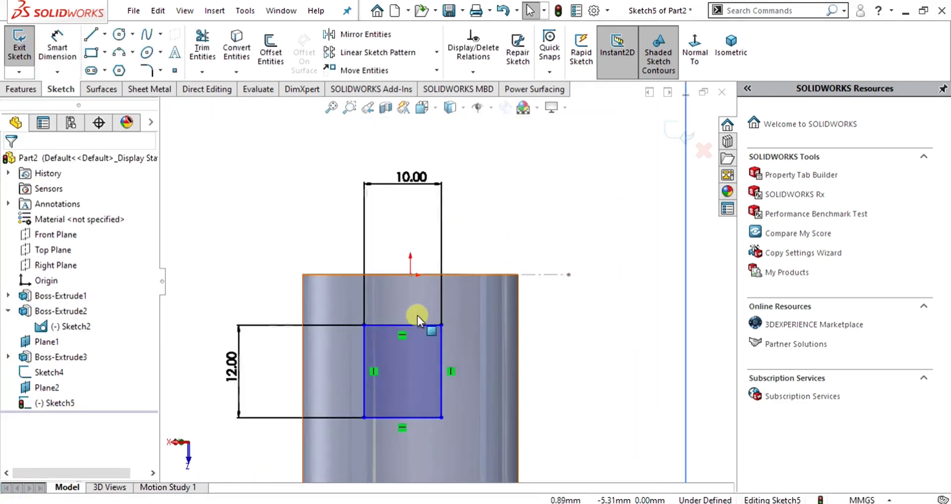
pyautogui.click(410, 325)
pyautogui.rightClick(411, 326)
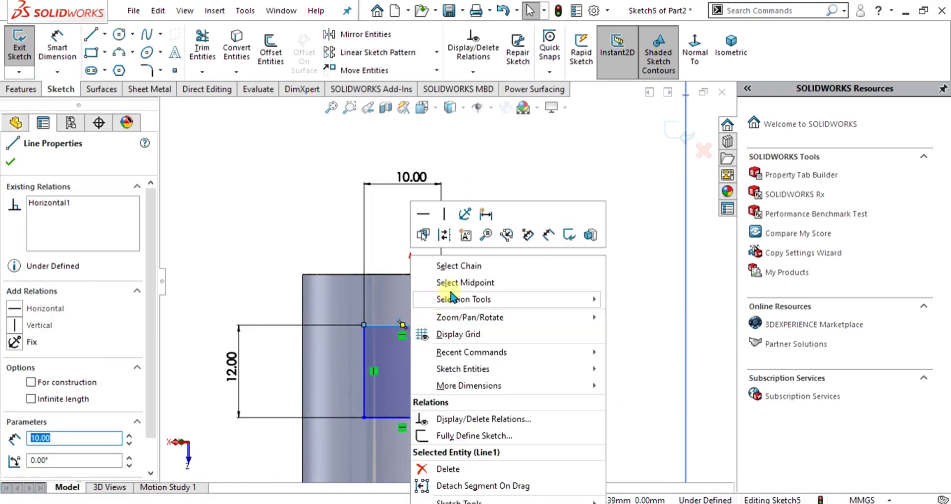
pyautogui.click(465, 282)
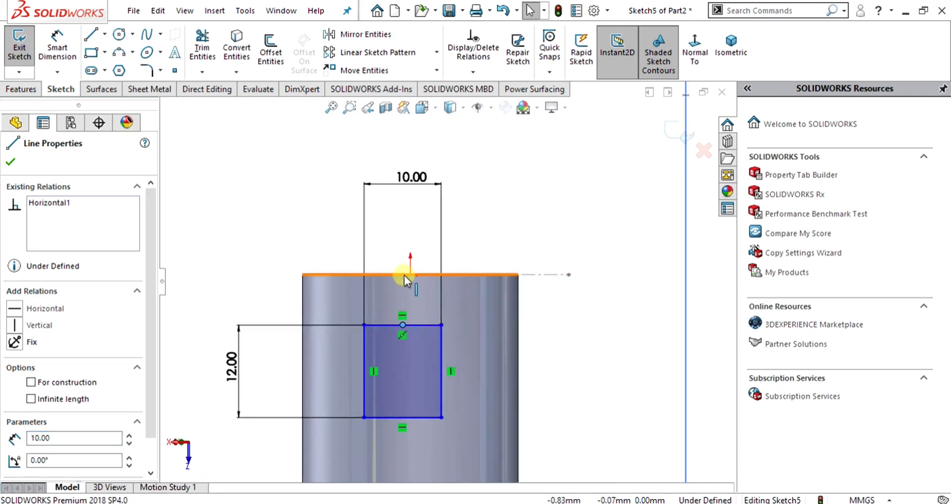
pyautogui.click(332, 216)
# Step: Place a sketch point at the origin and make the midpoint of the rectangle's upper edge coincident with it
pyautogui.click(174, 71)
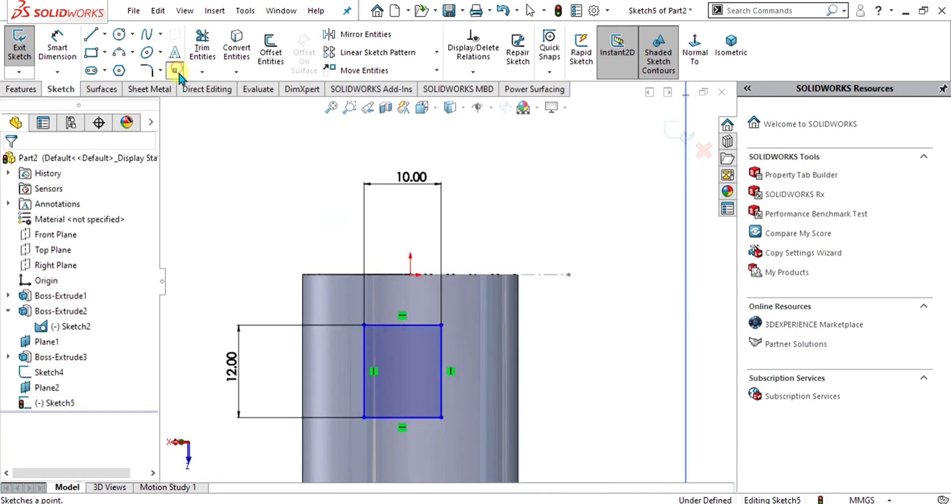
pyautogui.click(411, 275)
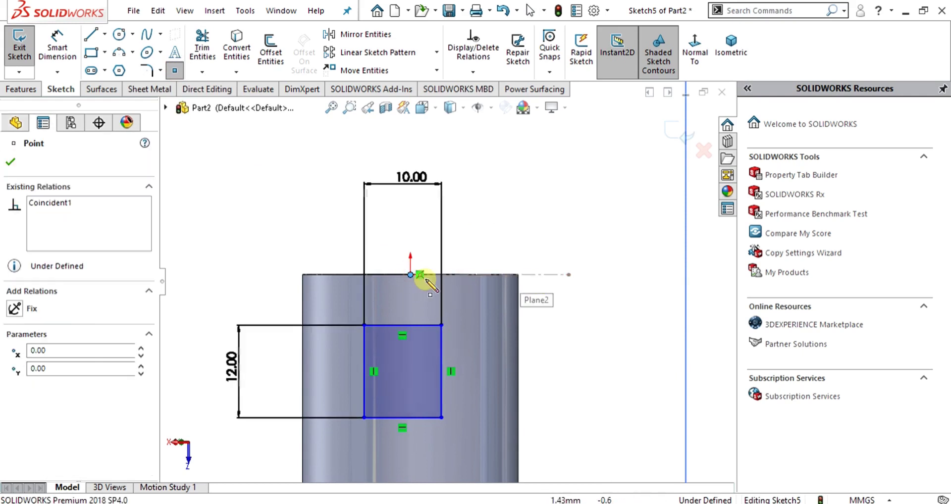
pyautogui.press('Escape')
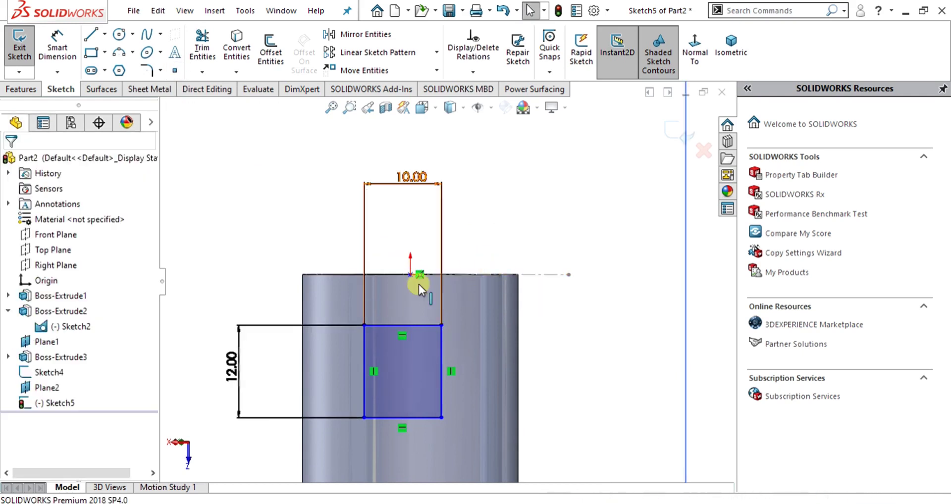
pyautogui.rightClick(398, 323)
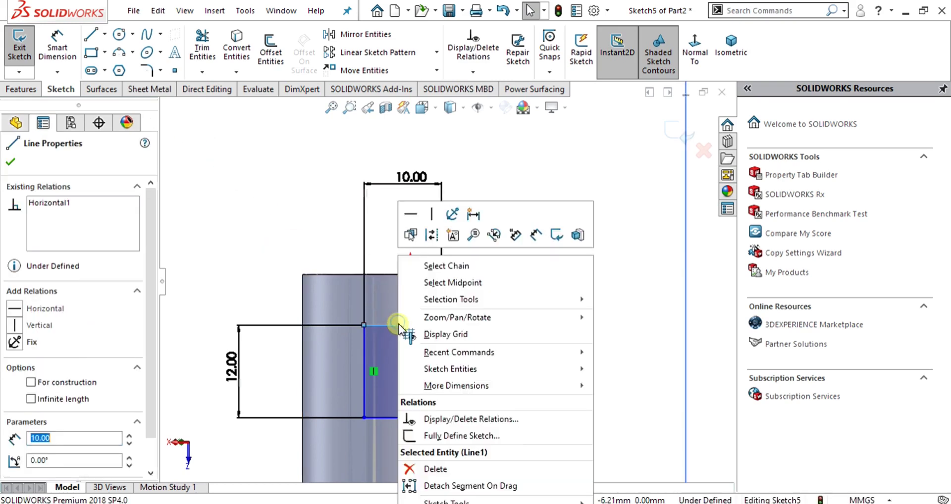
pyautogui.click(457, 282)
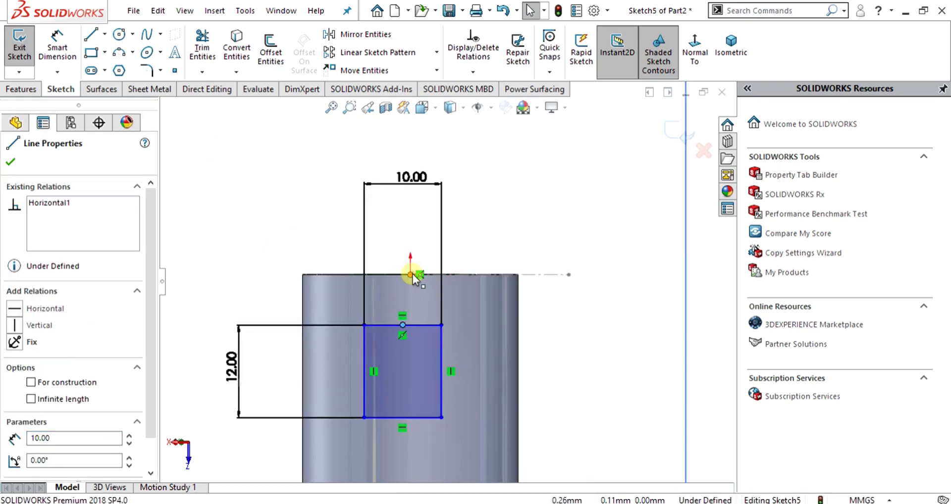
pyautogui.keyDown('ctrl'); pyautogui.click(413, 275); pyautogui.keyUp('ctrl')
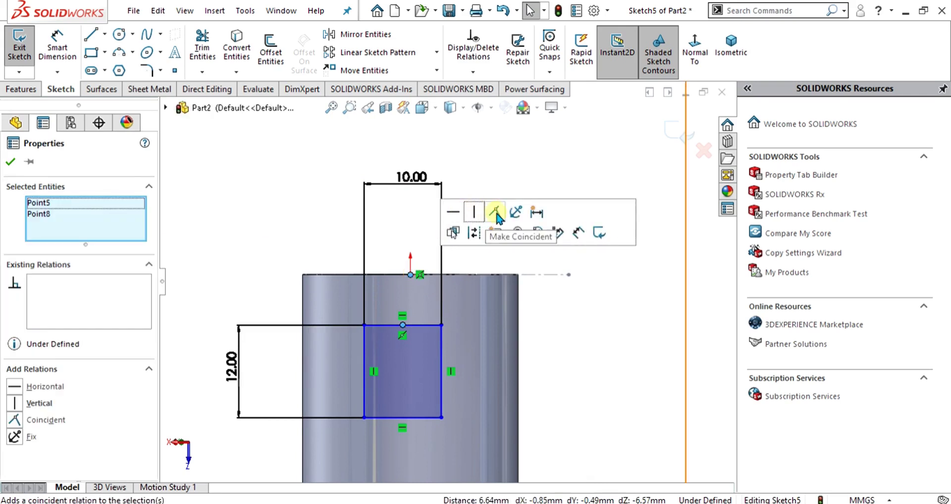
pyautogui.click(496, 214)
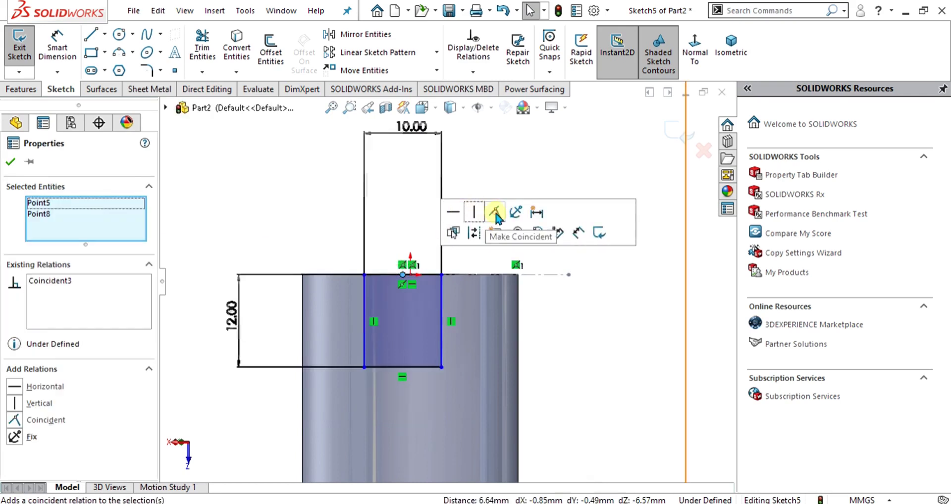
pyautogui.click(618, 330)
pyautogui.scroll(4, 563, 377)
pyautogui.scroll(-5, 441, 305)
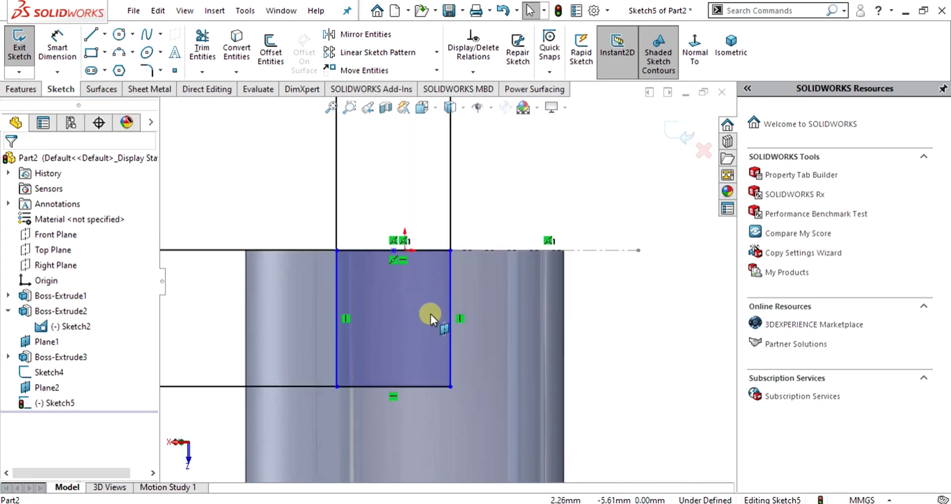
pyautogui.scroll(5, 430, 315)
pyautogui.scroll(-1, 448, 290)
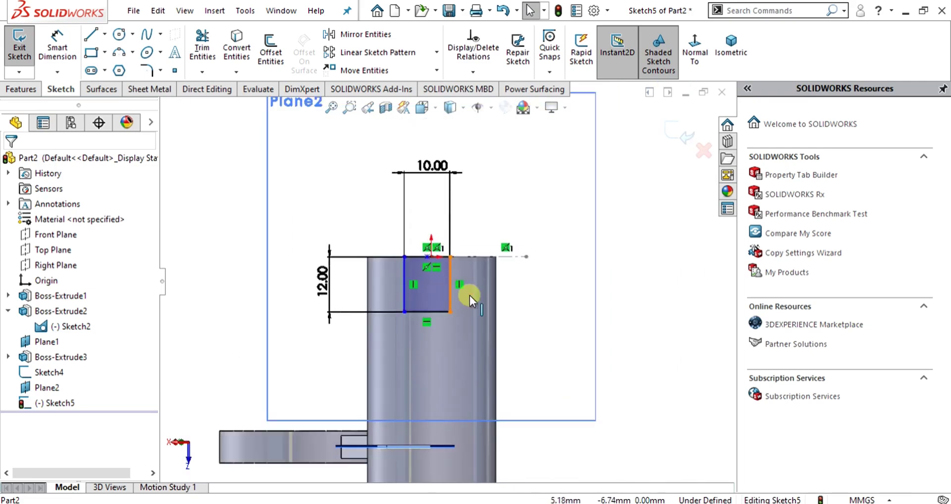
# Step: Extrude the 10 by 12 mm rectangle up to the cylinder's outer surface to form the slanted arm
pyautogui.scroll(2, 470, 296)
pyautogui.moveTo(522, 257); pyautogui.dragTo(608, 342, button='middle')
pyautogui.scroll(-1, 608, 342)
pyautogui.click(652, 376)
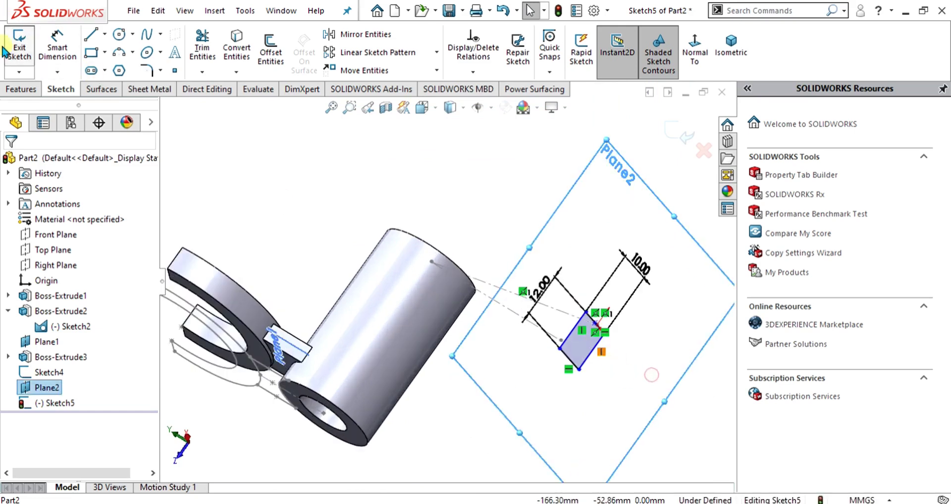
pyautogui.click(20, 92)
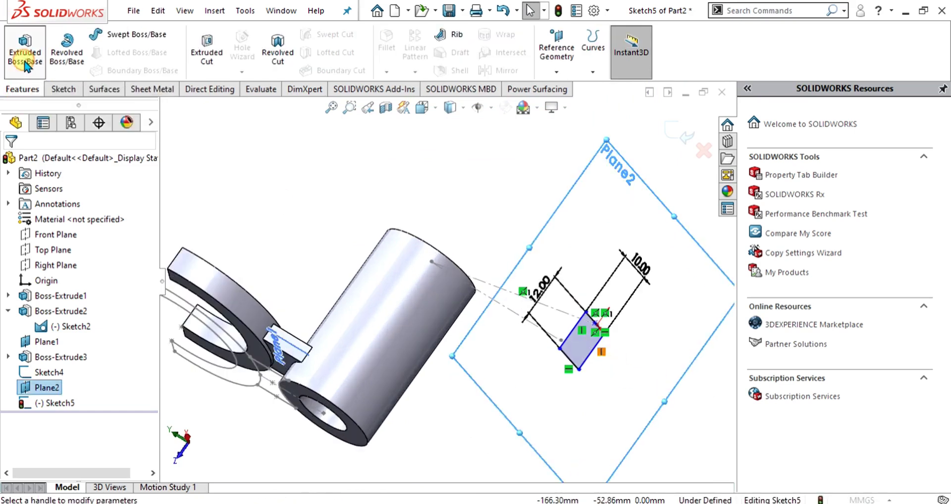
pyautogui.click(25, 59)
pyautogui.click(62, 246)
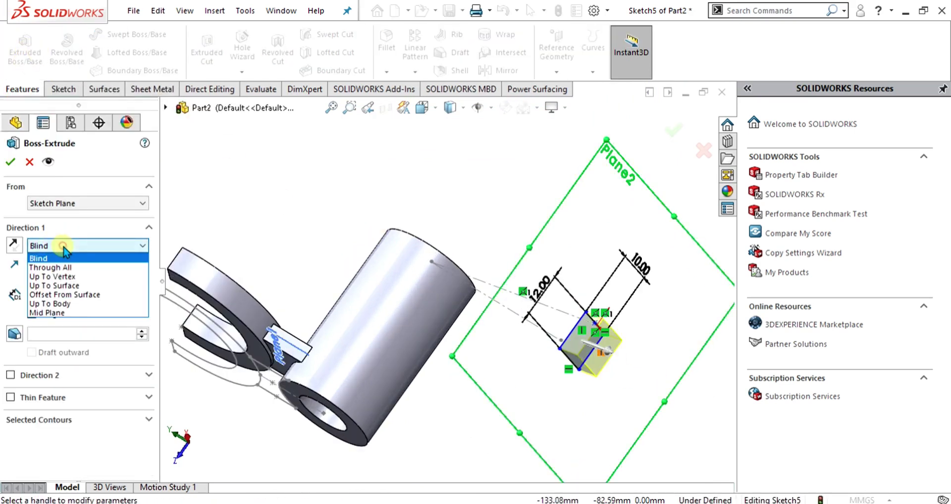
pyautogui.click(68, 289)
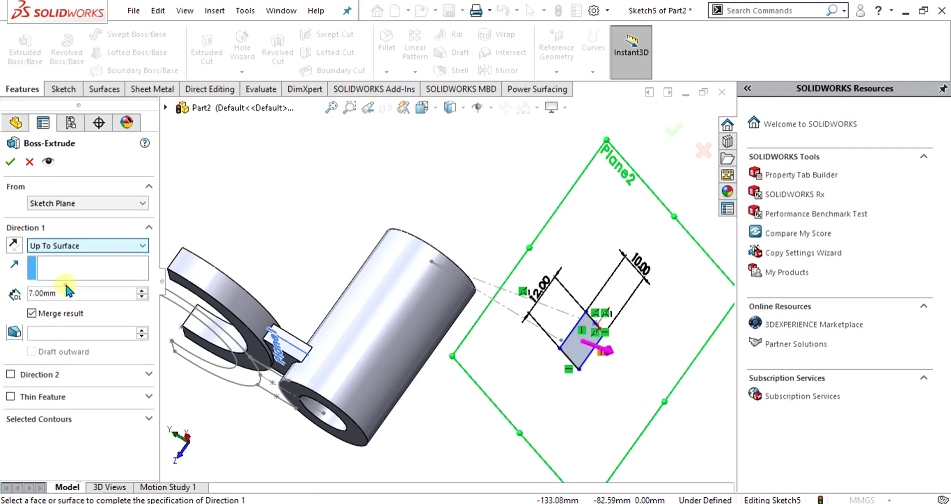
pyautogui.click(429, 292)
pyautogui.moveTo(430, 292); pyautogui.dragTo(518, 384, button='middle')
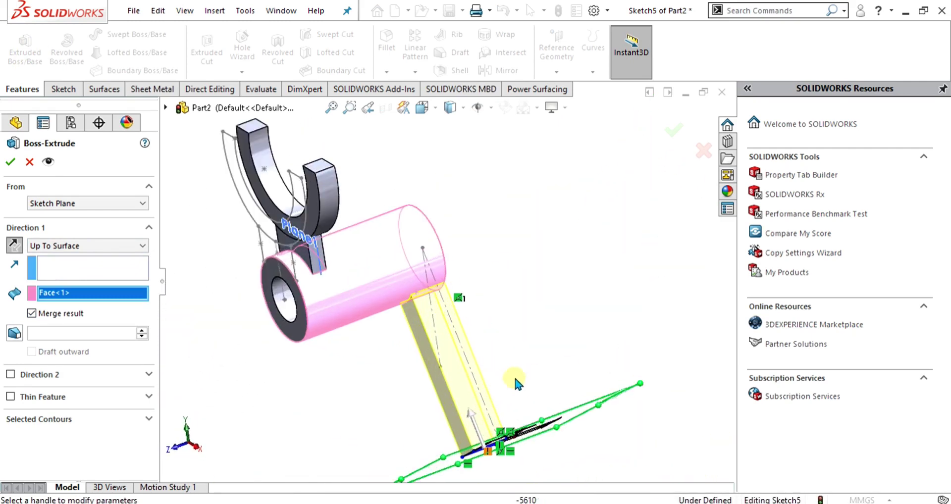
pyautogui.click(9, 164)
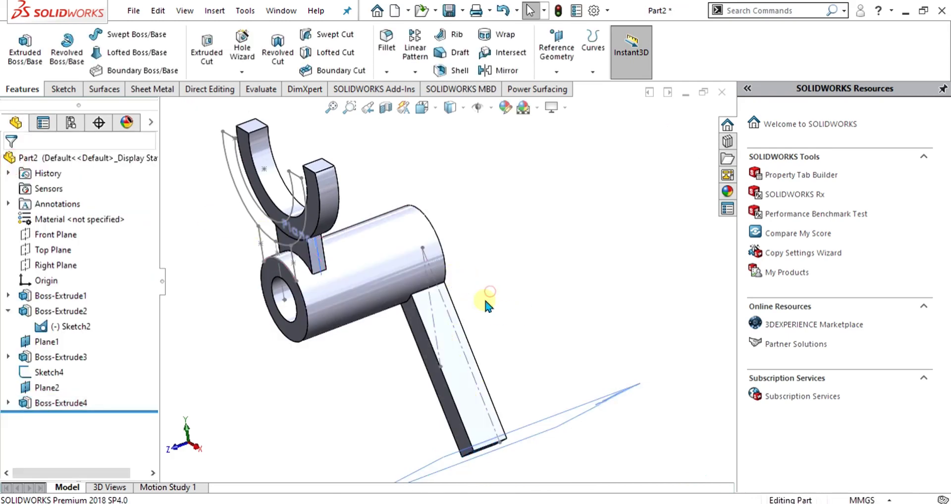
# Step: Check the drilled end block's dimensions in the PDF drawing and start a face-on sketch on the arm's side face
pyautogui.click(577, 414)
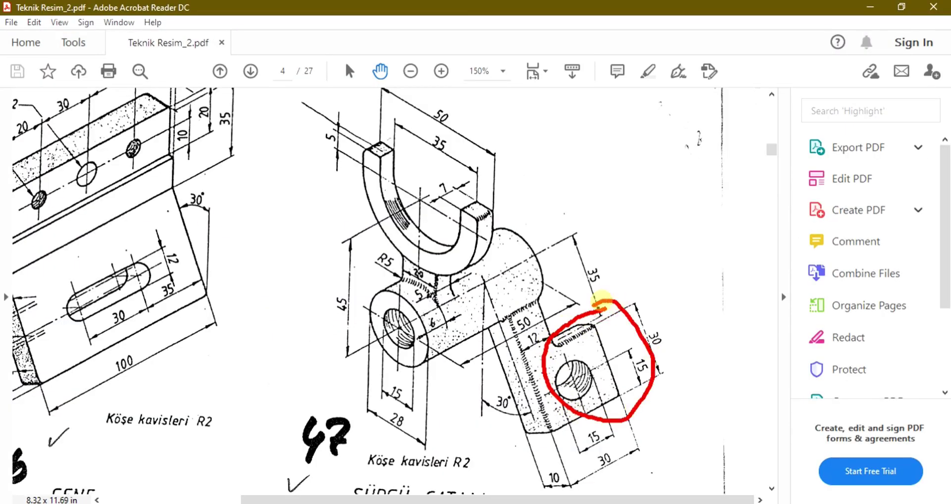
pyautogui.press('Escape')
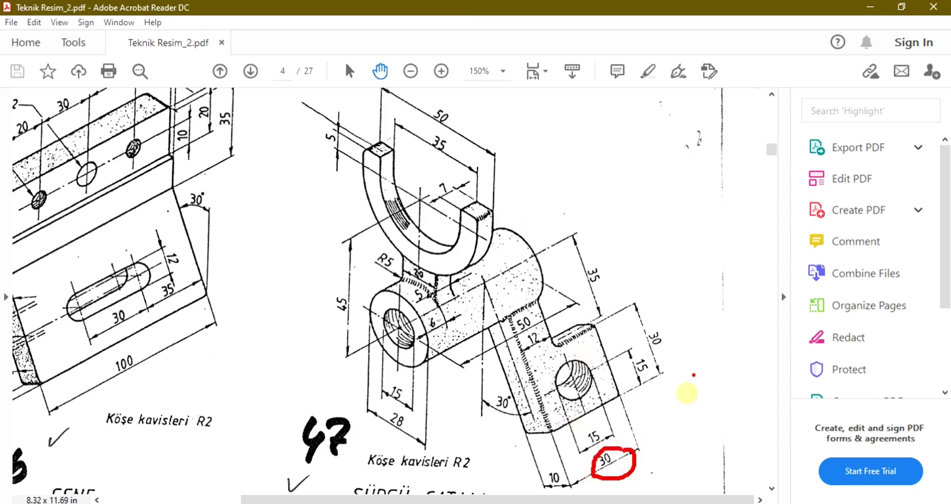
pyautogui.click(879, 7)
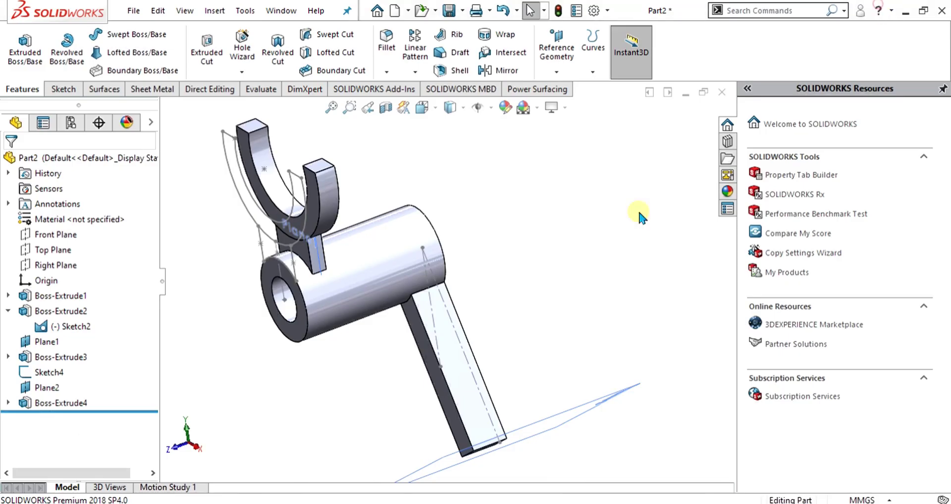
pyautogui.click(477, 428)
pyautogui.click(60, 89)
pyautogui.click(19, 50)
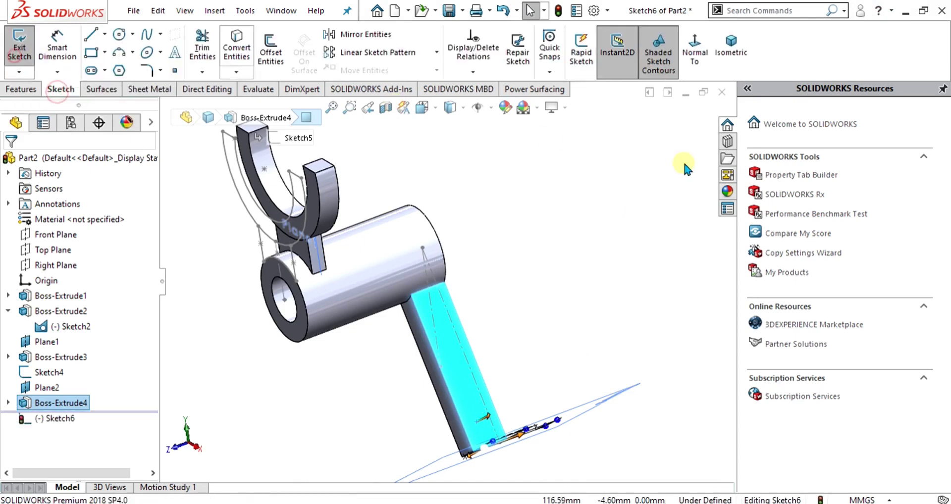
pyautogui.click(695, 50)
pyautogui.click(574, 308)
pyautogui.scroll(-5, 573, 308)
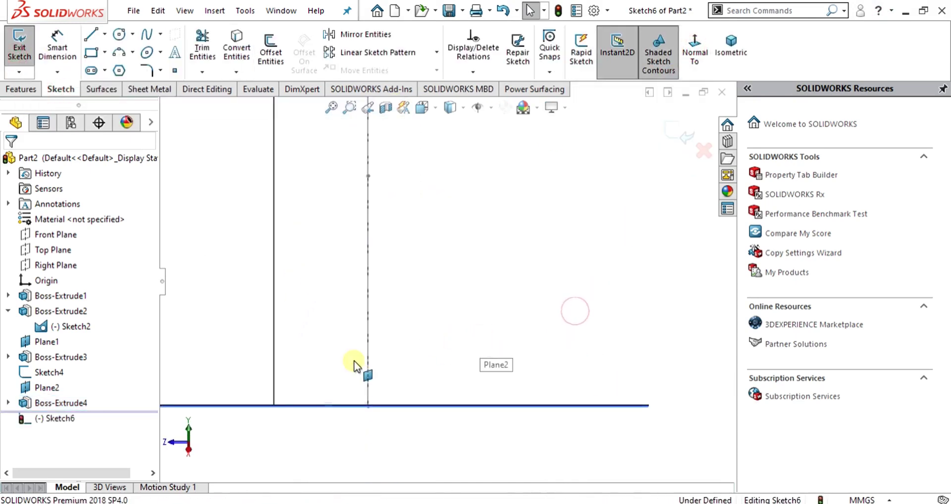
# Step: Sketch a rectangle about 22 by 16 mm from the arm's long edge down to the line of its free end
pyautogui.click(91, 52)
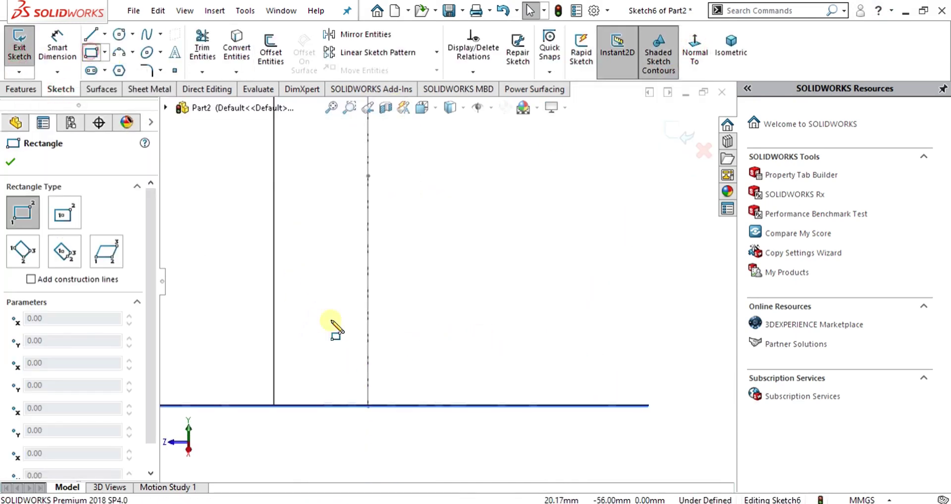
pyautogui.click(368, 285)
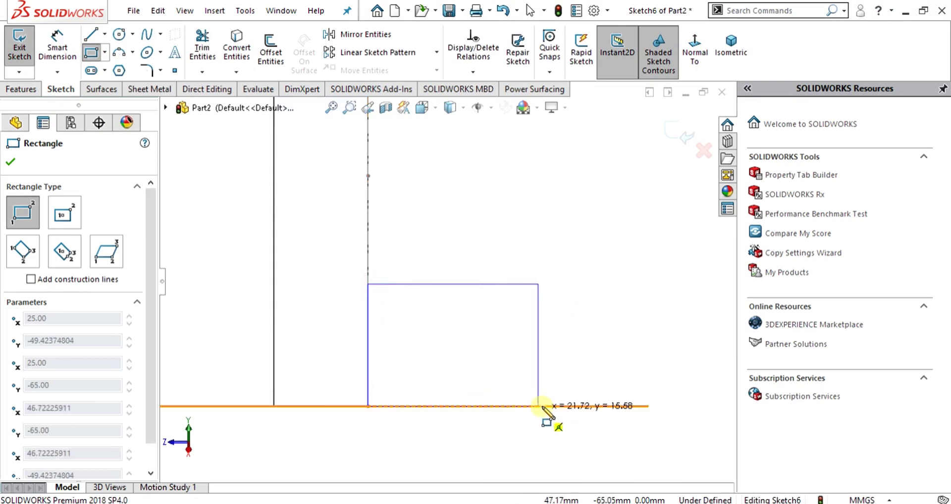
pyautogui.click(557, 403)
pyautogui.press('Escape')
# Step: Dimension from the rectangle's outer side to the arm's far edge and set the distance to 30 mm
pyautogui.scroll(2, 445, 282)
pyautogui.click(57, 49)
pyautogui.click(515, 320)
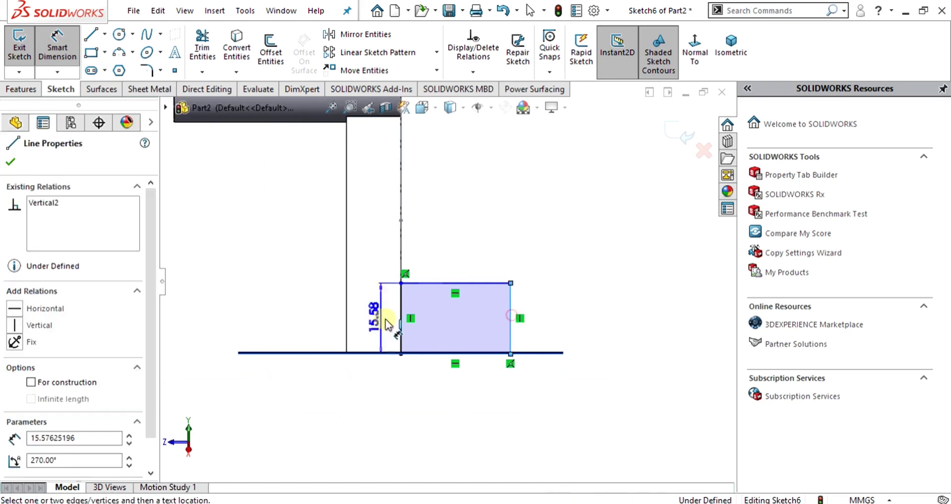
pyautogui.click(347, 312)
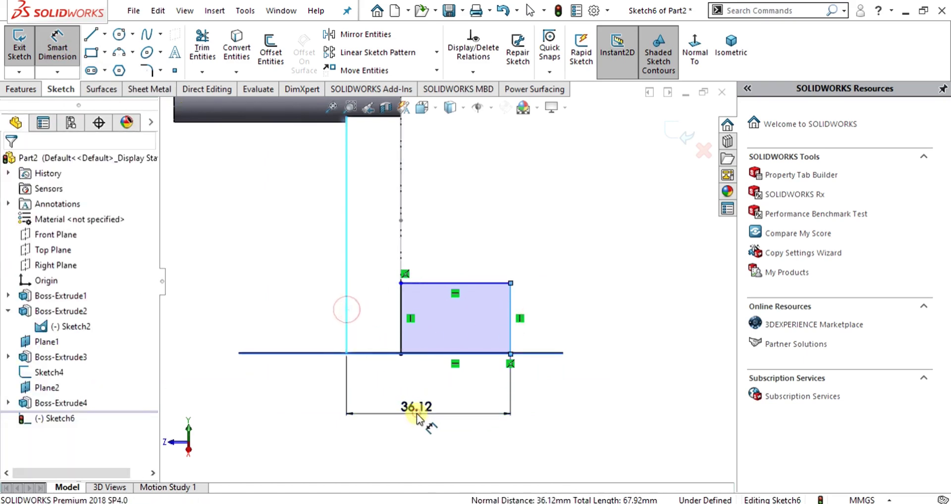
pyautogui.click(422, 399)
pyautogui.write('30')
pyautogui.press('Return')
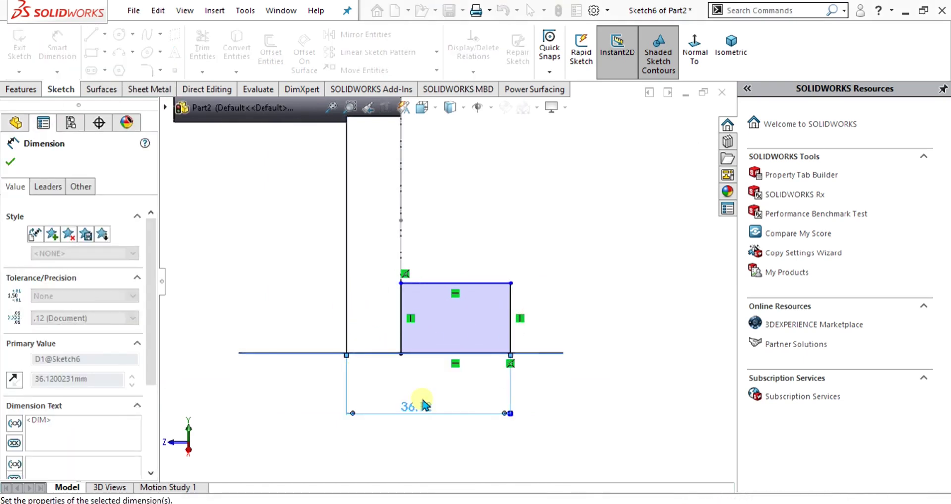
pyautogui.press('Escape')
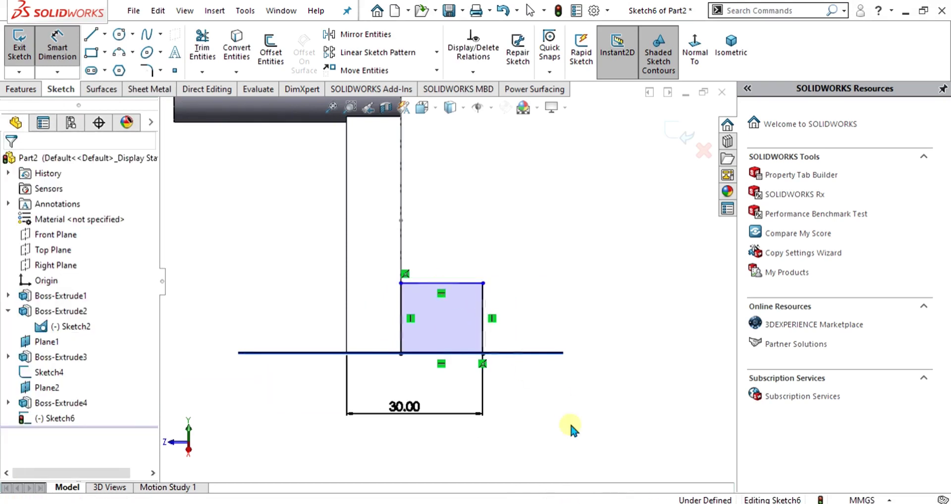
pyautogui.press('Escape')
# Step: Dimension the rectangle's outer vertical side and set its height to 30 mm
pyautogui.moveTo(597, 503)
pyautogui.click(59, 47)
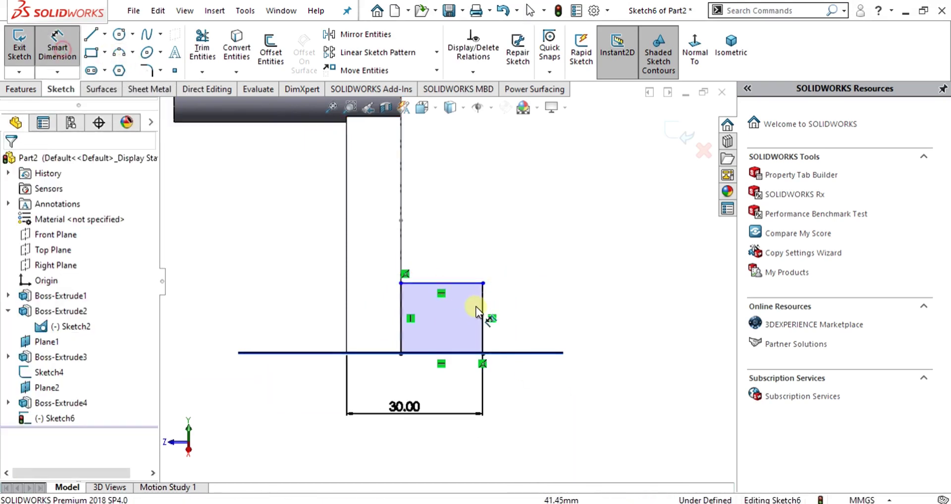
pyautogui.click(483, 307)
pyautogui.click(547, 316)
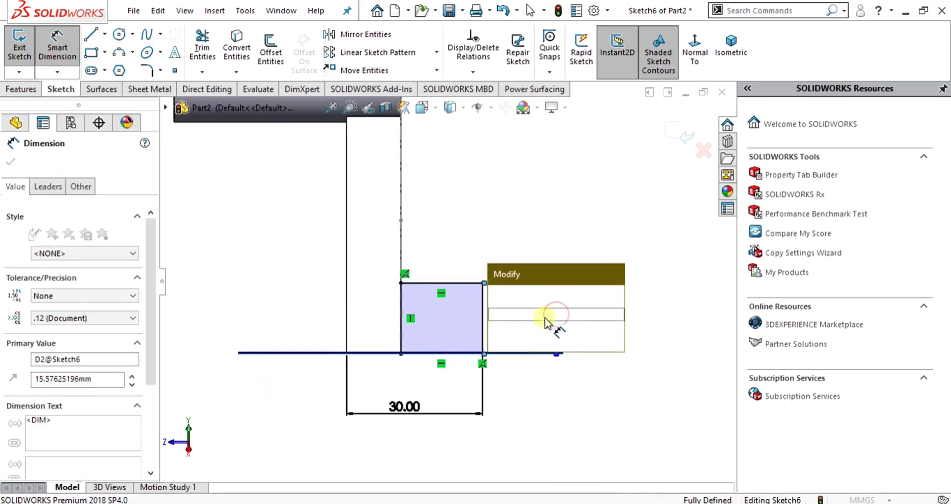
pyautogui.write('30')
pyautogui.press('Return')
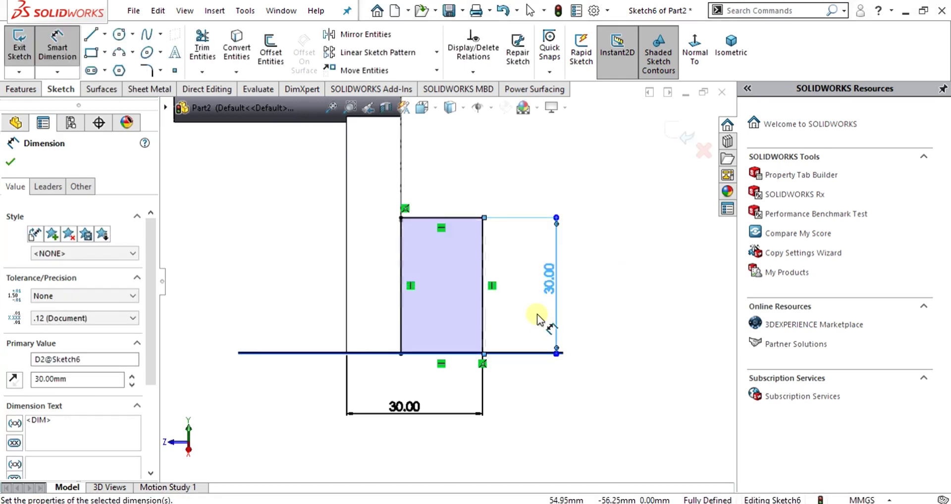
pyautogui.press('Escape')
pyautogui.scroll(-1, 447, 259)
# Step: Extrude the end block's rectangle up to the arm's opposite face, merging it with the arm
pyautogui.click(22, 89)
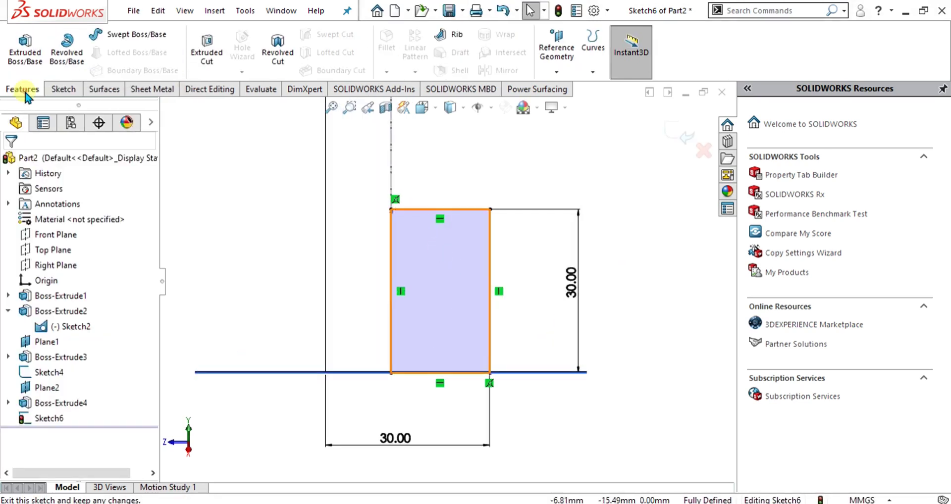
pyautogui.click(23, 52)
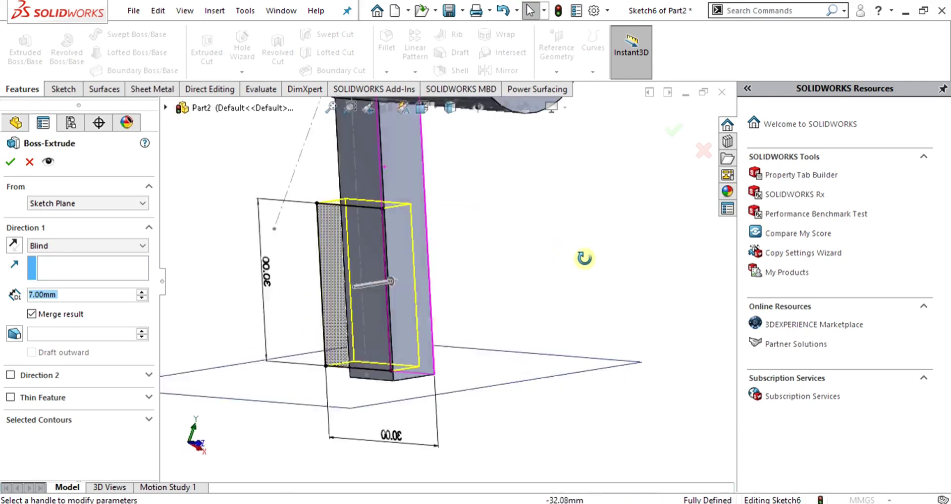
pyautogui.click(55, 245)
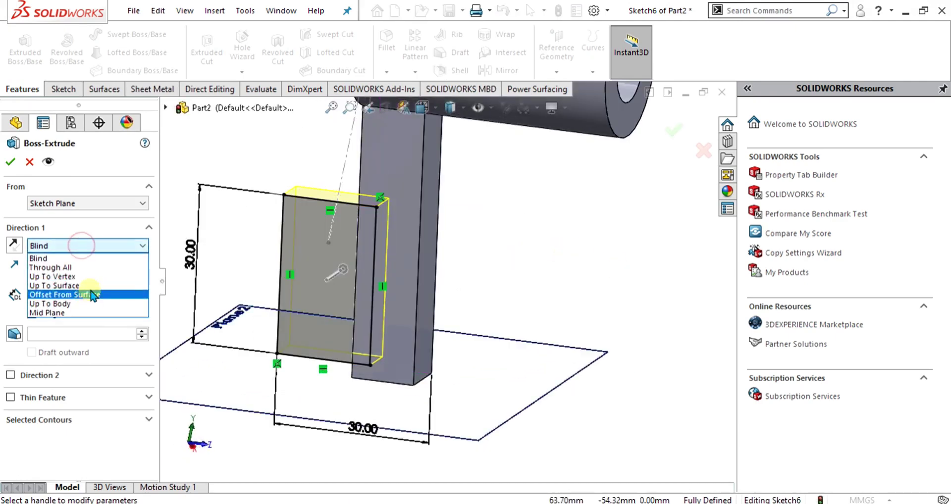
pyautogui.click(74, 285)
pyautogui.click(396, 262)
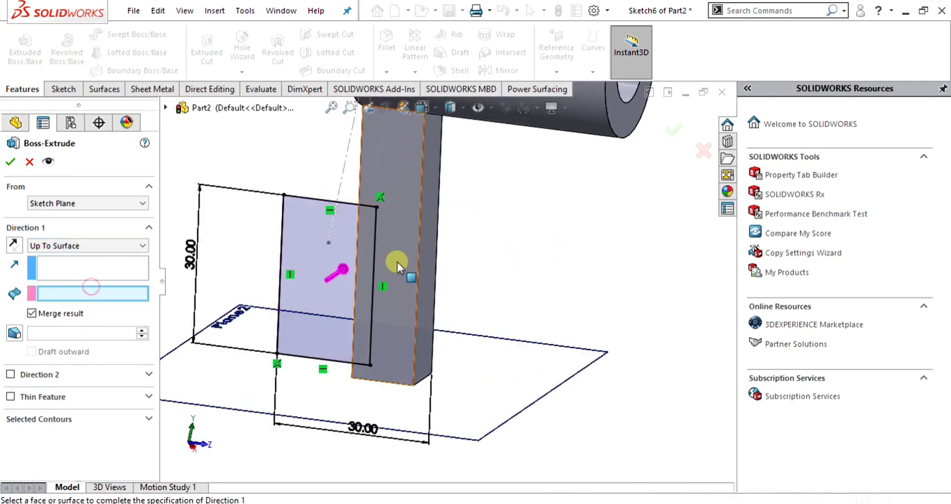
pyautogui.click(11, 162)
pyautogui.scroll(5, 552, 281)
pyautogui.moveTo(551, 242); pyautogui.dragTo(448, 312, button='middle')
pyautogui.moveTo(404, 272); pyautogui.dragTo(397, 354, button='middle')
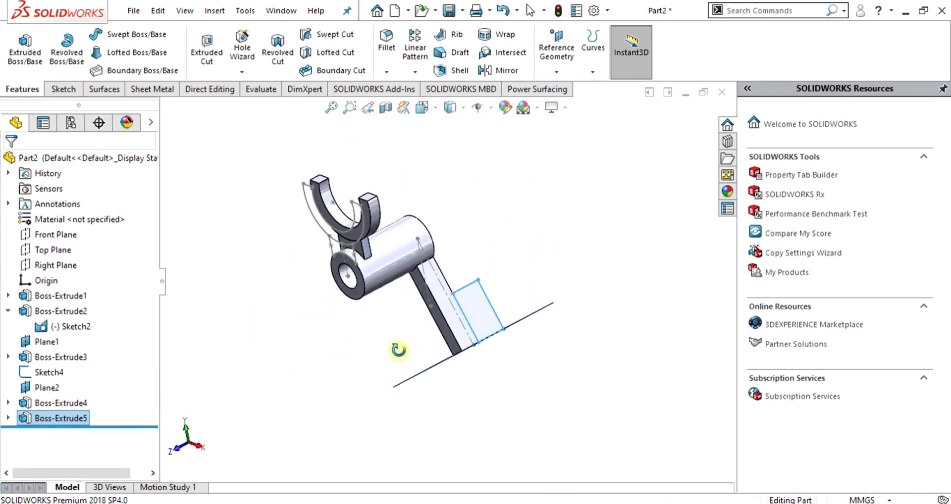
pyautogui.press('Escape')
pyautogui.scroll(-3, 492, 371)
# Step: Check the neck's radius in the PDF drawing and fillet both edges where the fork's neck meets the cylinder with 5 mm
pyautogui.hotkey('alt', 'Tab')
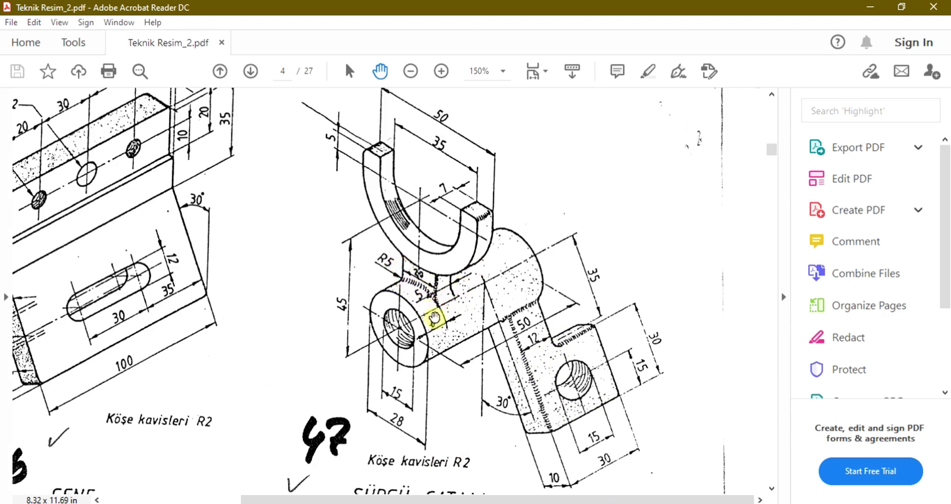
pyautogui.click(868, 6)
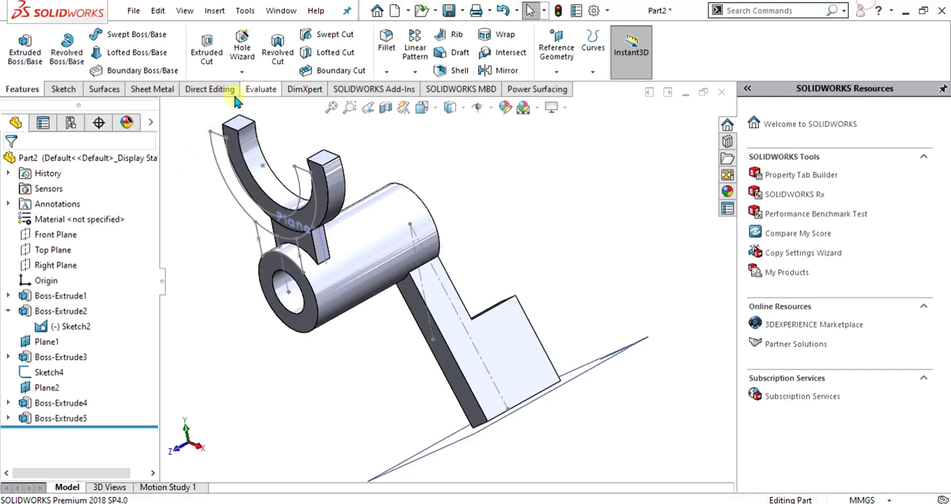
pyautogui.click(387, 50)
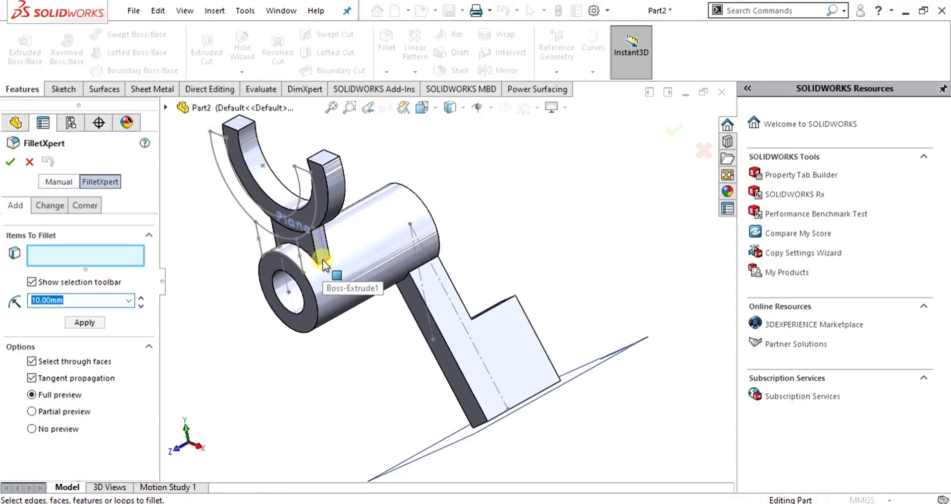
pyautogui.click(323, 260)
pyautogui.moveTo(296, 300); pyautogui.dragTo(308, 296, button='middle')
pyautogui.scroll(-4, 308, 297)
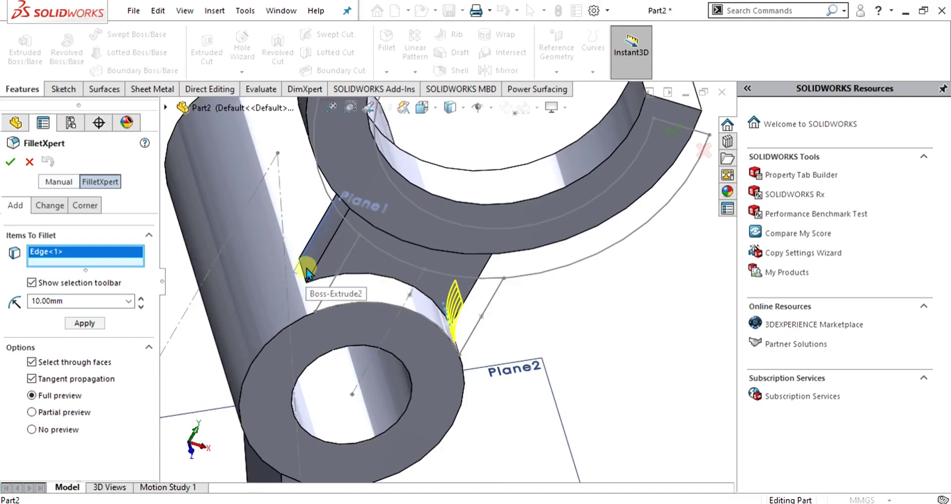
pyautogui.click(303, 273)
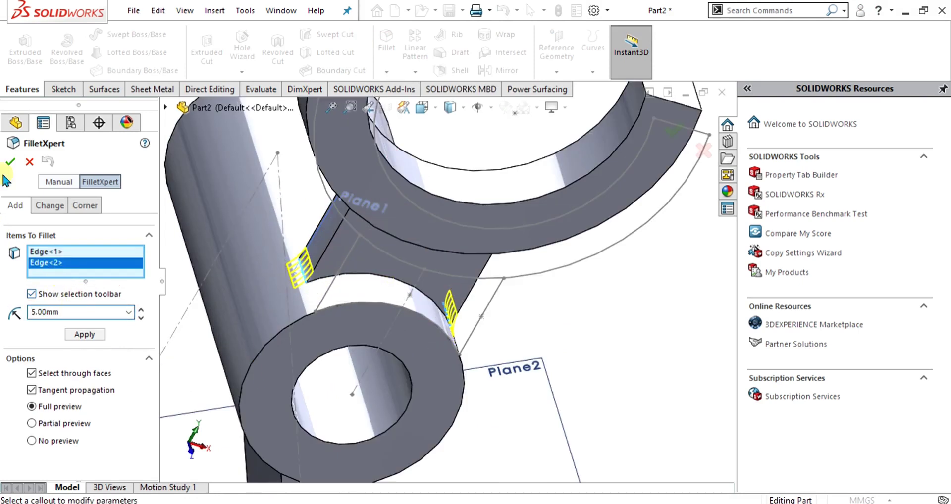
pyautogui.click(10, 161)
# Step: Add a fillet on the outer edges of both fork tips and the curved edge where the neck meets the cylinder
pyautogui.scroll(5, 353, 294)
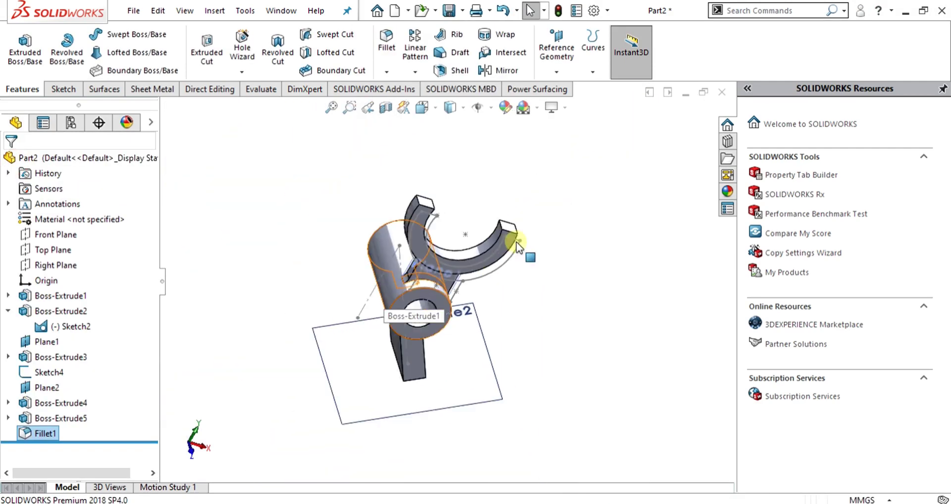
pyautogui.click(387, 39)
pyautogui.scroll(-5, 322, 195)
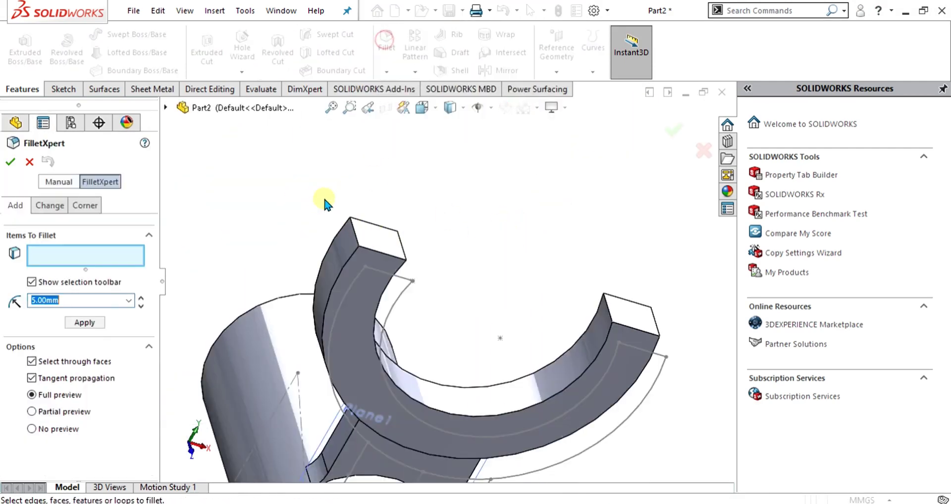
pyautogui.click(374, 252)
pyautogui.scroll(5, 421, 304)
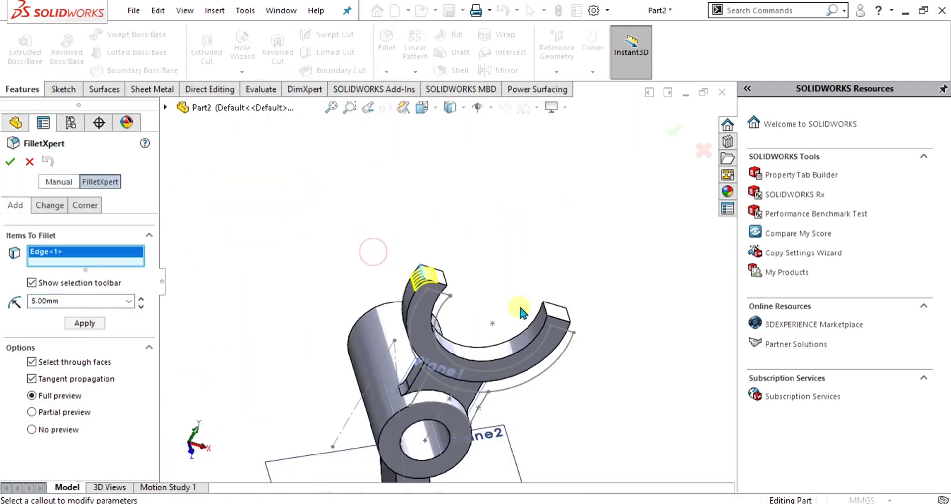
pyautogui.click(569, 318)
pyautogui.scroll(-5, 493, 382)
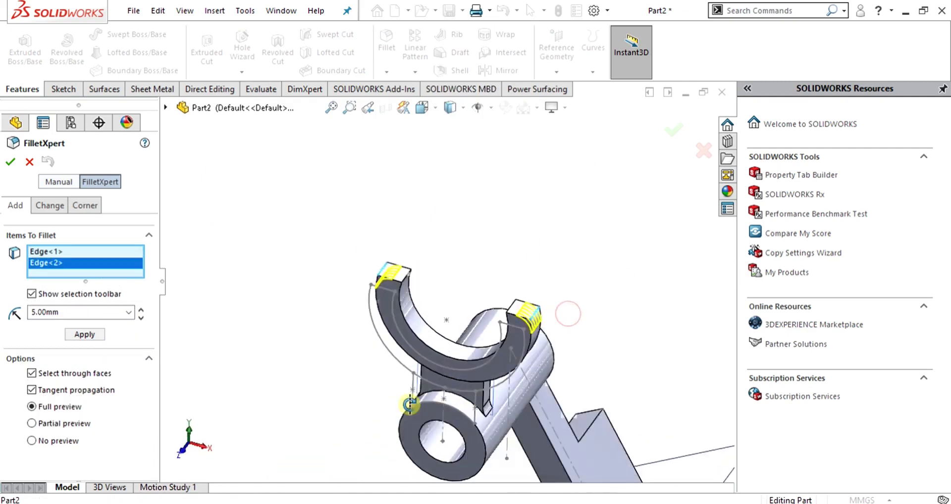
pyautogui.click(488, 382)
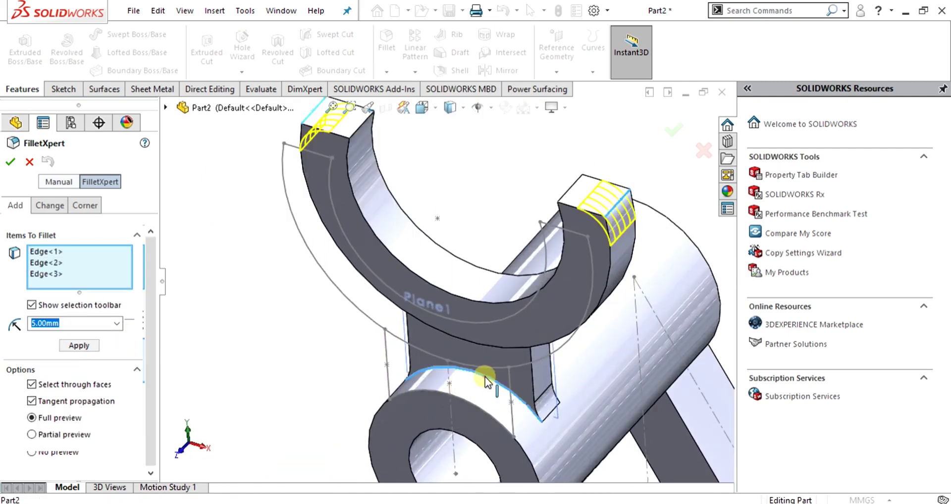
pyautogui.press('Return')
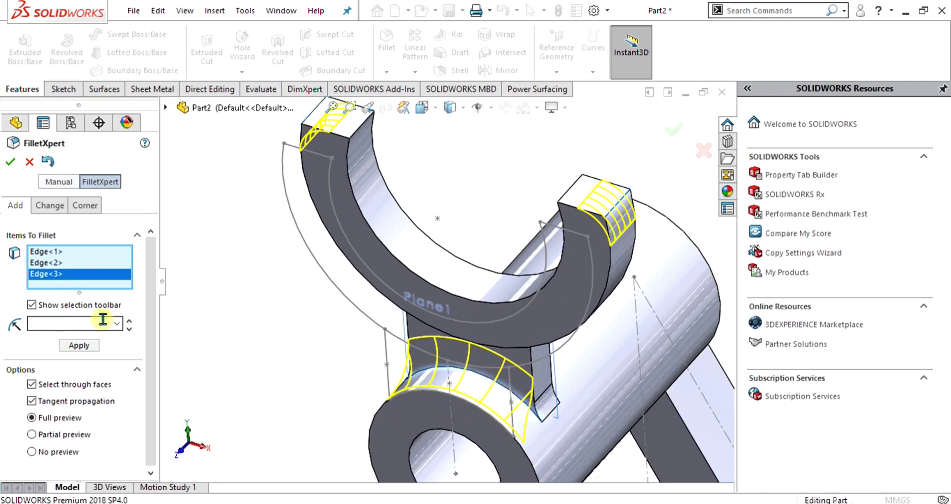
# Step: Set the radius of the fork tip and neck fillet to 2 mm
pyautogui.rightClick(46, 448)
pyautogui.press('Escape')
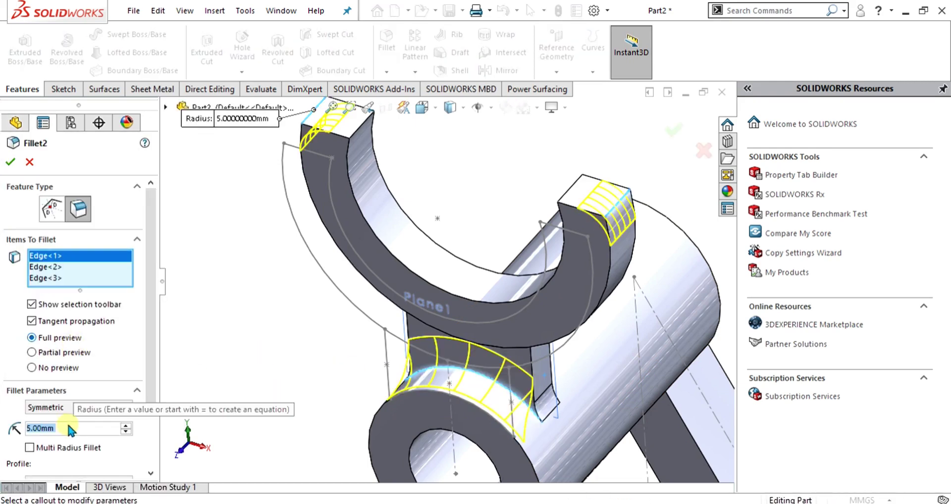
pyautogui.click(84, 423)
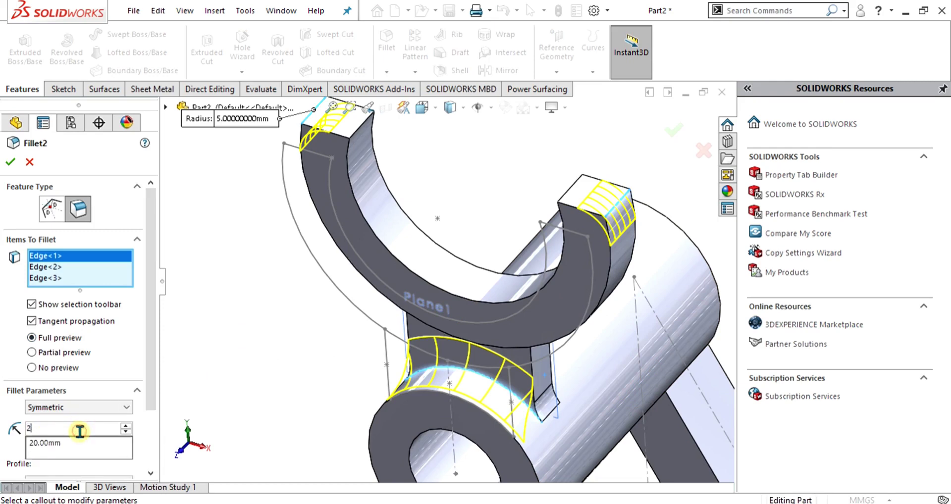
pyautogui.write('2')
pyautogui.press('Return')
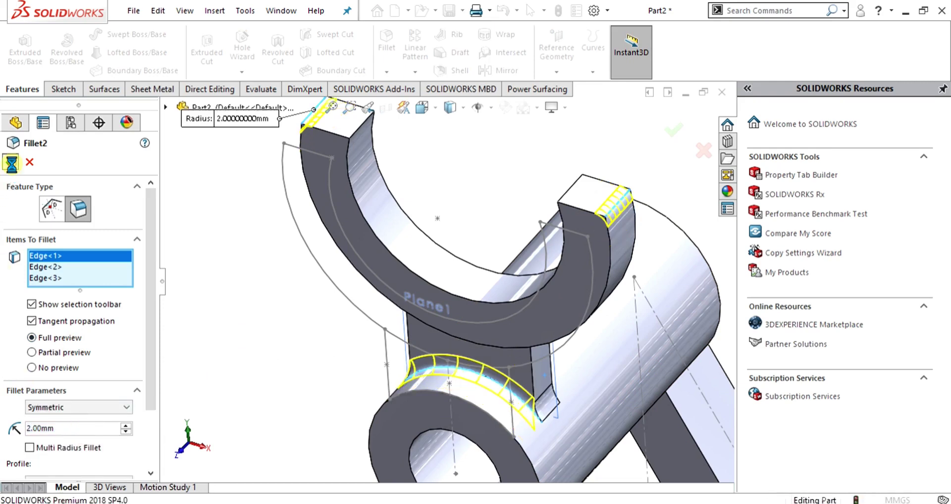
pyautogui.click(10, 162)
# Step: Check the end block's hole dimensions in the PDF drawing and start a sketch on the arm's flat face, viewed normal to it
pyautogui.scroll(5, 479, 319)
pyautogui.scroll(-3, 551, 364)
pyautogui.moveTo(551, 365); pyautogui.dragTo(545, 317, button='middle')
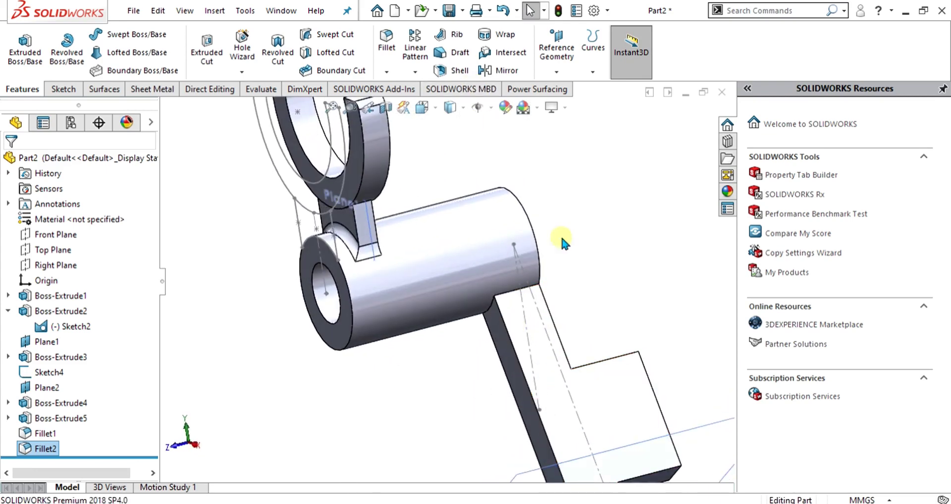
pyautogui.click(607, 503)
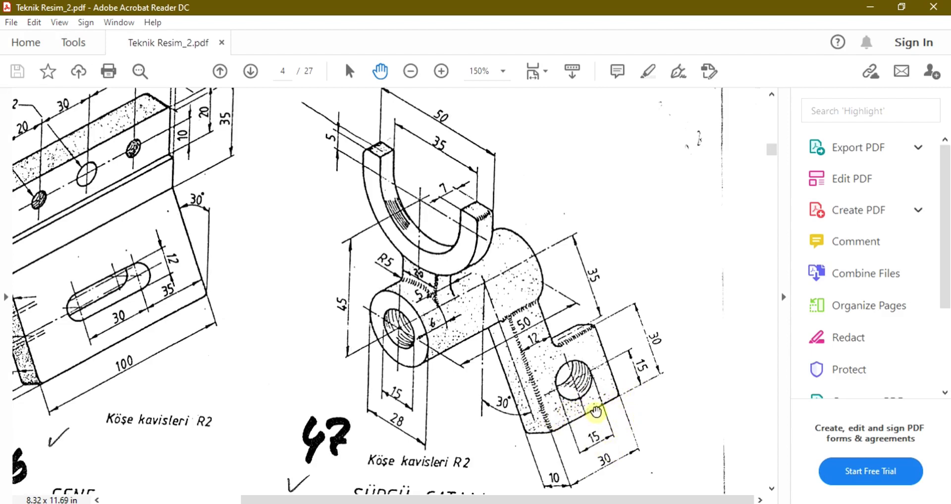
pyautogui.hotkey('alt', 'Tab')
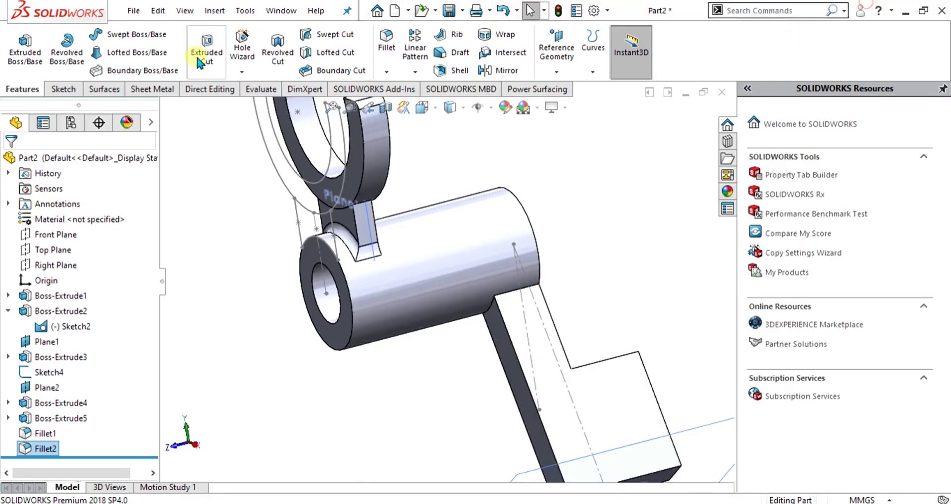
pyautogui.click(588, 388)
pyautogui.click(64, 89)
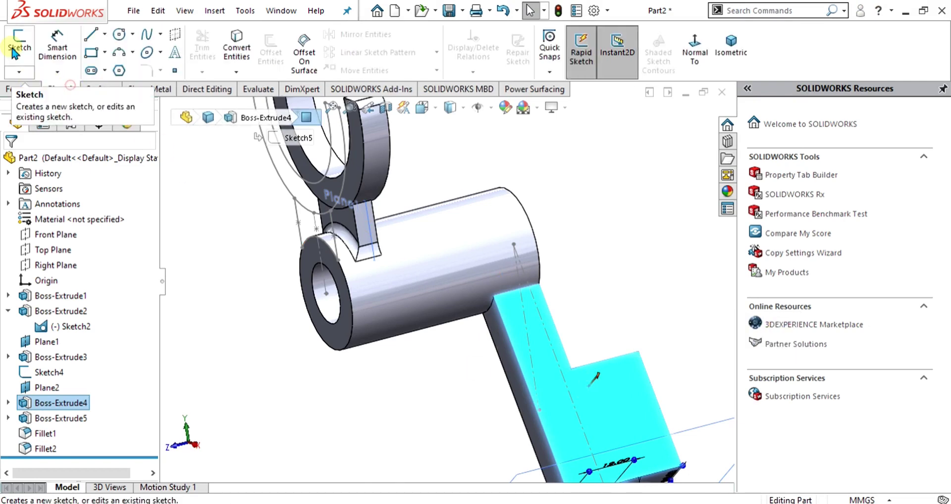
pyautogui.click(18, 45)
pyautogui.click(647, 54)
pyautogui.click(696, 50)
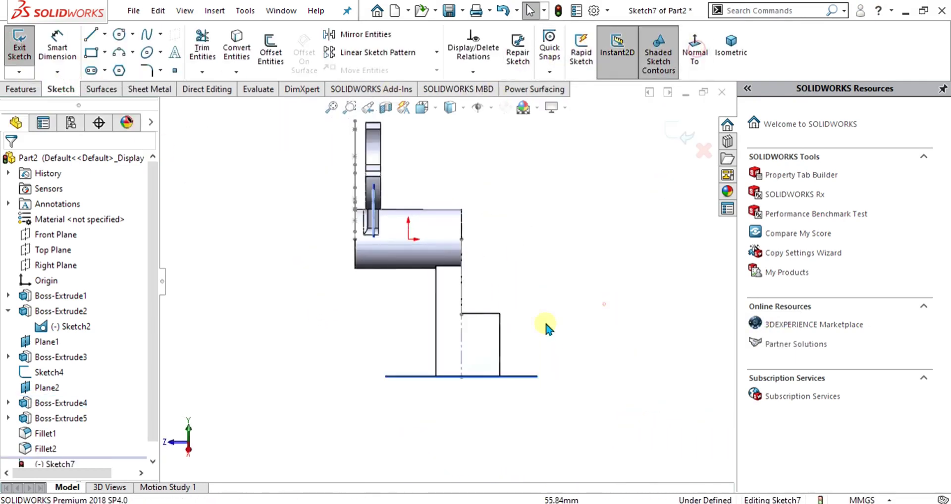
# Step: Sketch a circle inside the arm's end block and set its diameter to 15 mm
pyautogui.click(132, 35)
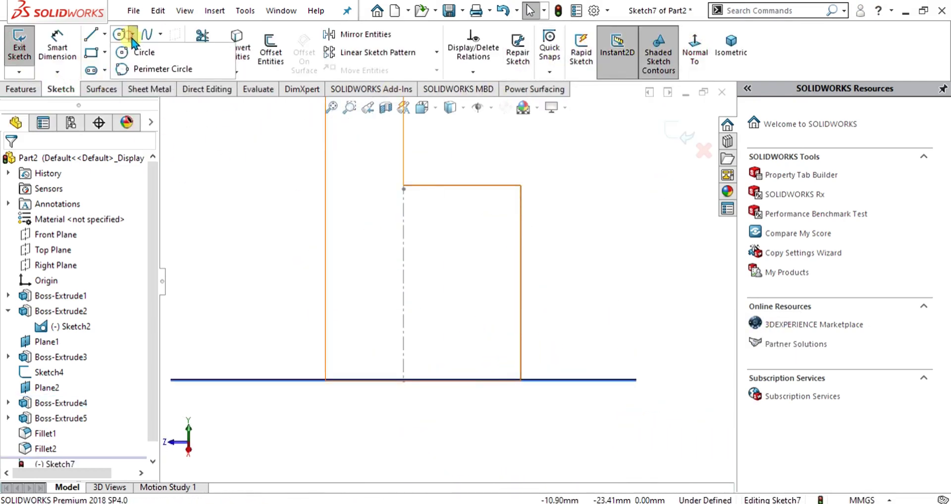
pyautogui.click(132, 52)
pyautogui.click(415, 286)
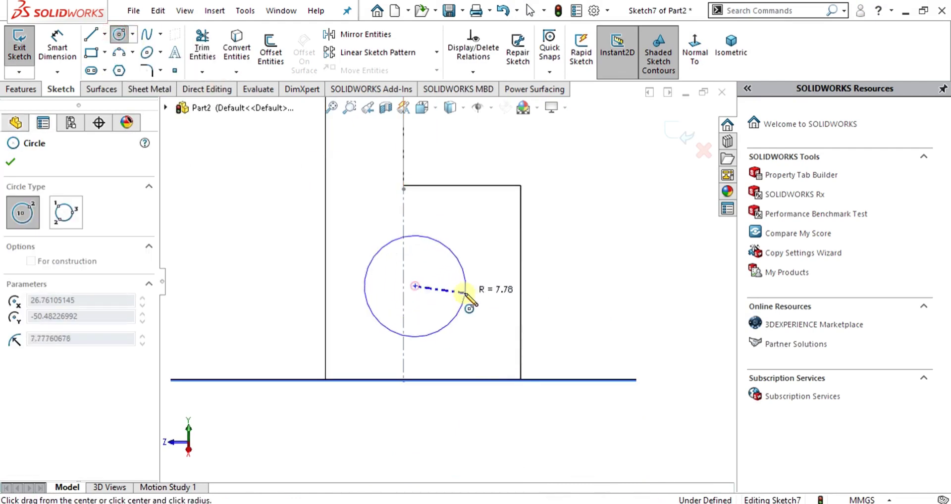
pyautogui.click(481, 288)
pyautogui.press('d')
pyautogui.click(483, 302)
pyautogui.click(588, 326)
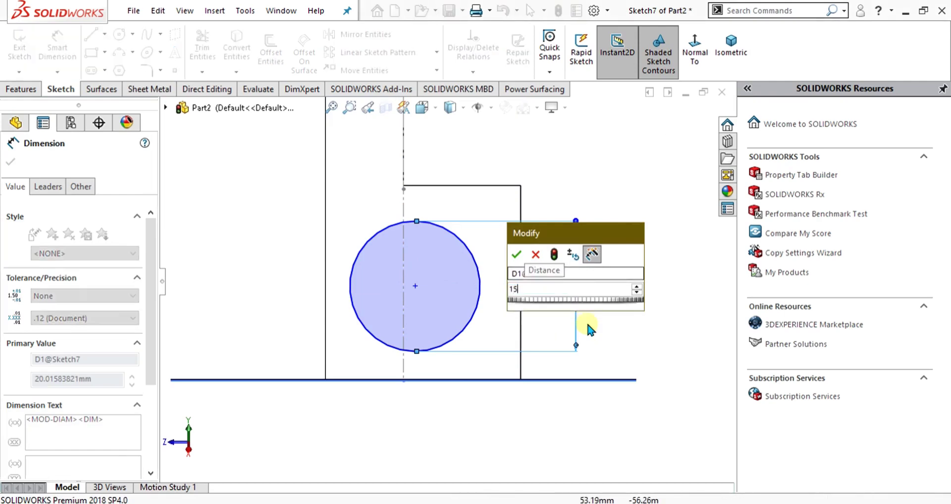
pyautogui.press('Return')
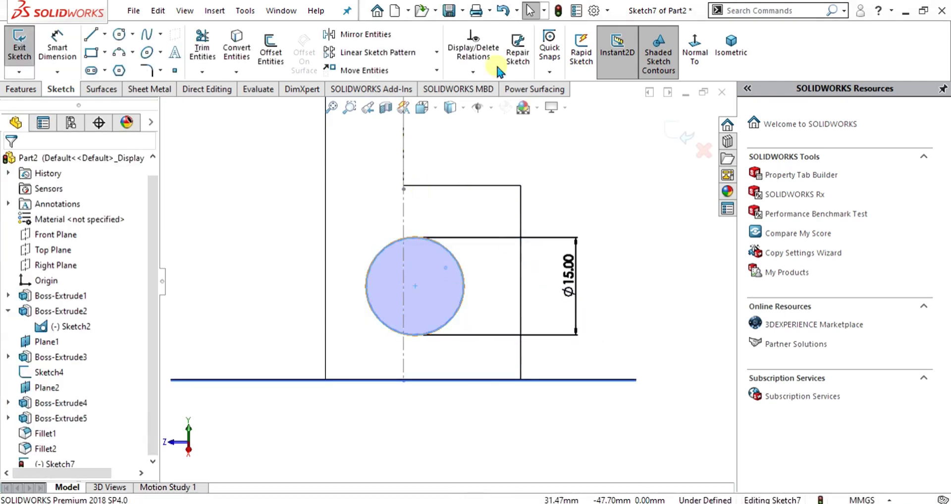
pyautogui.click(436, 242)
pyautogui.rightClick(436, 242)
pyautogui.press('Escape')
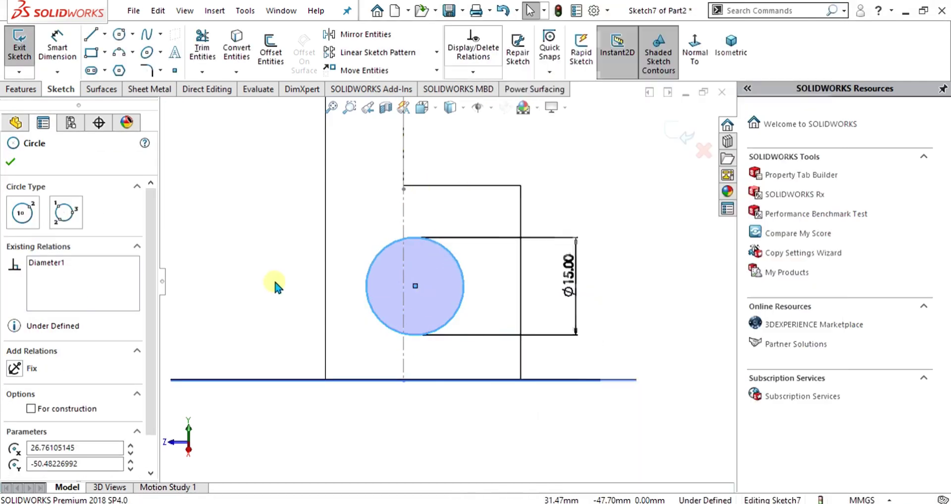
# Step: Dimension from the circle's center to the plane along the arm's lower end and set the distance to 15 mm
pyautogui.click(416, 286)
pyautogui.click(467, 379)
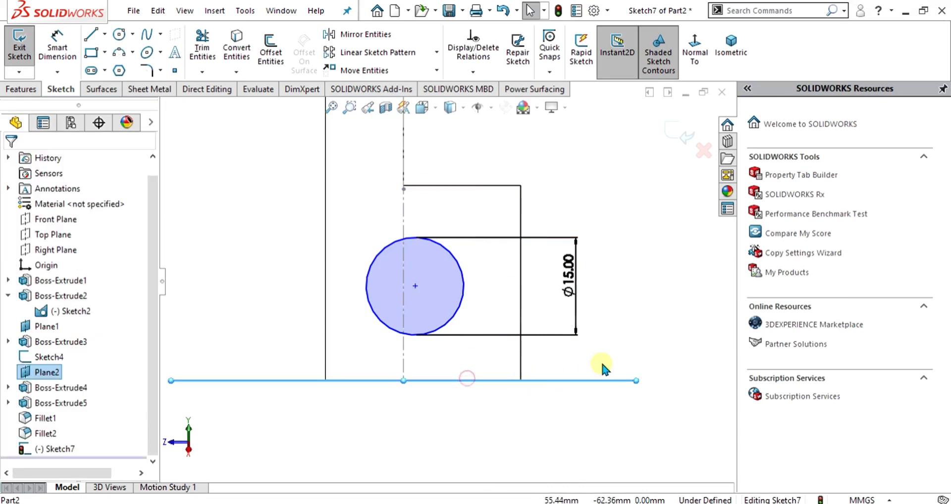
pyautogui.moveTo(477, 412); pyautogui.dragTo(450, 325, button='right')
pyautogui.click(414, 286)
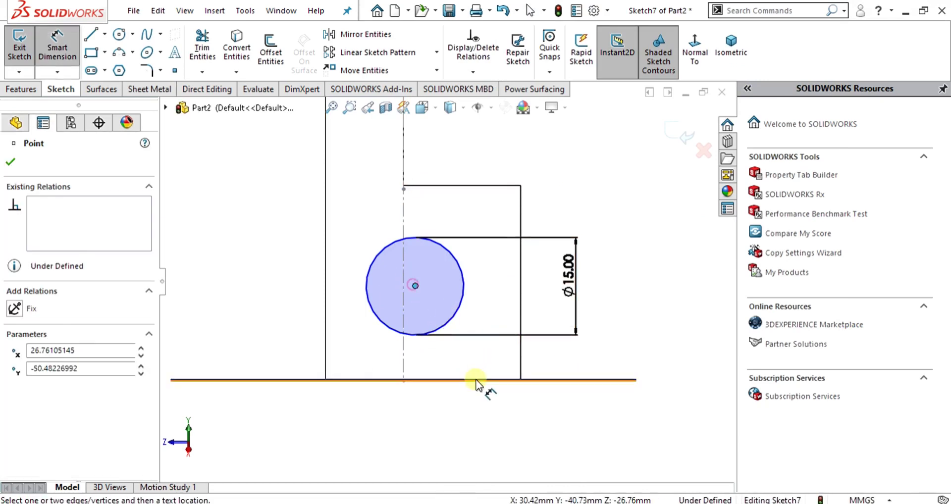
pyautogui.click(475, 381)
pyautogui.click(606, 327)
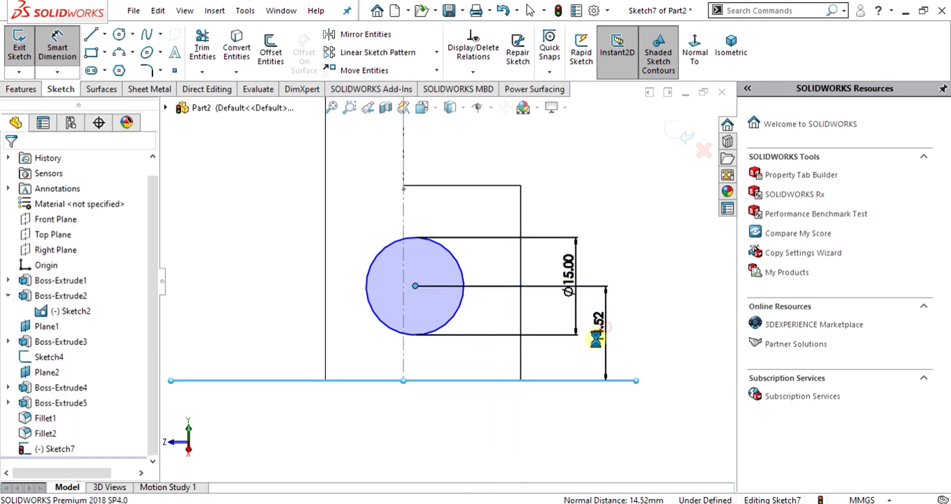
pyautogui.write('15')
pyautogui.press('Return')
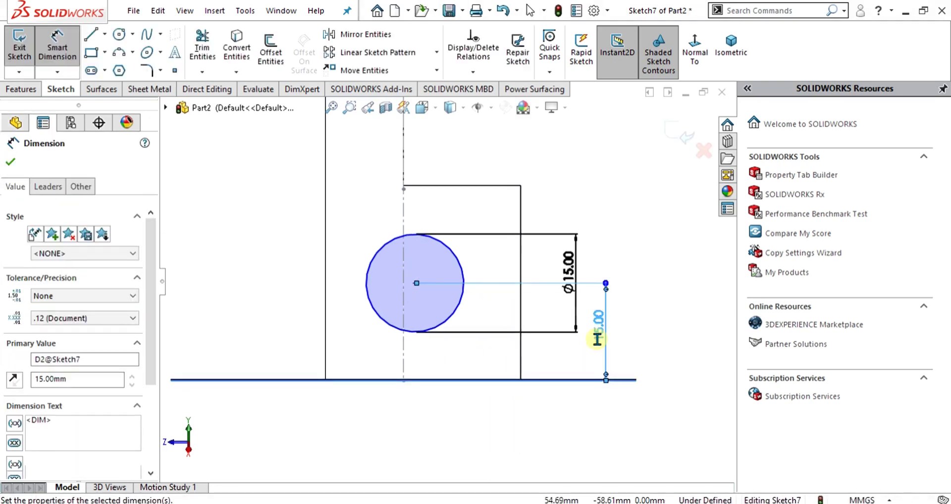
pyautogui.press('Escape')
# Step: Dimension from the circle's center to the end block's outer vertical edge and set the distance to 15 mm
pyautogui.click(59, 46)
pyautogui.click(415, 283)
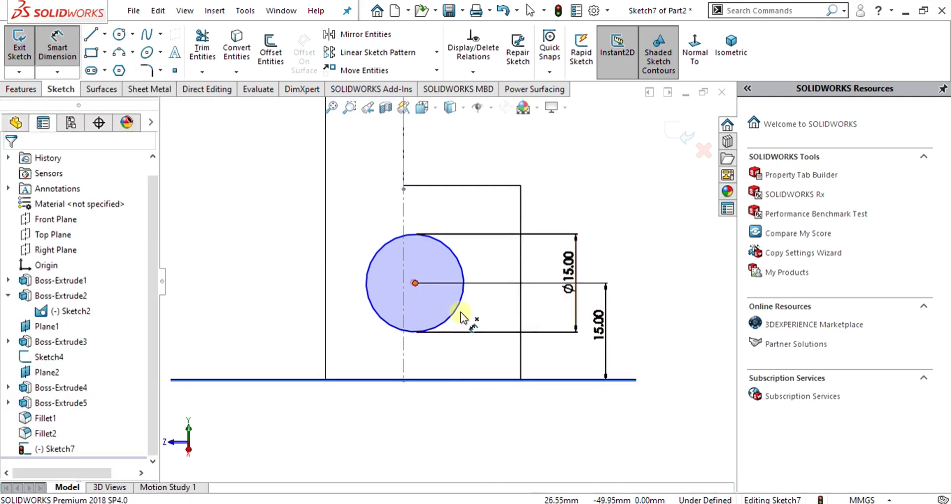
pyautogui.click(520, 344)
pyautogui.click(456, 435)
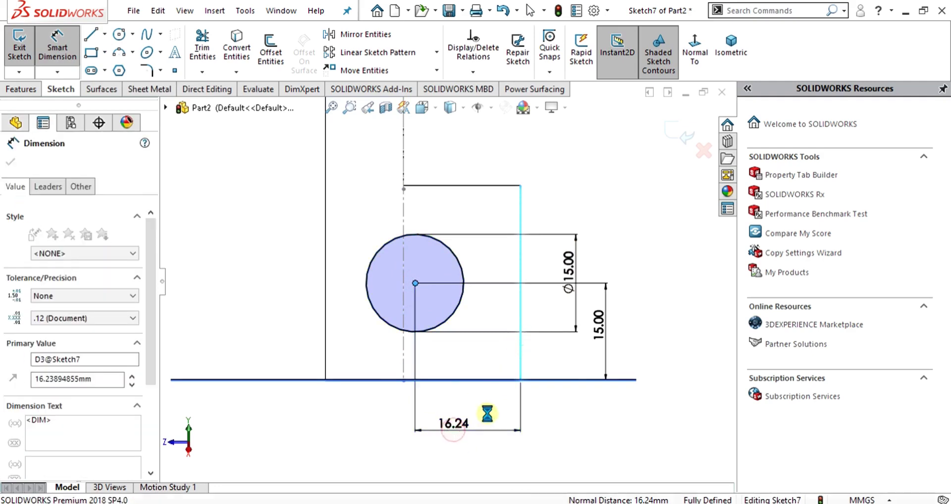
pyautogui.press('Return')
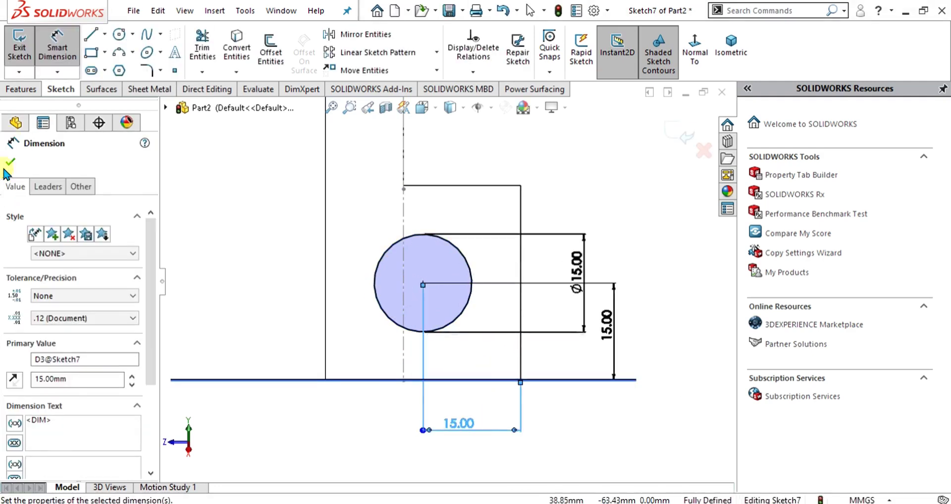
pyautogui.click(9, 163)
# Step: Close the sketch and cut the circle through the end block with the Through All - Both end condition
pyautogui.click(19, 47)
pyautogui.click(22, 89)
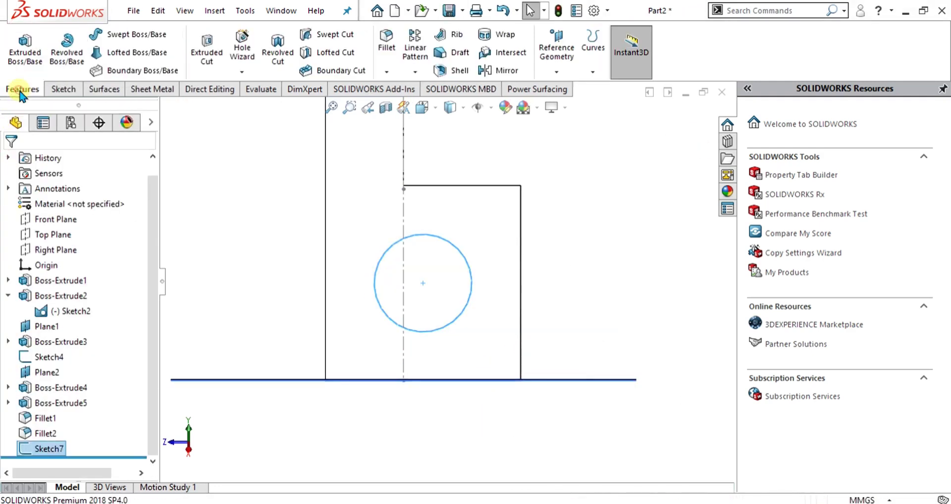
pyautogui.click(207, 50)
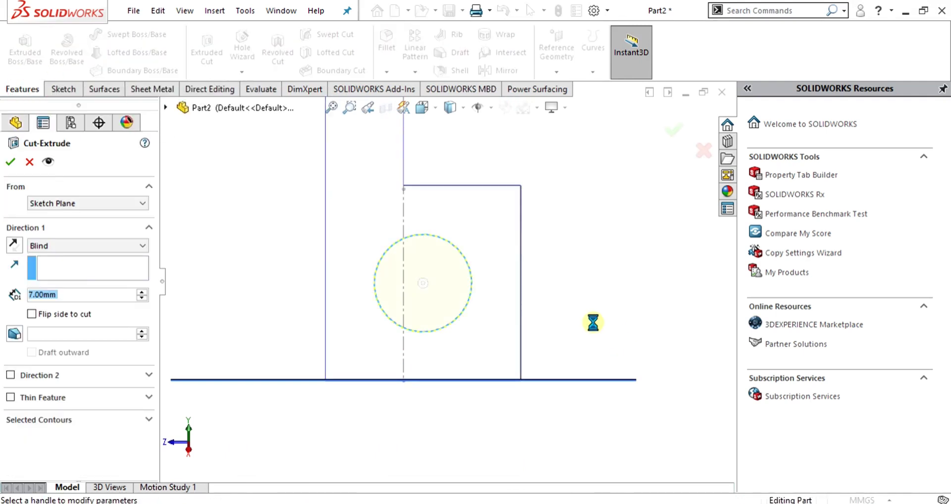
pyautogui.click(58, 246)
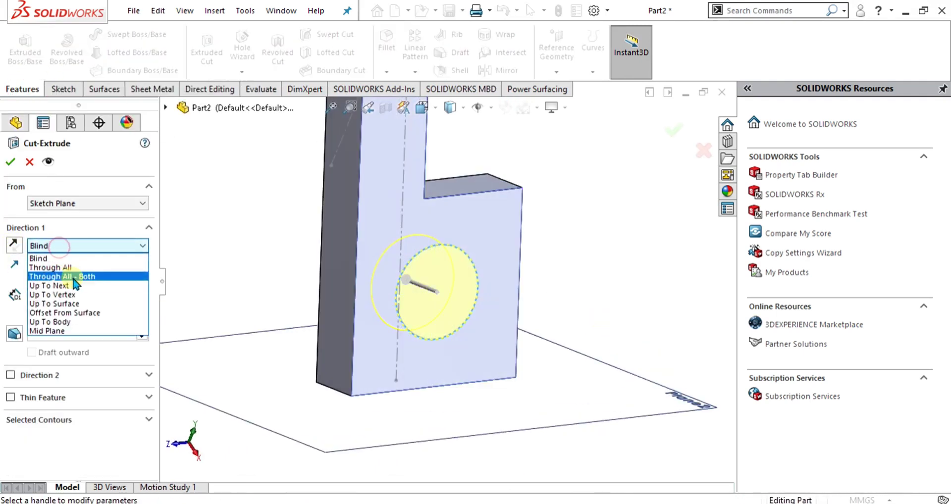
pyautogui.click(70, 277)
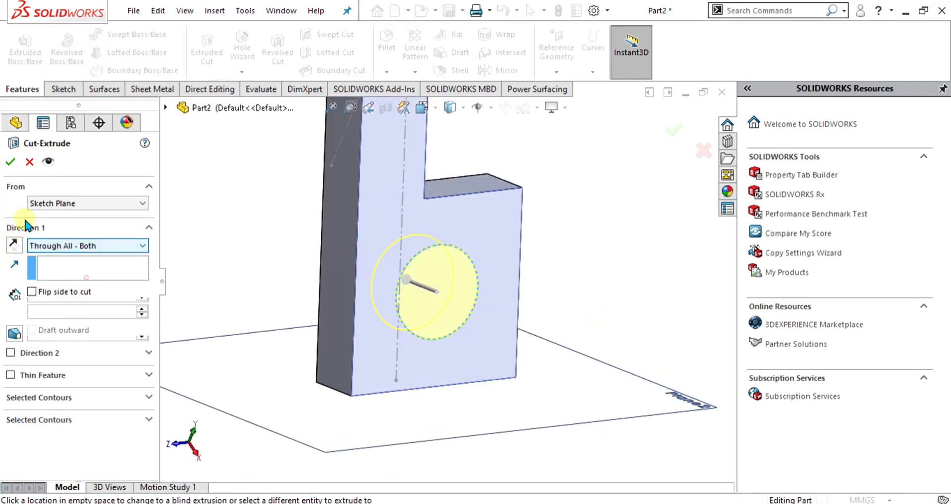
pyautogui.click(10, 162)
# Step: Start a new fillet and check the corner radius for exercise 47 in the PDF technical drawing
pyautogui.scroll(5, 605, 299)
pyautogui.scroll(-6, 466, 288)
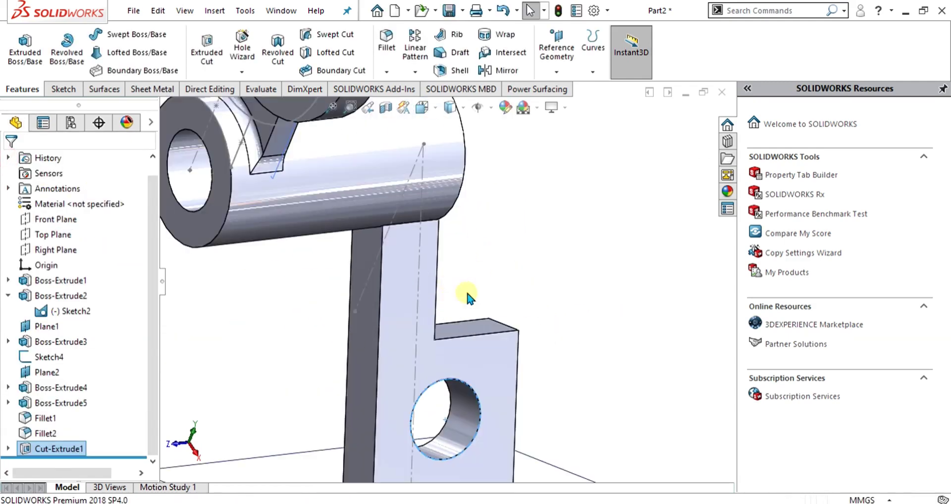
pyautogui.moveTo(467, 320); pyautogui.dragTo(484, 290, button='middle')
pyautogui.scroll(2, 484, 289)
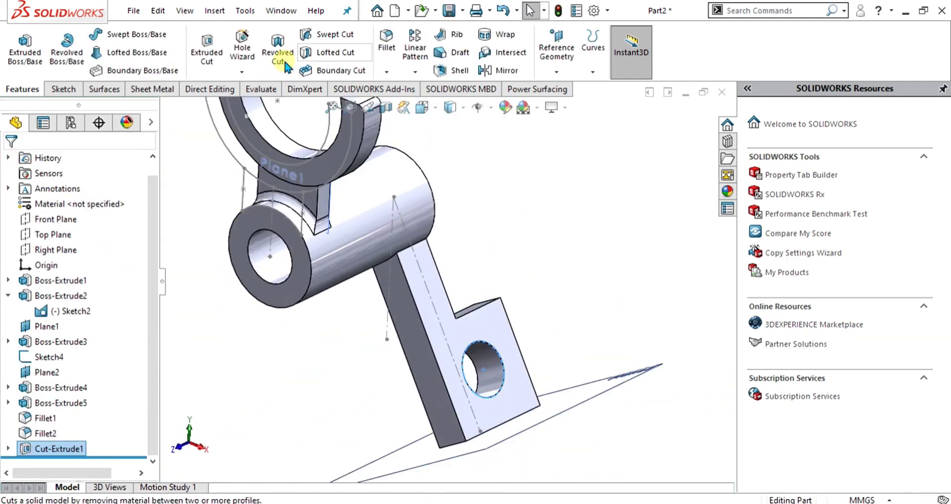
pyautogui.click(387, 39)
pyautogui.hotkey('alt', 'Tab')
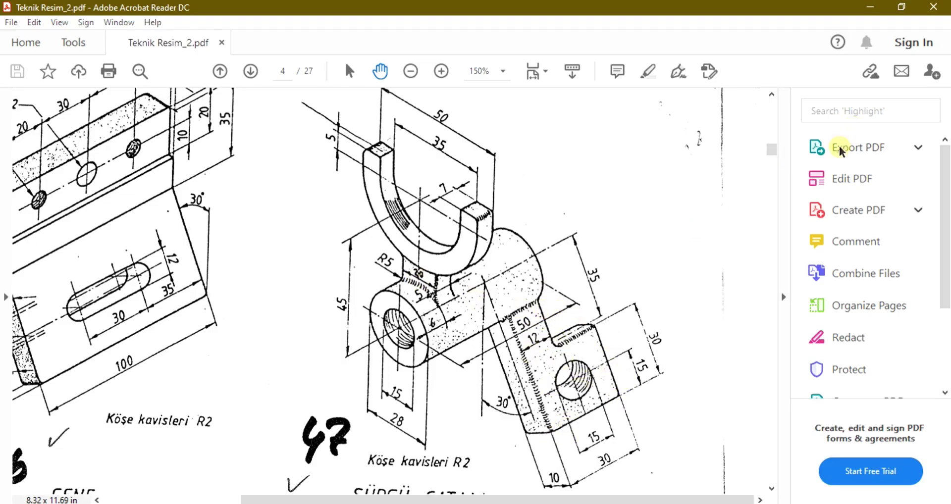
pyautogui.click(874, 10)
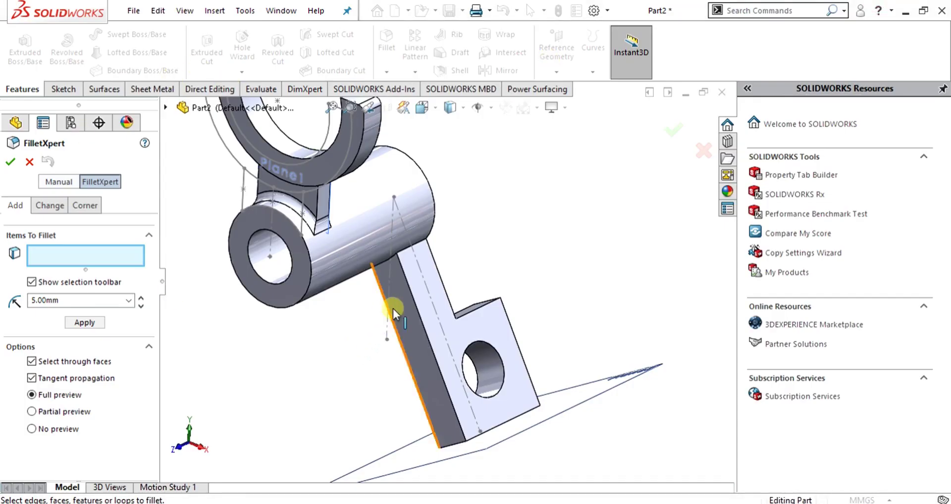
# Step: Select the arm's two long outer side edges for filleting and set the radius to 2 mm
pyautogui.click(415, 309)
pyautogui.moveTo(415, 309); pyautogui.dragTo(374, 272, button='middle')
pyautogui.click(403, 282)
pyautogui.write('2')
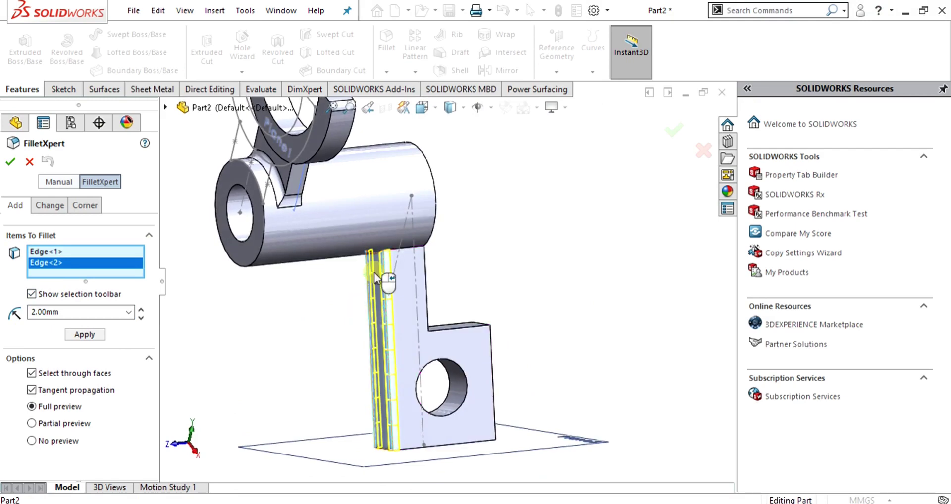
# Step: Add the arm-to-cylinder edge and the end block's upper and outer corner edges to the selection and apply the 2 mm fillet
pyautogui.click(409, 248)
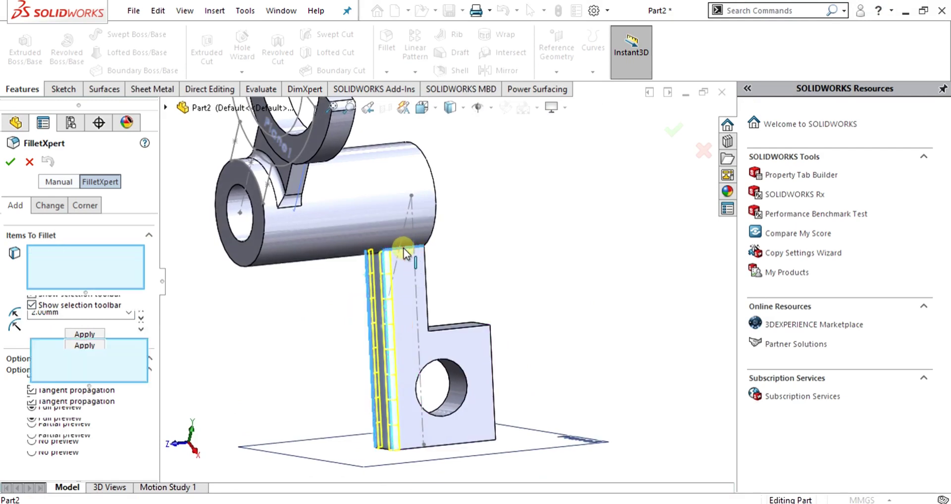
pyautogui.click(464, 329)
pyautogui.moveTo(465, 329); pyautogui.dragTo(619, 287, button='middle')
pyautogui.click(485, 314)
pyautogui.click(583, 333)
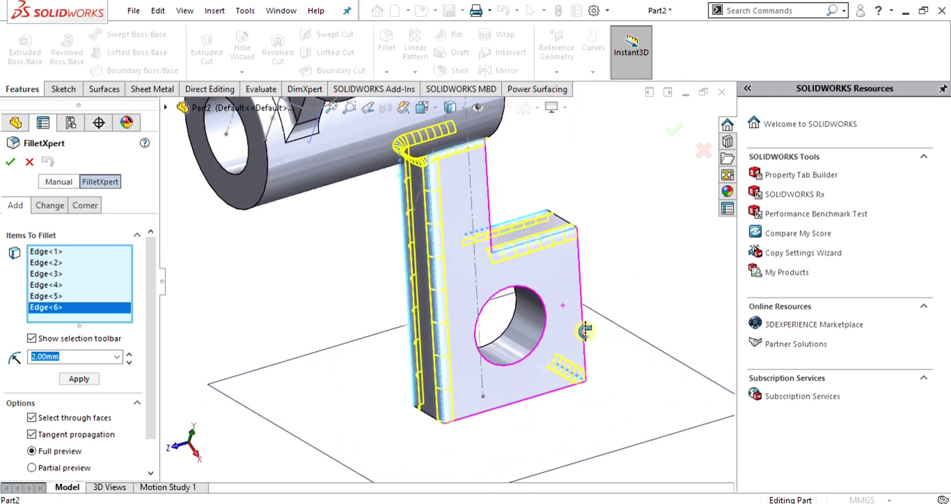
pyautogui.click(18, 168)
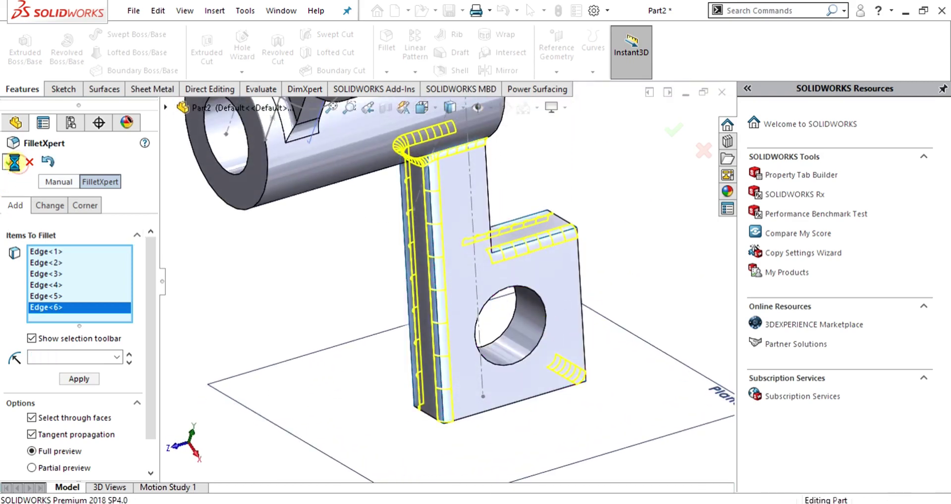
# Step: Fillet the inner corner edge between the arm and the end block with a 2 mm radius
pyautogui.click(387, 44)
pyautogui.scroll(-5, 486, 206)
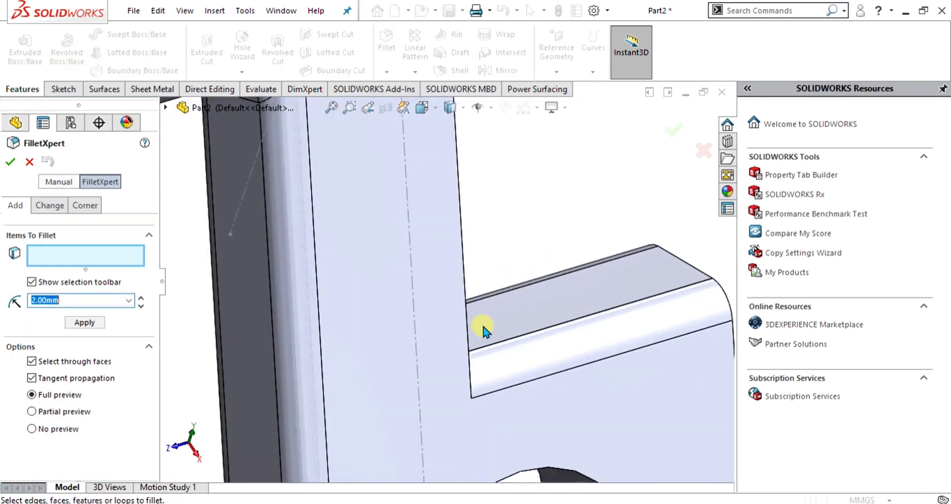
pyautogui.moveTo(308, 387); pyautogui.dragTo(494, 352, button='middle')
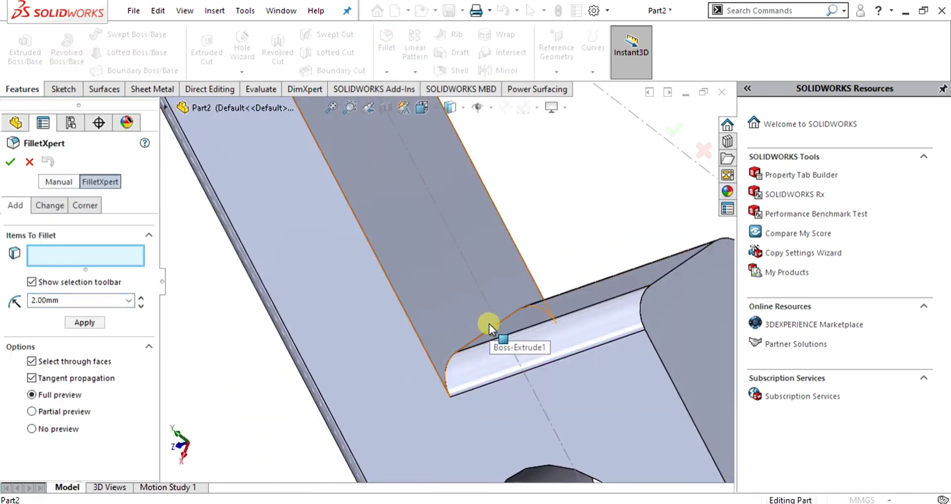
pyautogui.click(491, 328)
pyautogui.press('f')
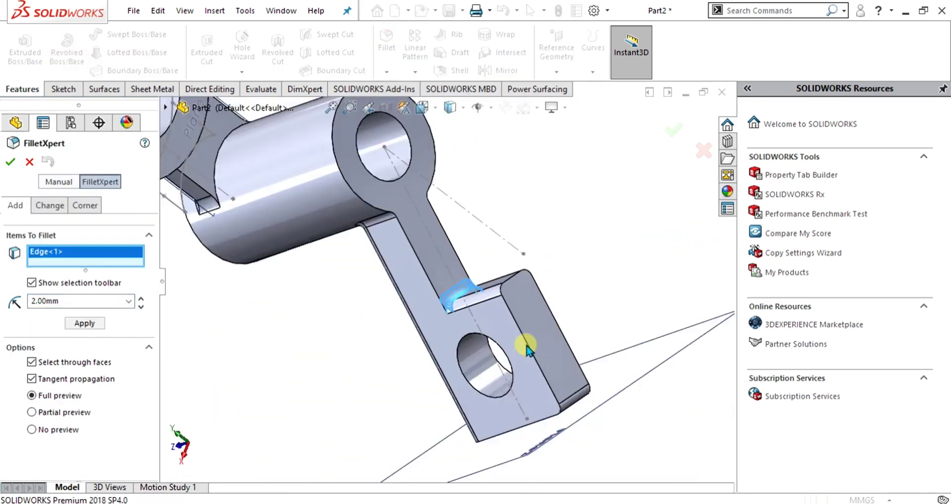
pyautogui.click(10, 162)
# Step: Examine the filleted bracket from several sides and check the dimensions of the main cylinder
pyautogui.moveTo(478, 291); pyautogui.dragTo(356, 249, button='middle')
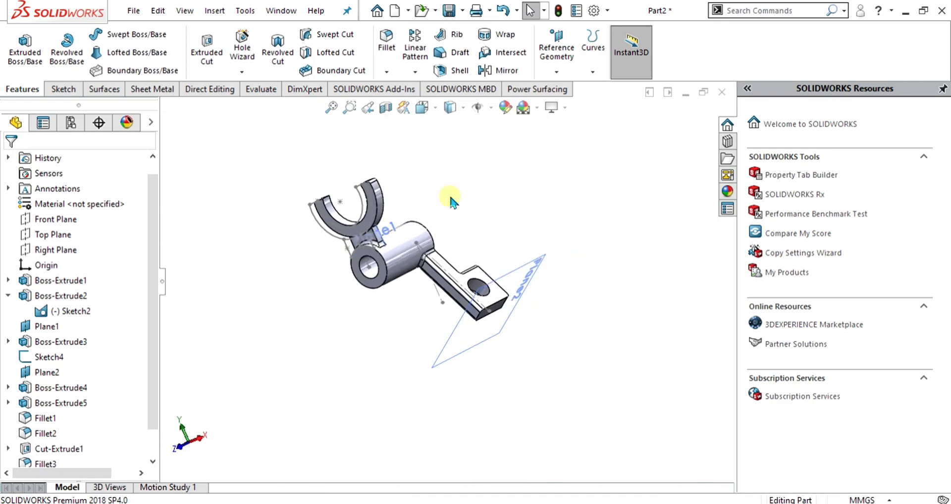
pyautogui.scroll(-3, 356, 248)
pyautogui.moveTo(422, 241); pyautogui.dragTo(517, 303, button='middle')
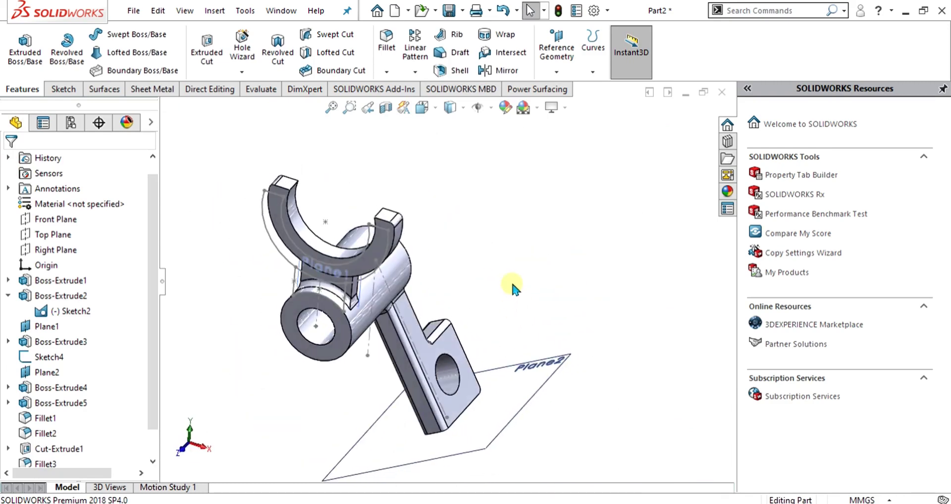
pyautogui.click(294, 306)
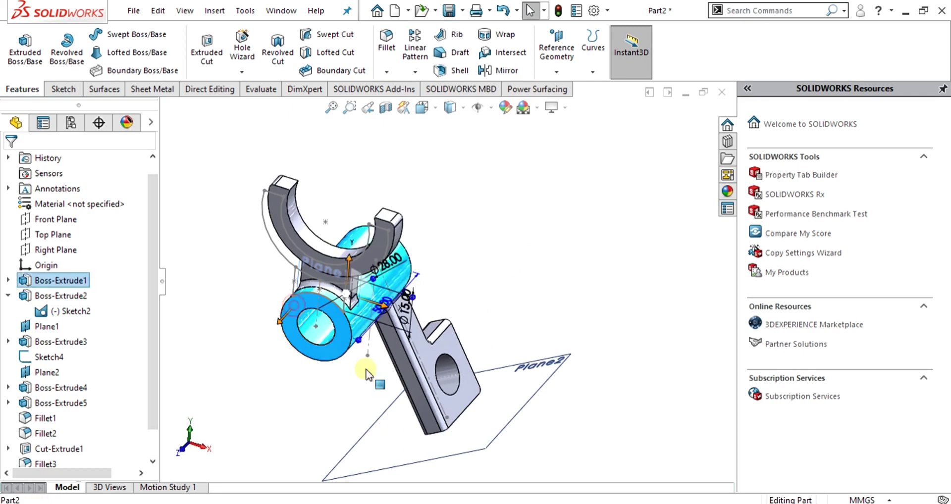
pyautogui.click(383, 242)
pyautogui.click(480, 242)
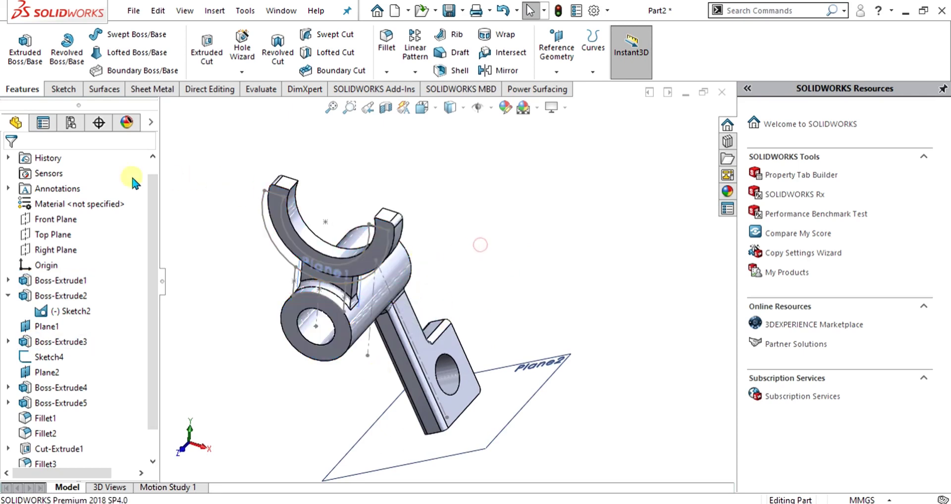
# Step: Show the feature dimensions on the model and move the end block's 15 mm hole position dimension farther away from the part
pyautogui.scroll(1, 37, 224)
pyautogui.rightClick(45, 204)
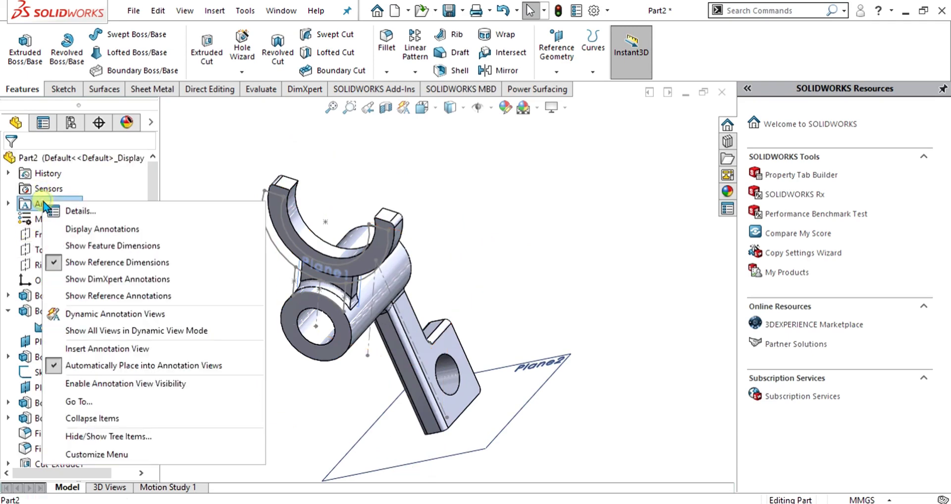
pyautogui.click(77, 245)
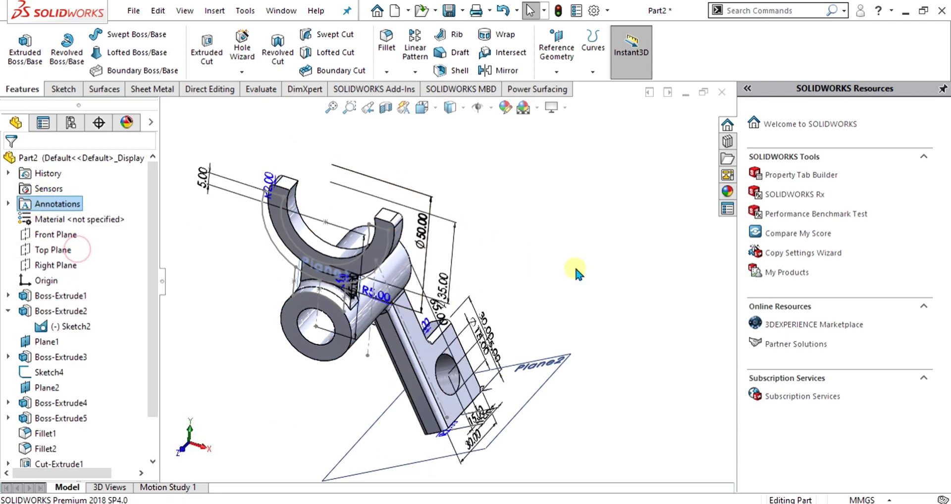
pyautogui.moveTo(570, 277); pyautogui.dragTo(545, 289, button='middle')
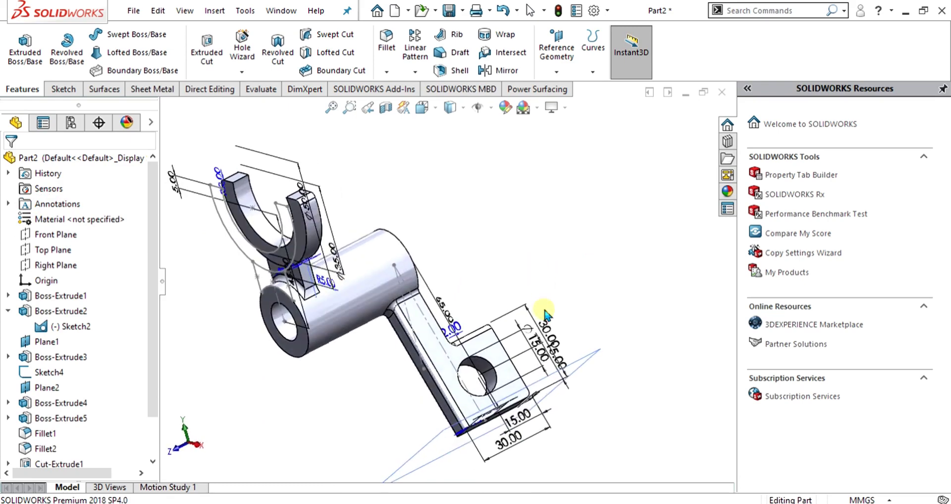
pyautogui.moveTo(554, 337); pyautogui.dragTo(603, 314)
pyautogui.moveTo(556, 360); pyautogui.dragTo(420, 311, button='middle')
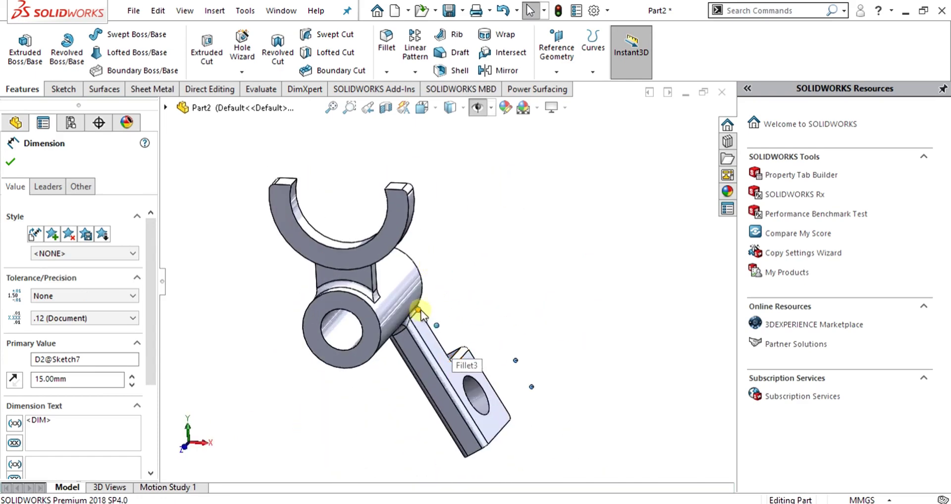